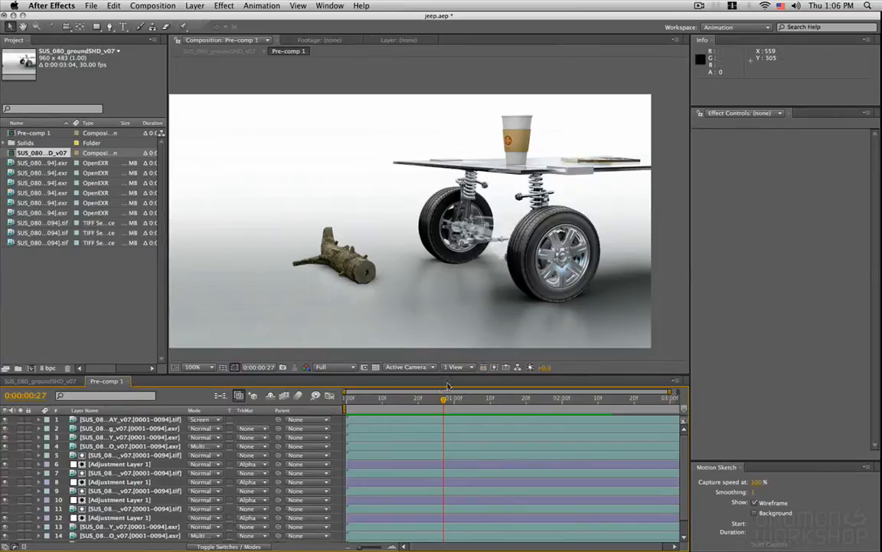
- Scrub through Pre-comp 1 around the one-second mark to review the log, wheels and table in the composite
mouse_move(445, 399)
left_mouse_down()
mouse_move(501, 399)
mouse_move(455, 399)
left_mouse_up()
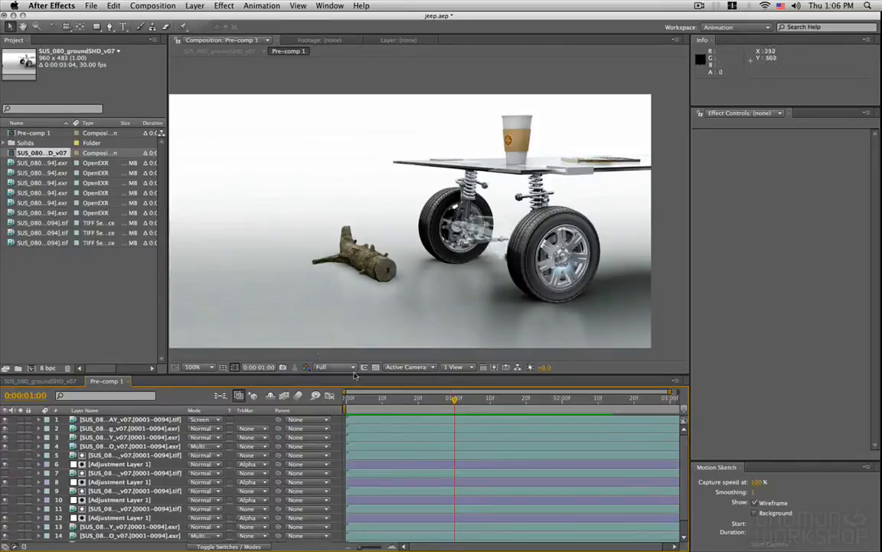
left_click_drag(455, 400, 436, 412)
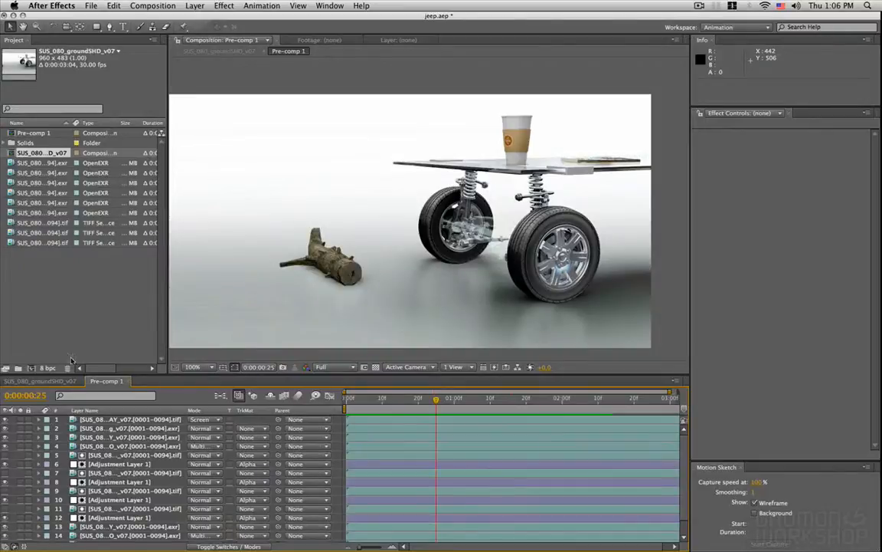
left_click(58, 163)
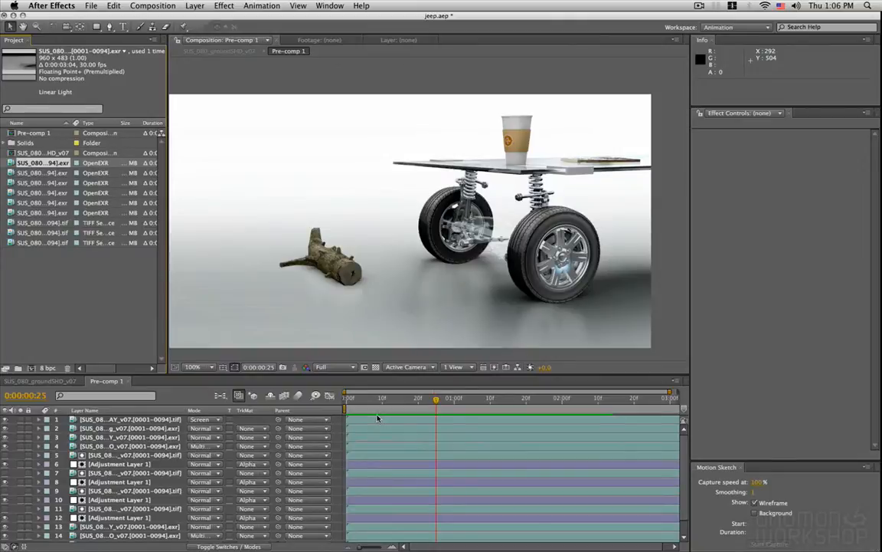
left_click_drag(437, 400, 456, 420)
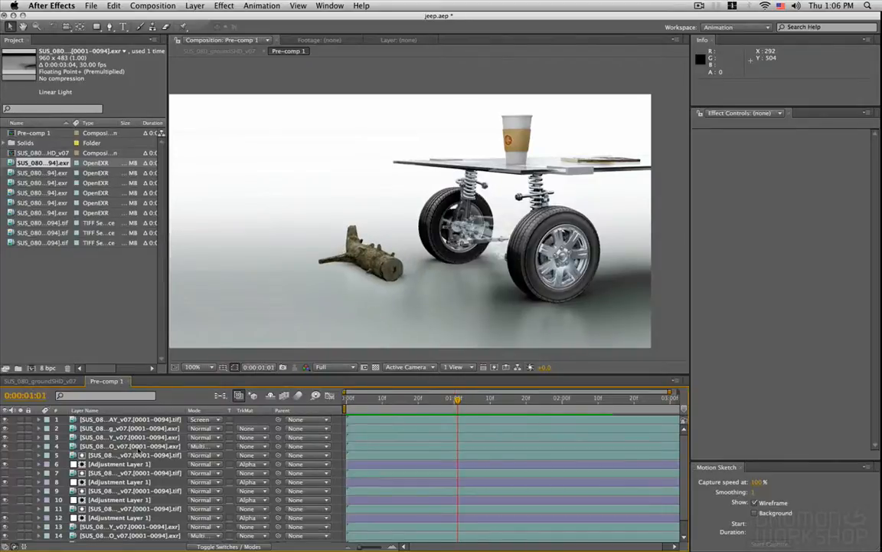
- Delete the Pre-comp 1 and SUS_080_groundSHD_v07 compositions from the project, keeping the source footage
left_click(44, 152)
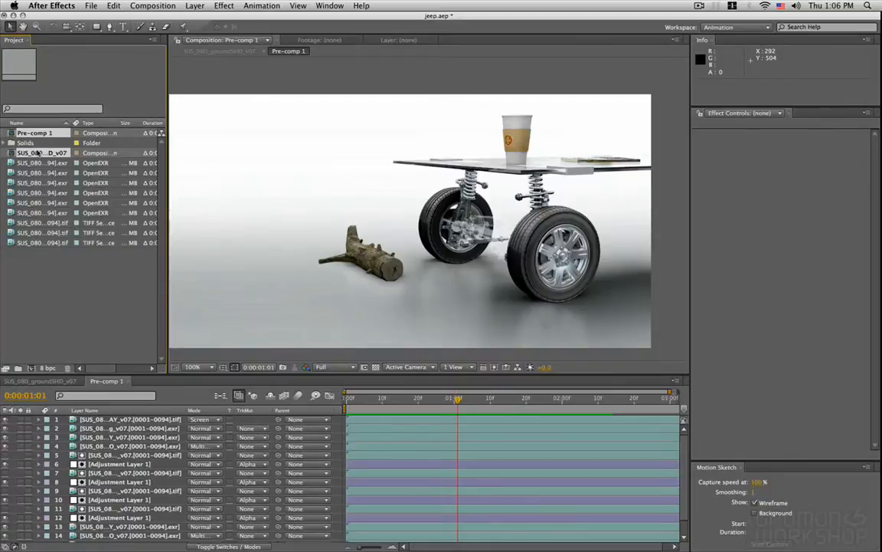
key("Delete")
left_click(534, 164)
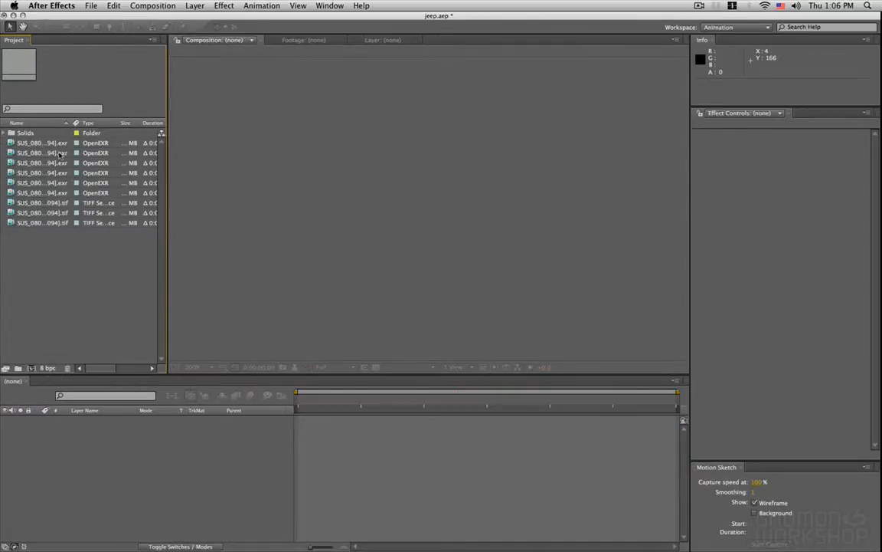
- Preview the first three EXR sequences, from the groundSHD pass to the tableGlassBTY pass, scrubbing through each one
double_click(55, 143)
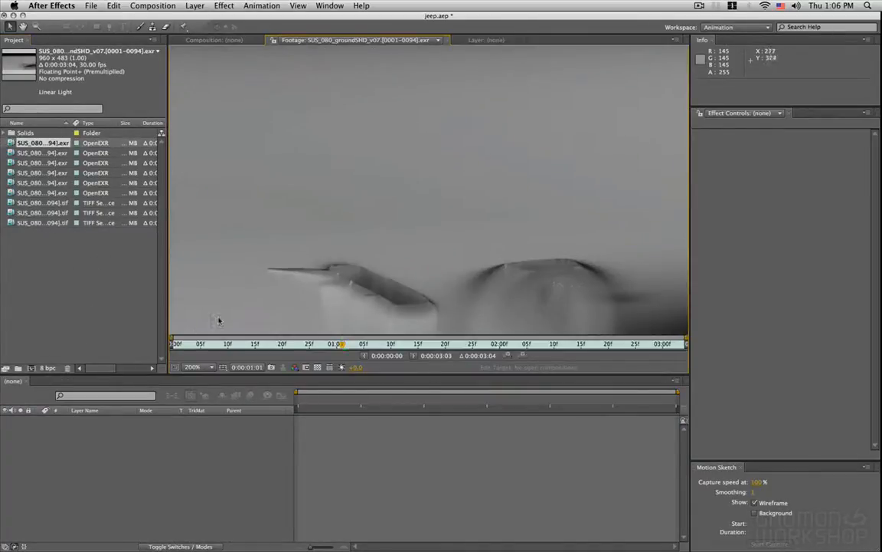
scroll(275, 272, "down", 1)
left_click_drag(185, 346, 421, 345)
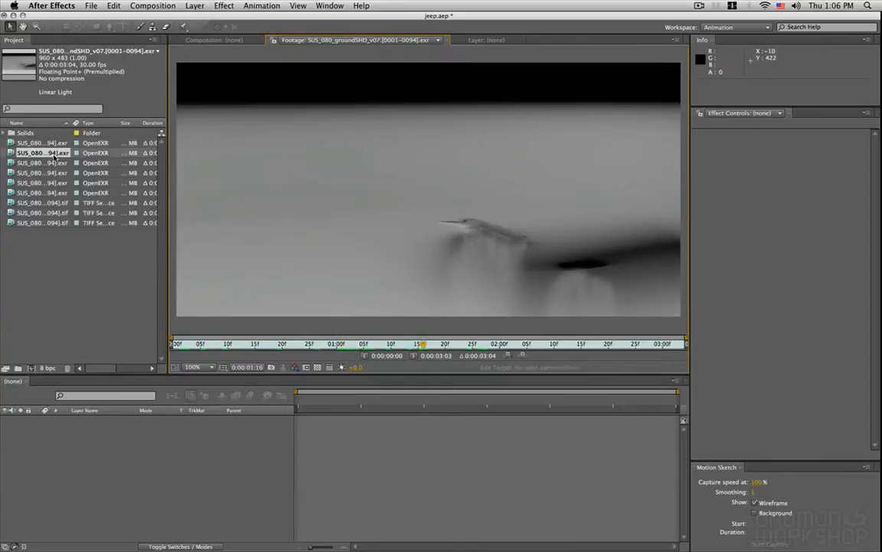
double_click(54, 154)
left_click_drag(195, 345, 461, 343)
double_click(60, 164)
left_click_drag(184, 347, 456, 345)
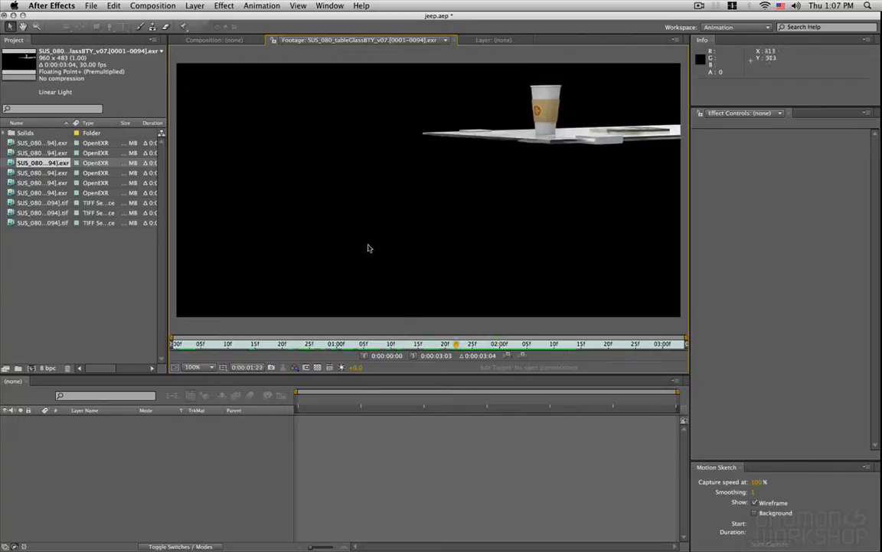
- Preview the WheelsAO, wheelsBTY and wheelsFloorAO sequences, scrubbing through their frames
double_click(57, 173)
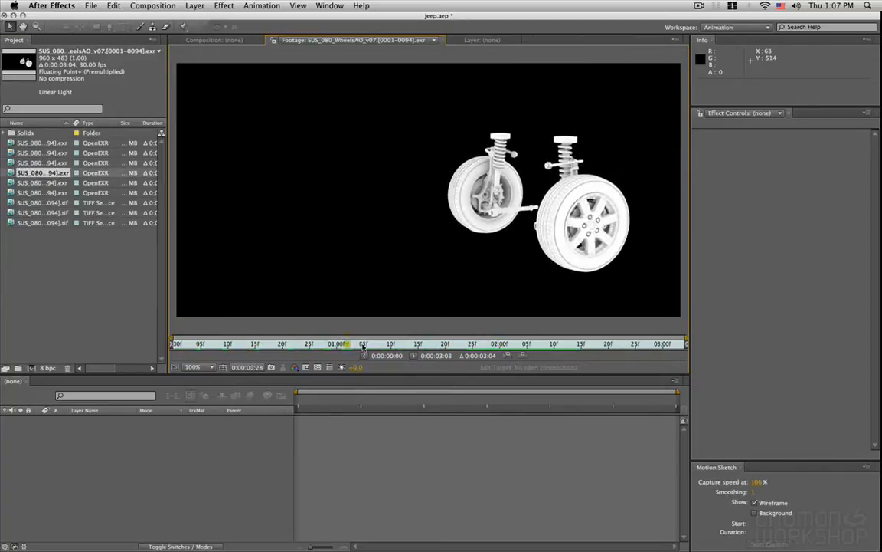
double_click(37, 183)
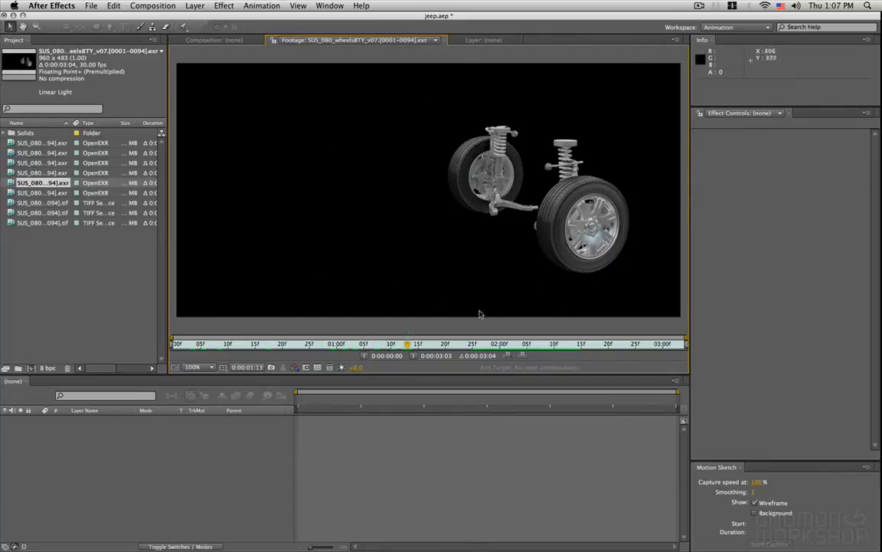
double_click(44, 193)
left_click_drag(201, 345, 483, 343)
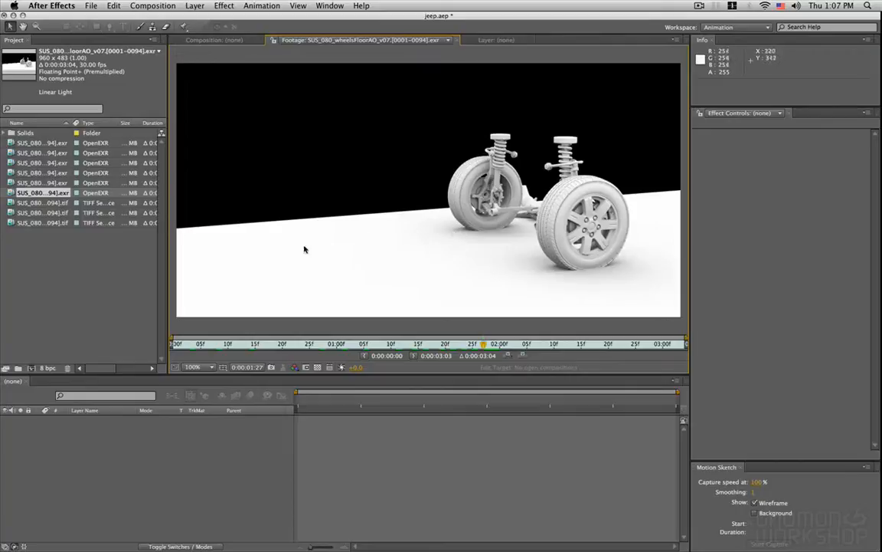
- Compare the wheelsRGB1 and wheelsRGB2 matte sequences to see which parts each colour isolates
double_click(46, 203)
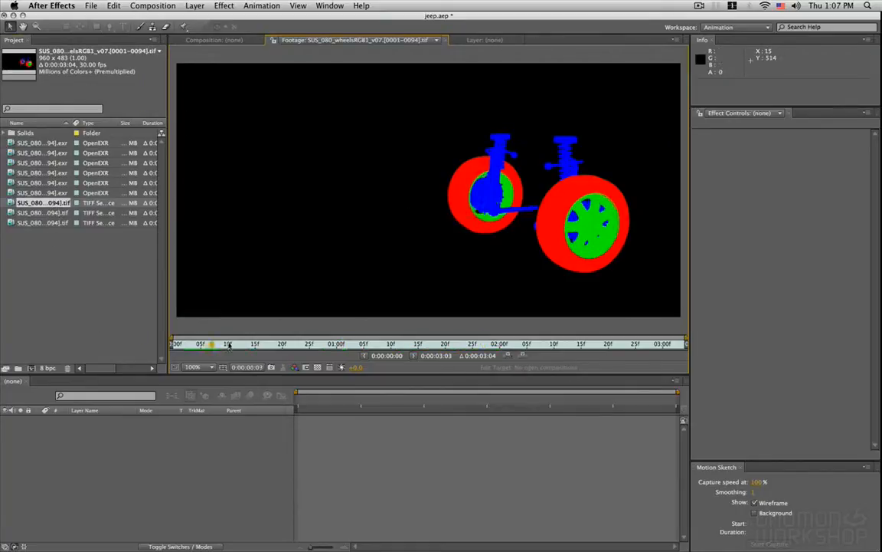
double_click(43, 213)
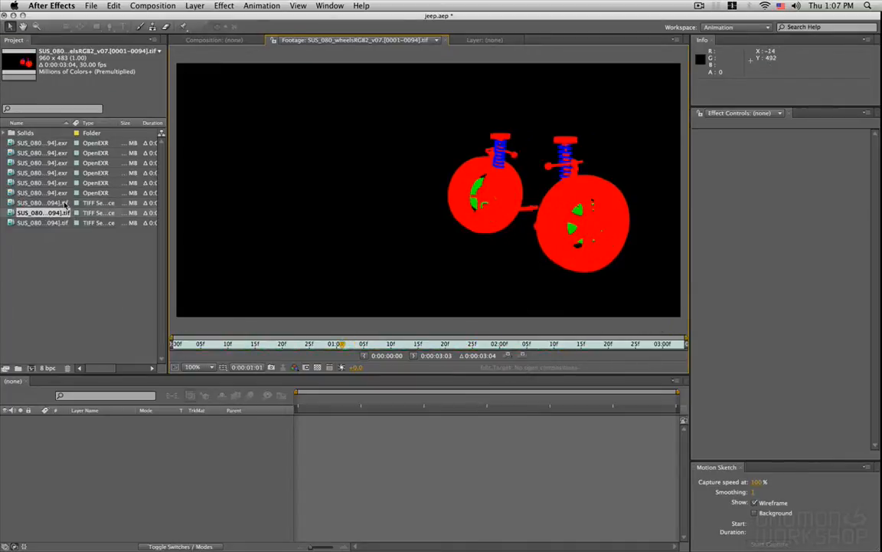
double_click(66, 204)
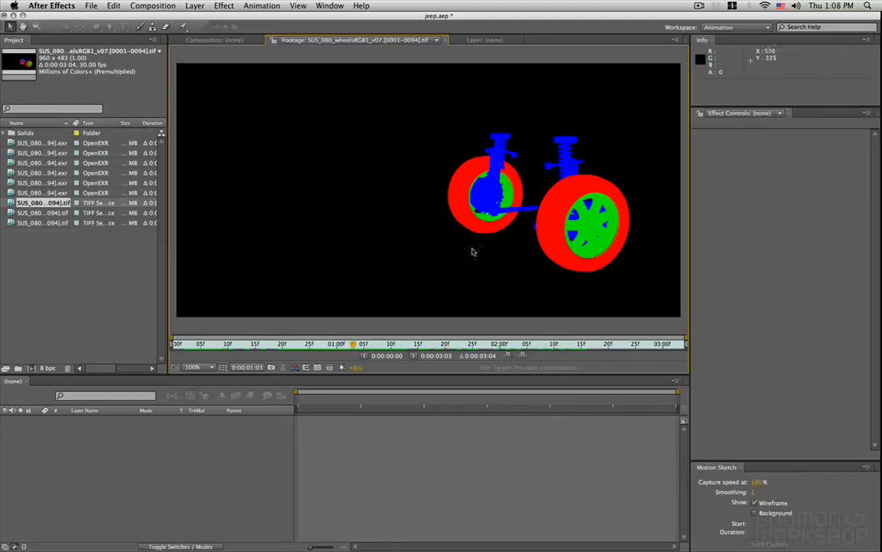
left_click_drag(353, 345, 479, 339)
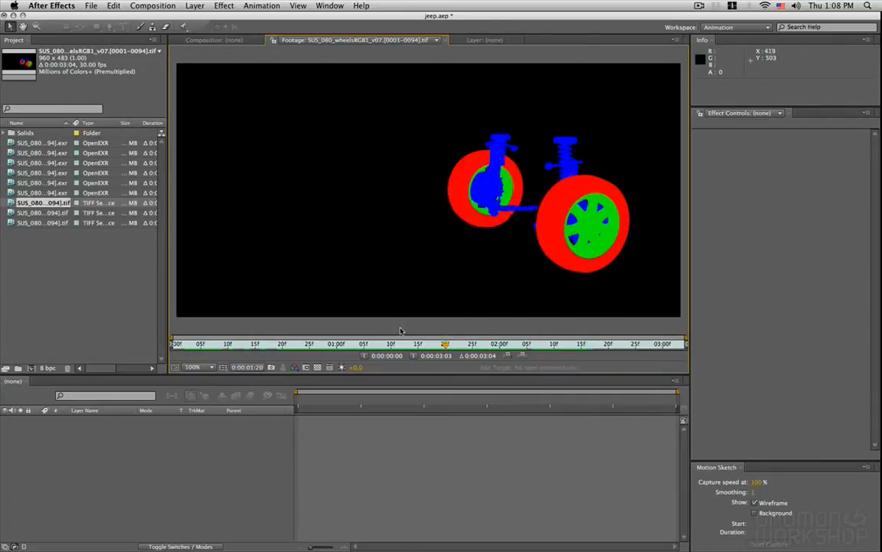
double_click(58, 212)
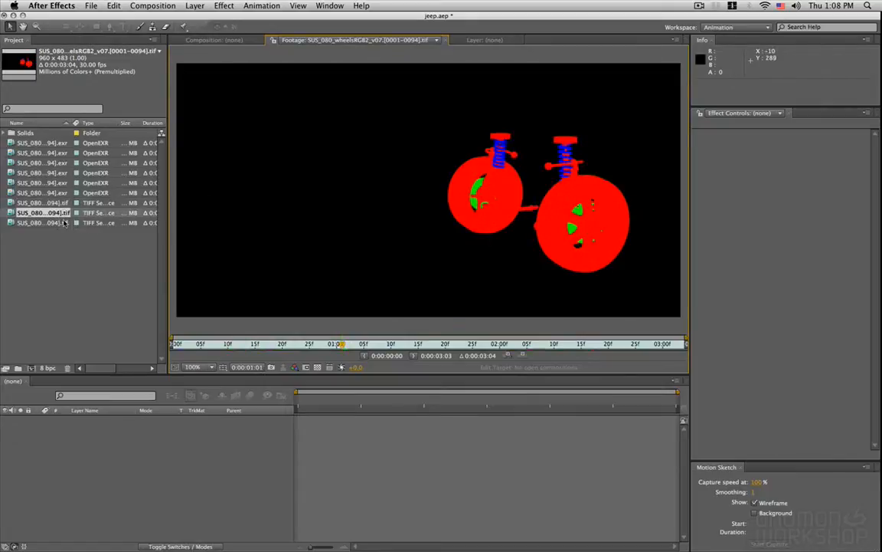
- Preview the xtraSusXRAY sequence and scrub through its frames
double_click(67, 222)
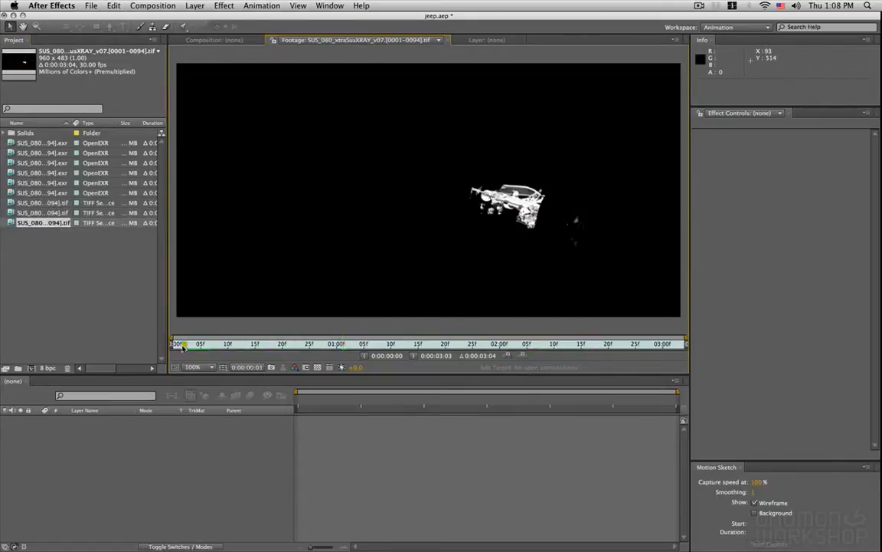
left_click(267, 345)
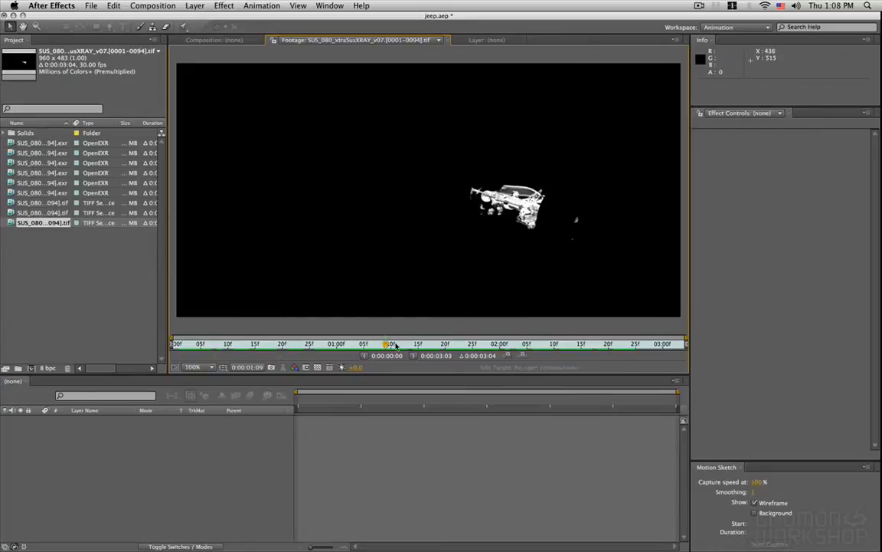
mouse_move(391, 347)
left_mouse_down()
mouse_move(434, 347)
mouse_move(262, 352)
mouse_move(414, 345)
mouse_move(400, 355)
mouse_move(459, 356)
mouse_move(430, 349)
left_mouse_up()
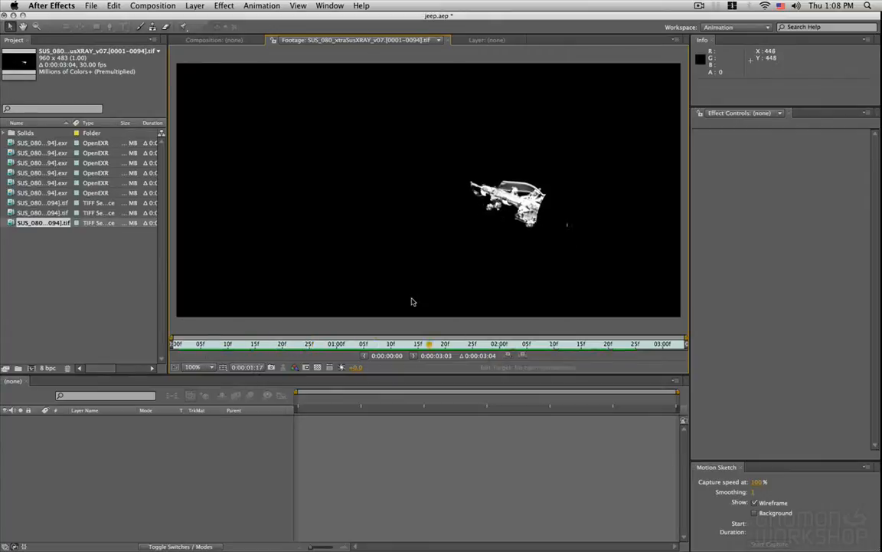
left_click(63, 242)
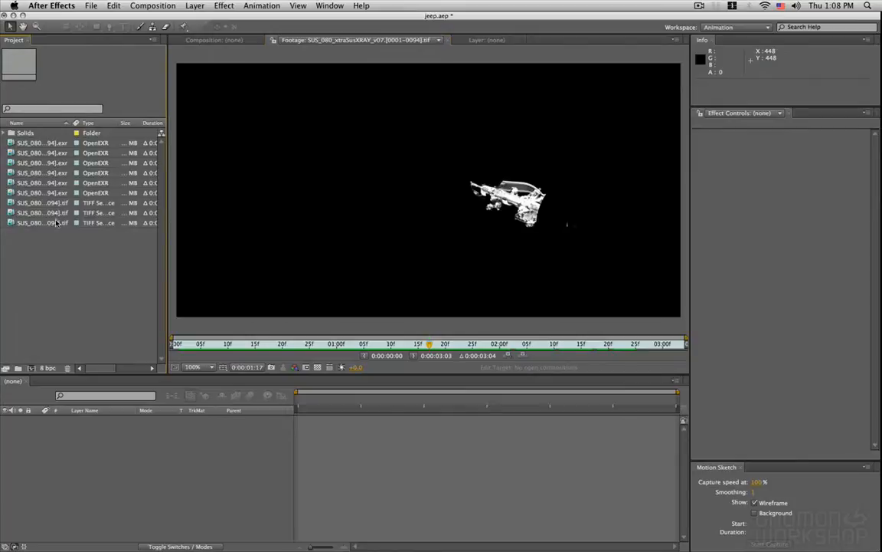
left_click(55, 223)
left_click(124, 456)
- Create a new composition from the SUS_080_groundSHD_v07 EXR sequence and view it at 50% magnification
left_click(48, 145)
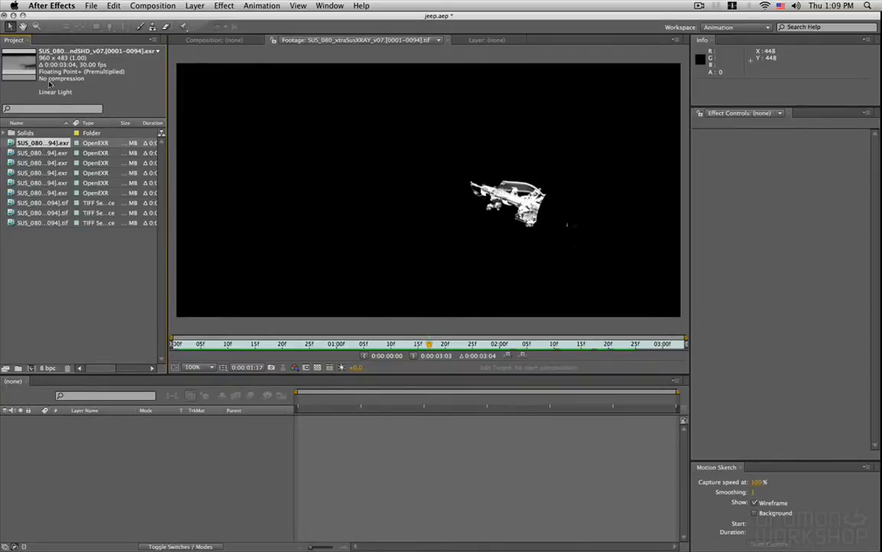
left_click_drag(66, 97, 119, 466)
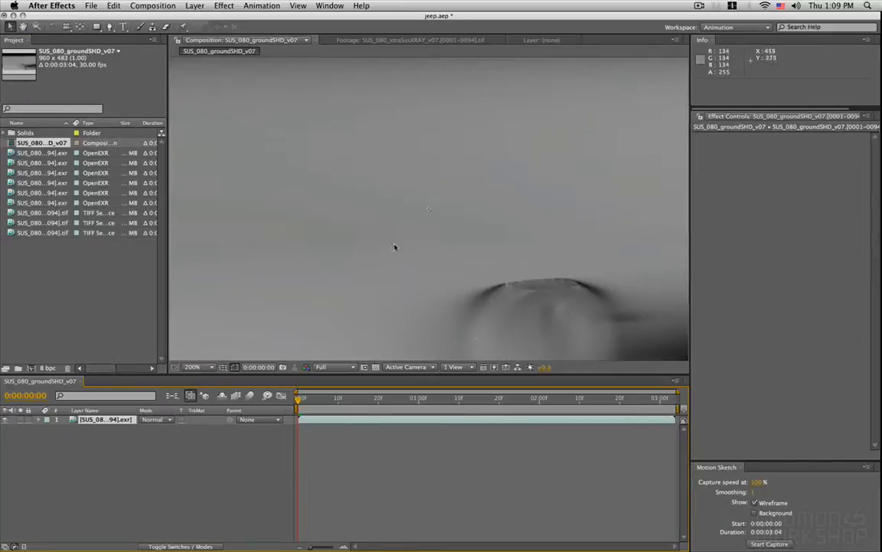
key("comma")
key("comma")
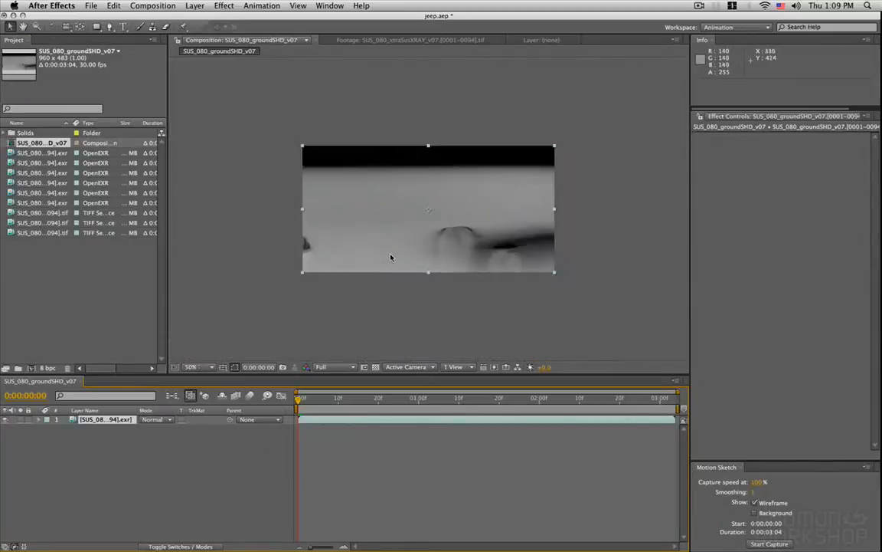
key("period")
key("comma")
left_click(165, 445)
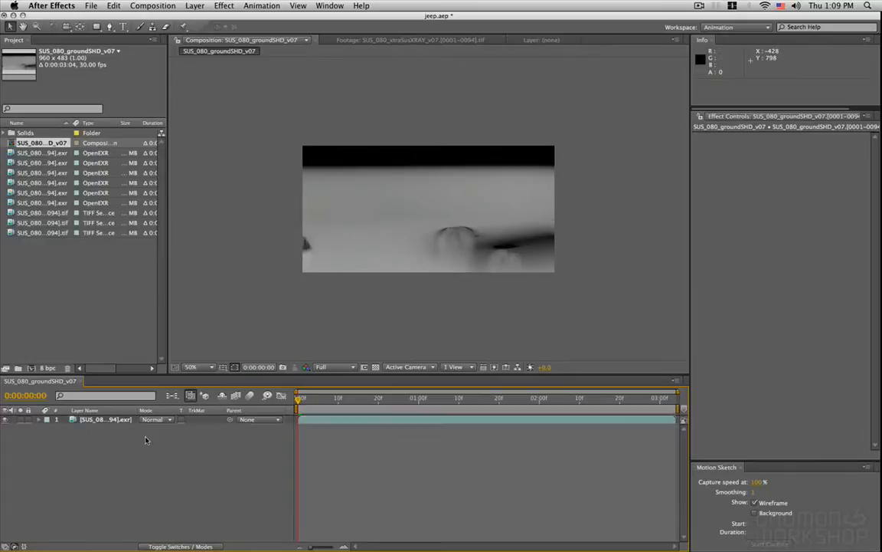
- Widen the timeline's layer name column and rename the groundSHD layer to rfl
left_click_drag(135, 414, 206, 408)
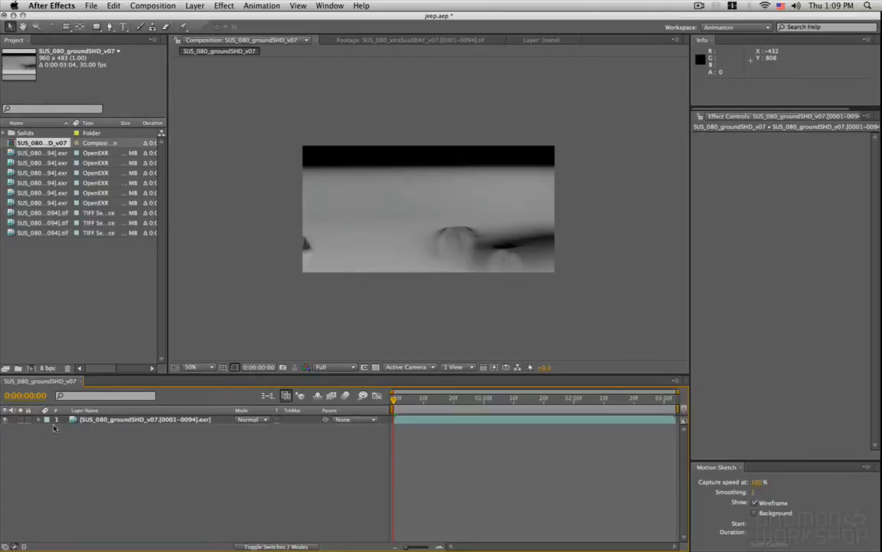
left_click(122, 419)
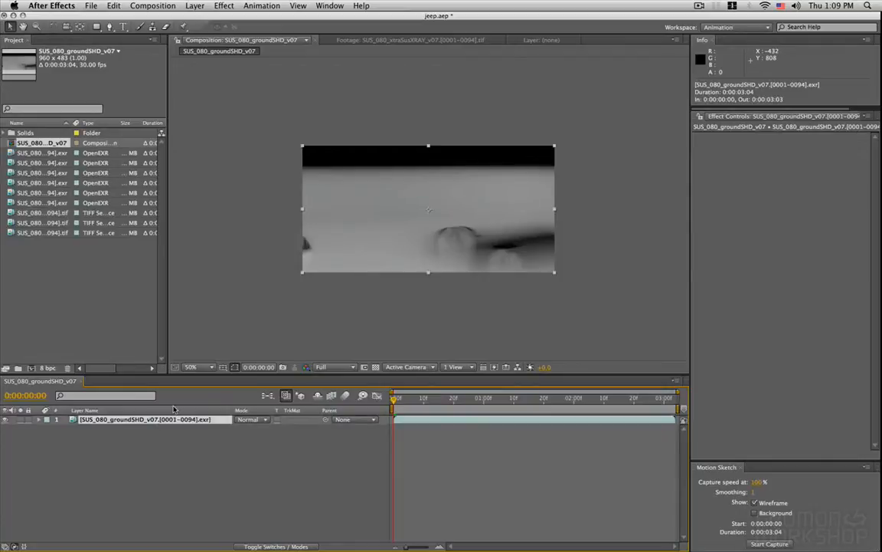
key("Return")
type("ref")
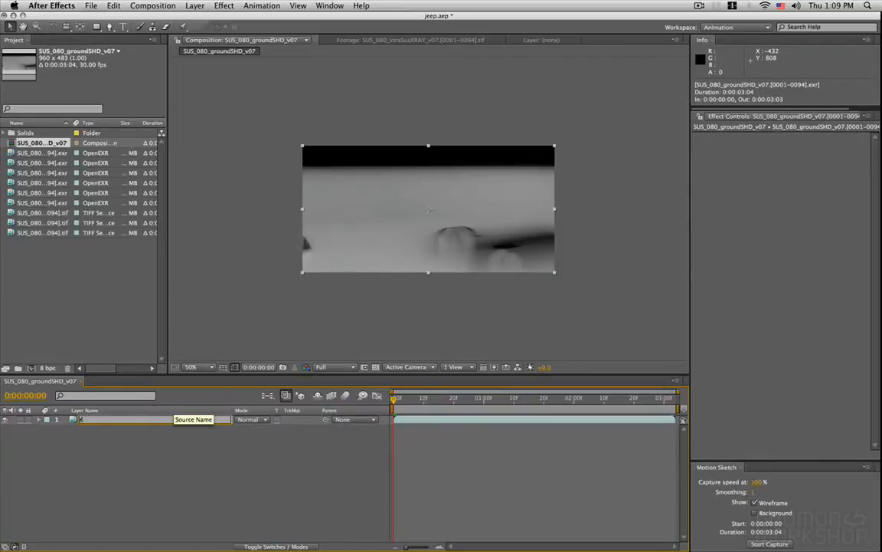
key("Return")
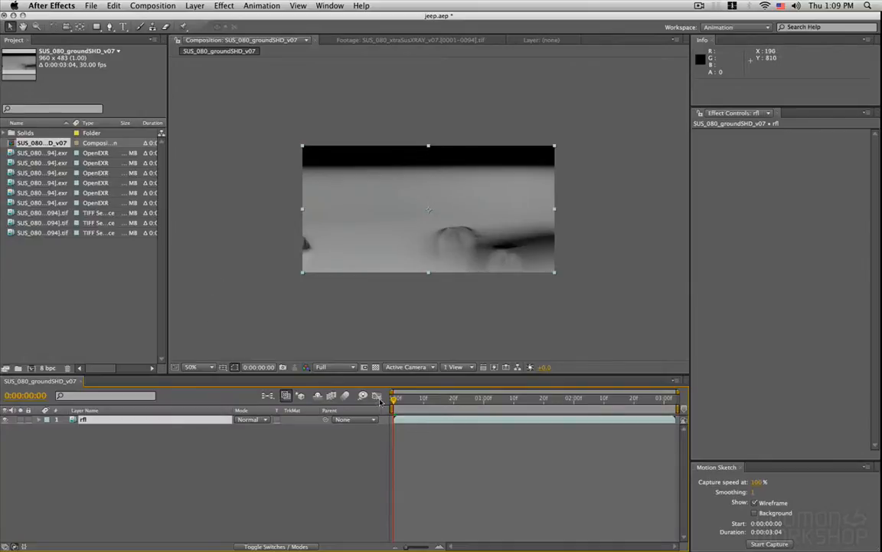
- Add a white composition-sized solid and place it beneath the rfl layer
key("space")
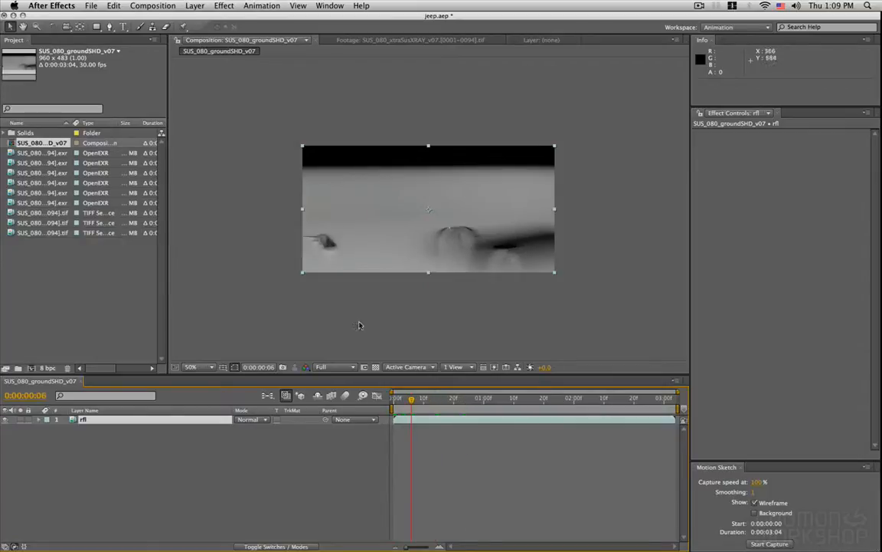
left_click(194, 6)
mouse_move(245, 17)
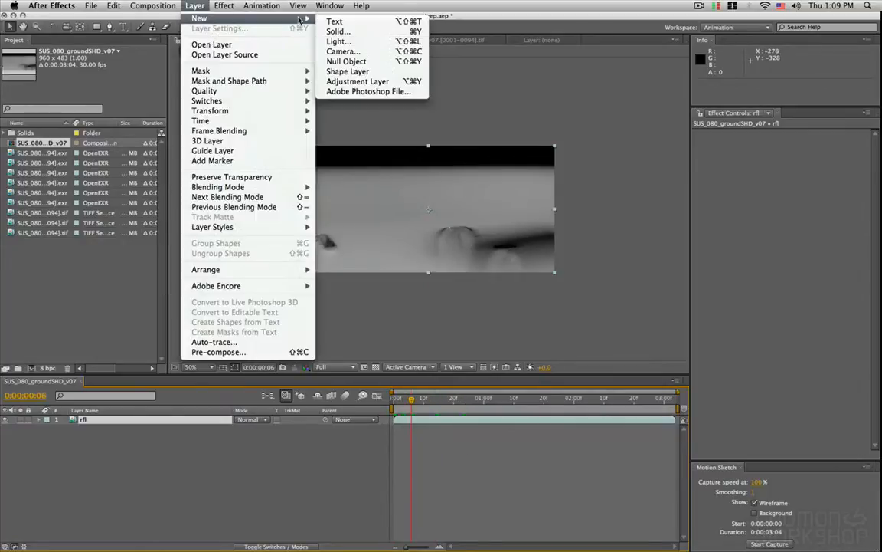
left_click(353, 32)
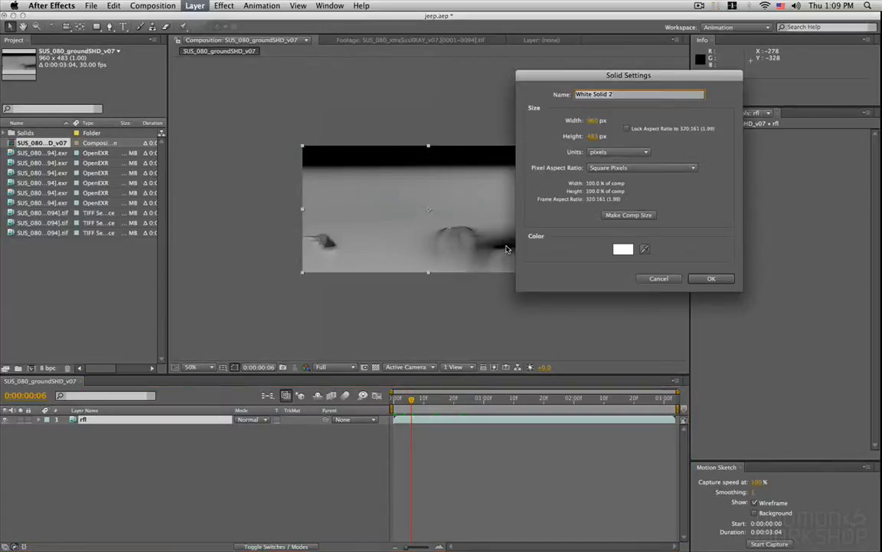
left_click(711, 278)
left_click_drag(108, 427, 127, 481)
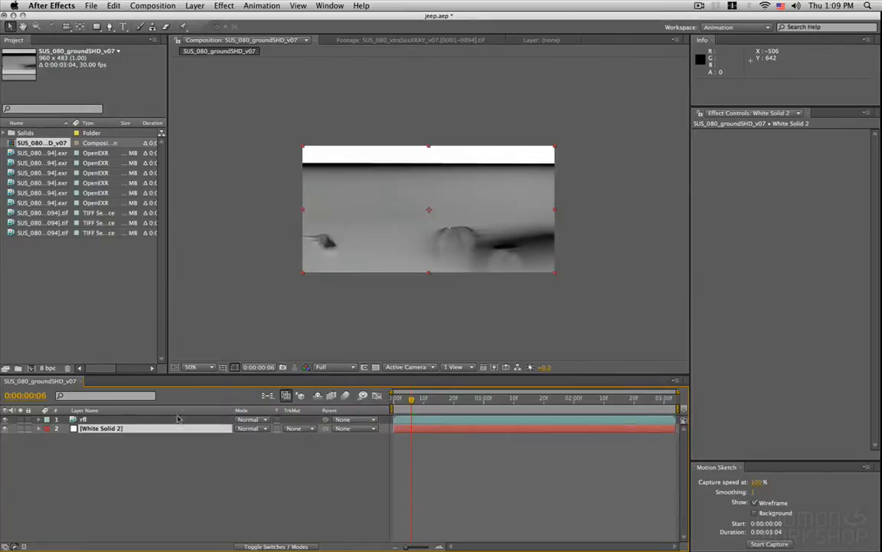
- Mask the rfl layer with a rectangle over the ground, from about 170 px to 687 px vertically and wider than the frame
left_click(108, 419)
key("period")
key("comma")
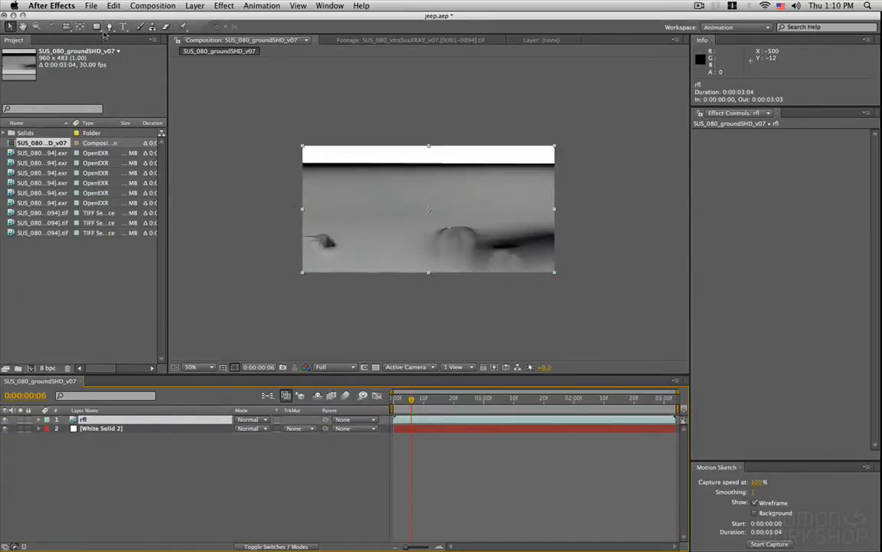
mouse_move(271, 190)
left_mouse_down()
mouse_move(354, 236)
mouse_move(578, 324)
left_mouse_up()
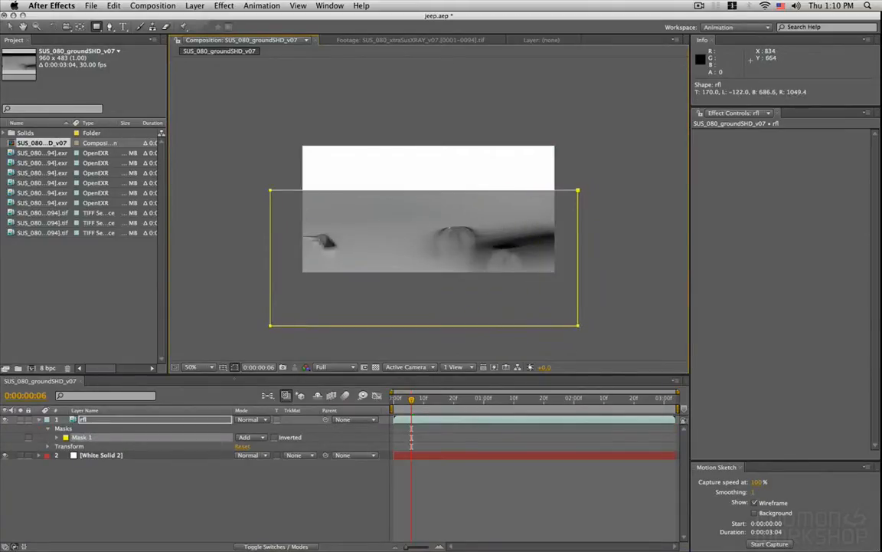
- Feather the rfl layer's mask by 136 pixels and lower its upper edge to about the middle of the frame
key("f")
left_click_drag(253, 437, 313, 433)
key("v")
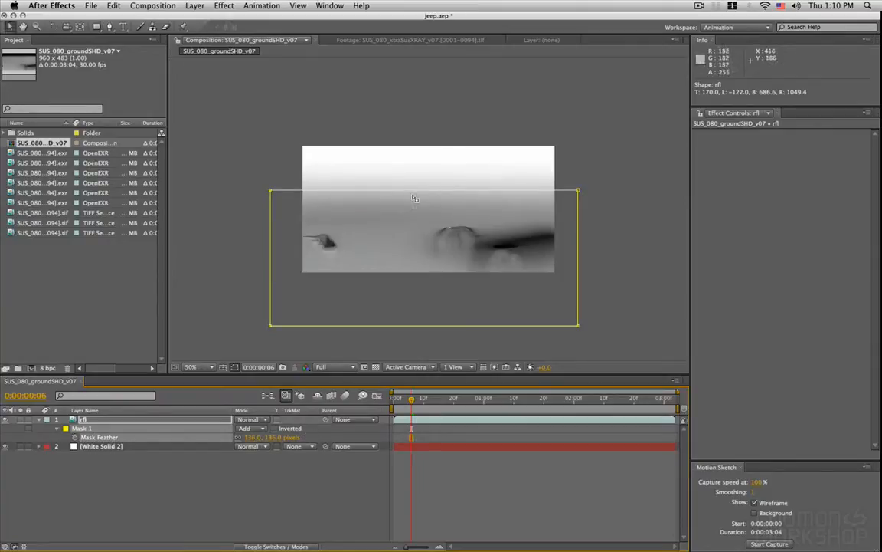
left_click_drag(412, 190, 410, 213)
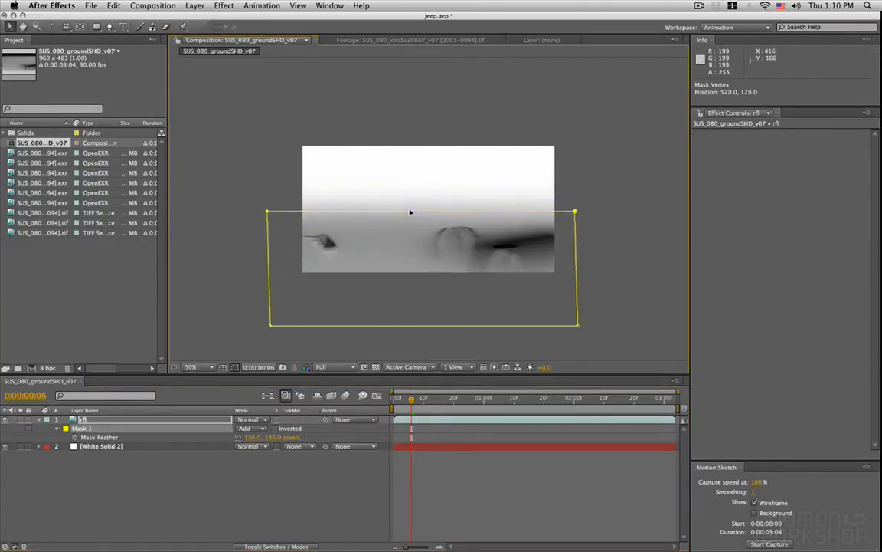
key("/")
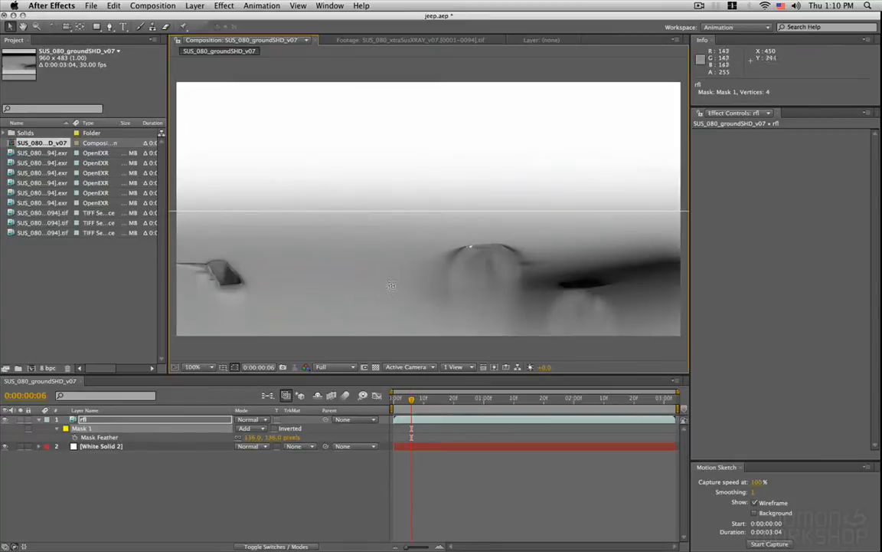
- Apply a Levels effect to the rfl layer with input white 146 and gamma 1.28
key("super+t")
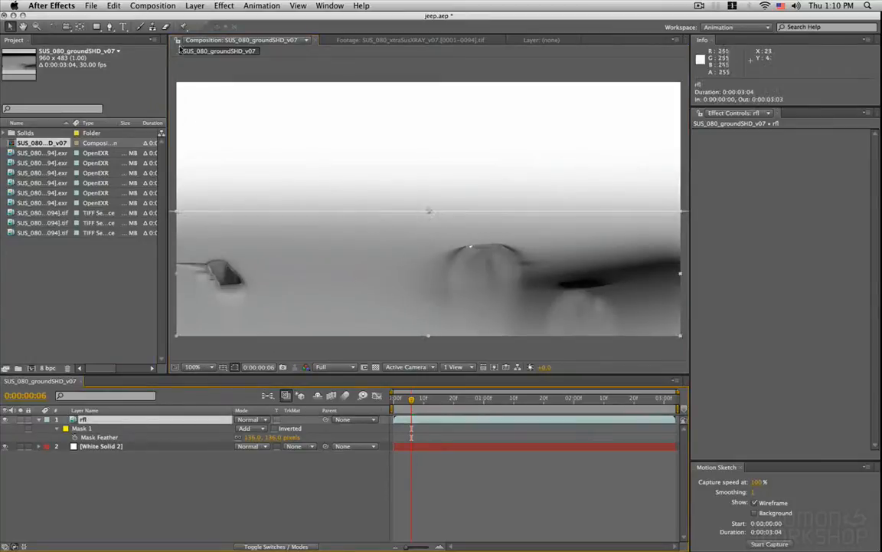
left_click(224, 7)
mouse_move(253, 95)
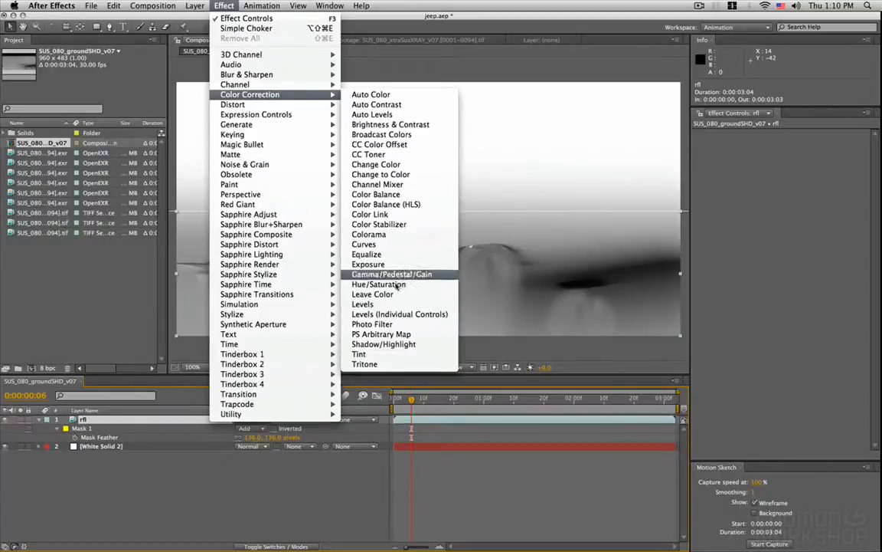
left_click(363, 304)
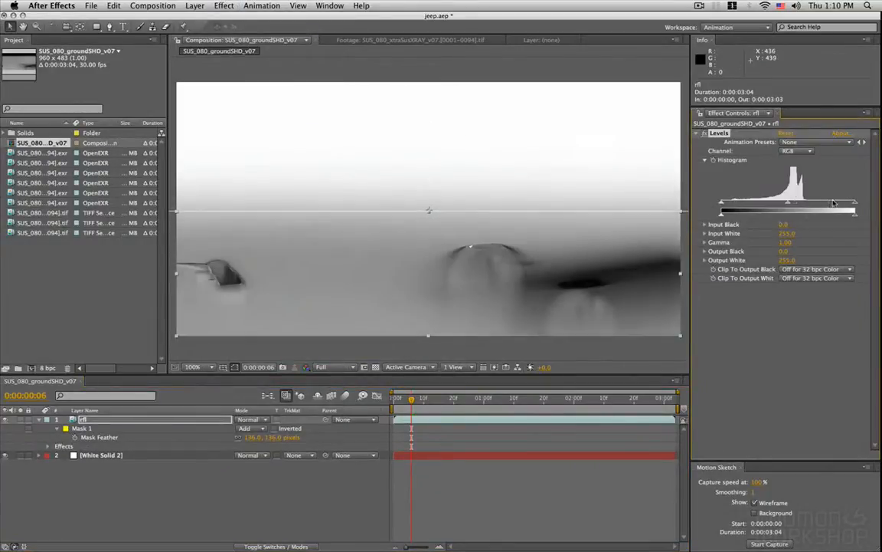
left_click_drag(854, 204, 754, 208)
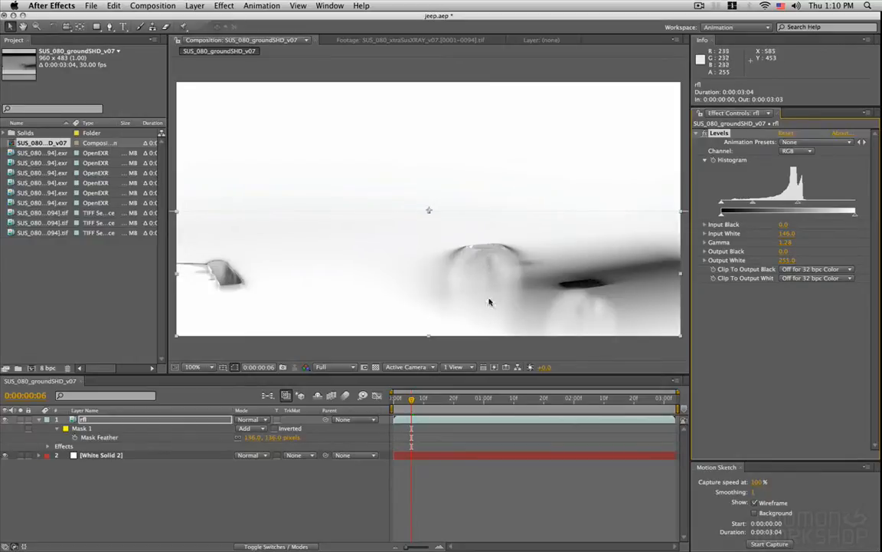
- Apply Fast Blur to the rfl layer with blurriness 5 and repeated edge pixels, and reduce the layer's opacity to 80%
left_click(224, 5)
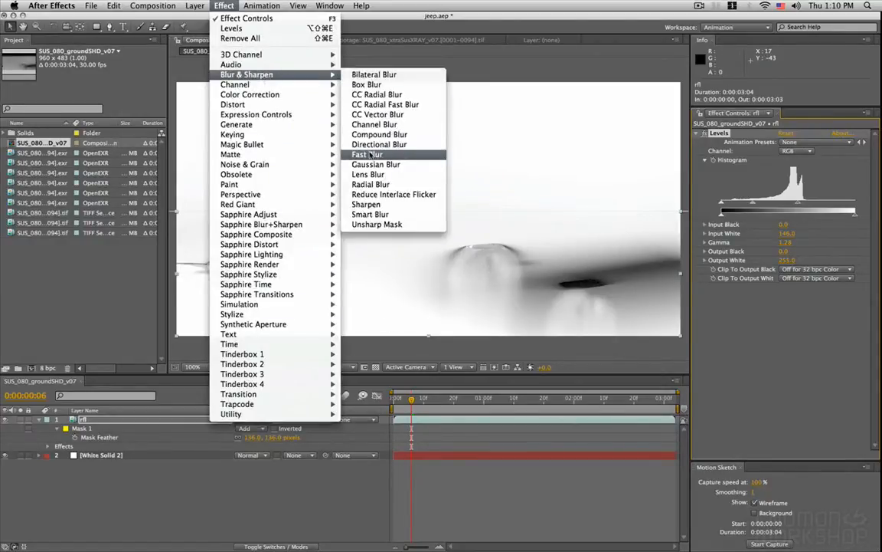
left_click(672, 190)
left_click_drag(784, 305, 789, 307)
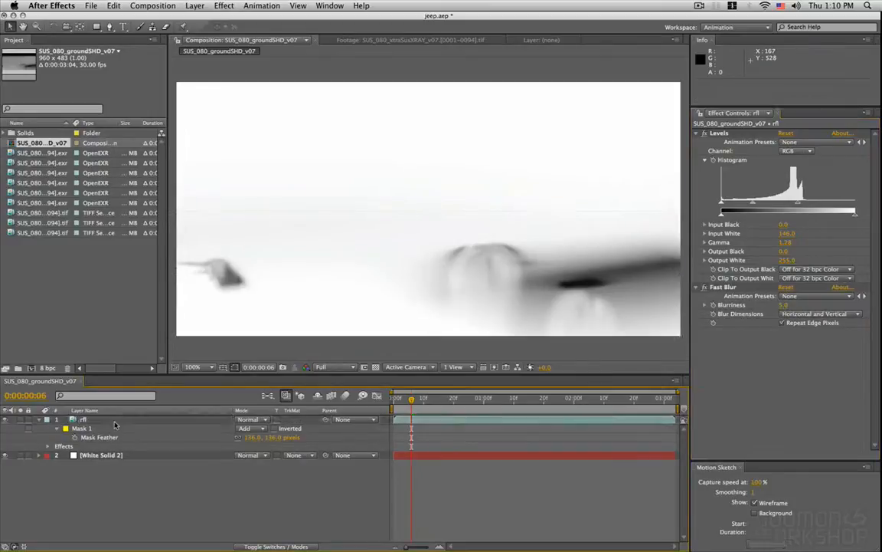
key("t")
left_click_drag(243, 428, 229, 428)
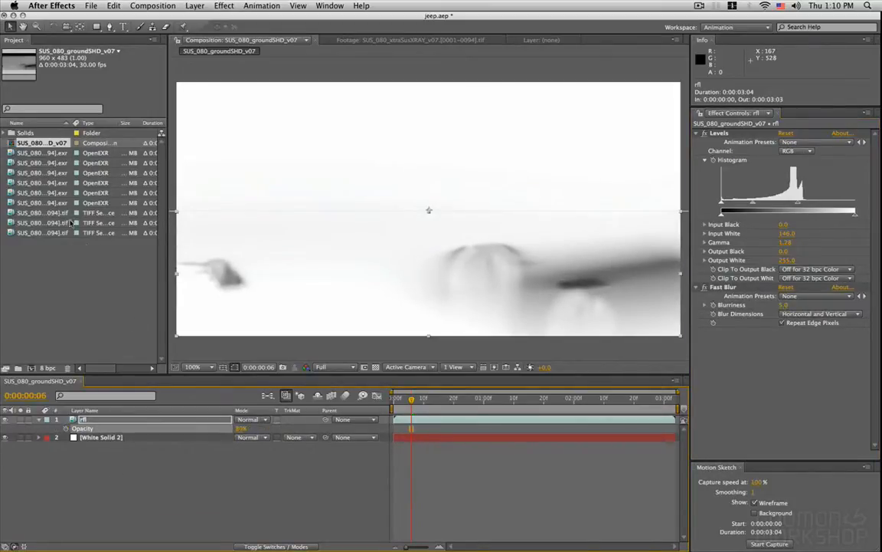
- Widen the project's name column and look through the imported render-pass sequences to identify them
left_click_drag(72, 123, 120, 123)
left_click(71, 245)
left_click(64, 222)
left_click(64, 213)
left_click(66, 203)
left_click(63, 182)
left_click(59, 163)
left_click(54, 142)
left_click(50, 153)
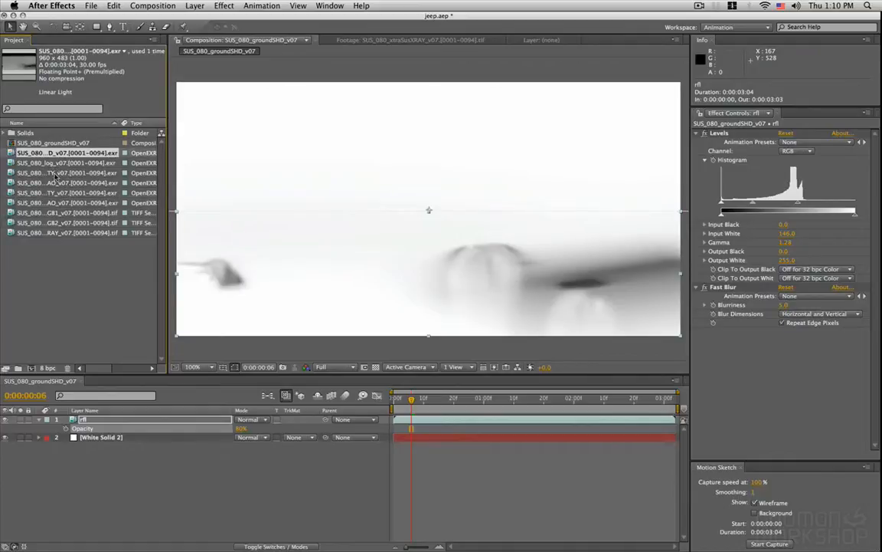
- Add the SUS_080_log_v07 sequence above the rfl layer and advance to 0:00:00:08
left_click(55, 162)
left_click_drag(55, 170, 132, 420)
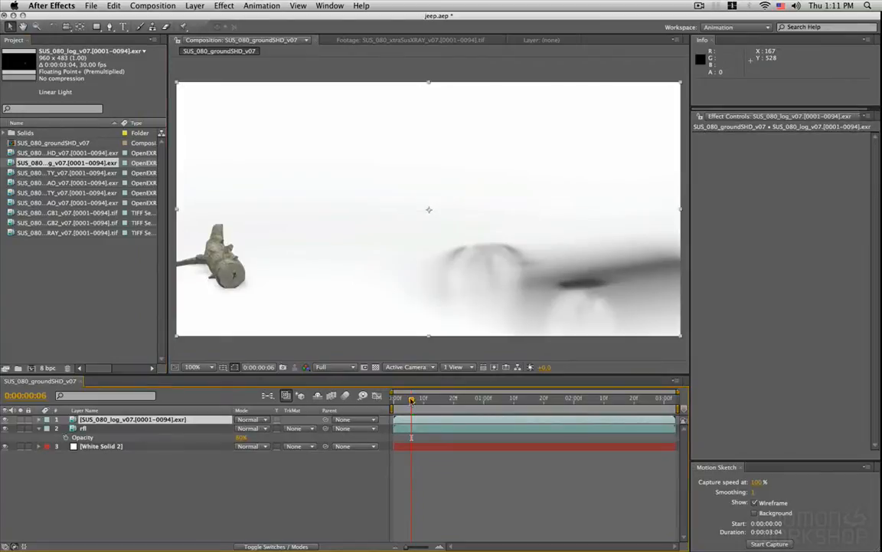
key("Page_Down")
key("Page_Down")
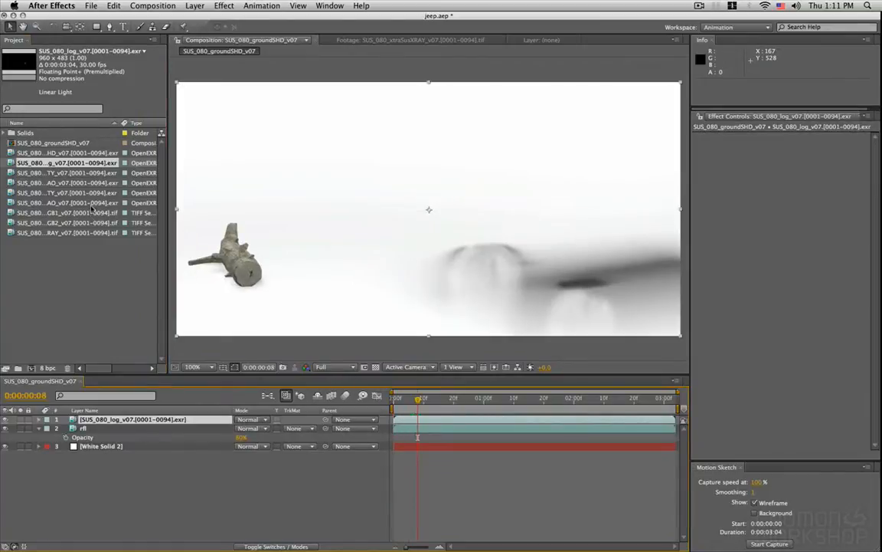
- Widen the project footage list to show full names and place the SUS_080_wheelsBTY_v07 sequence above the log layer
left_click_drag(167, 228, 233, 228)
left_click_drag(126, 123, 164, 123)
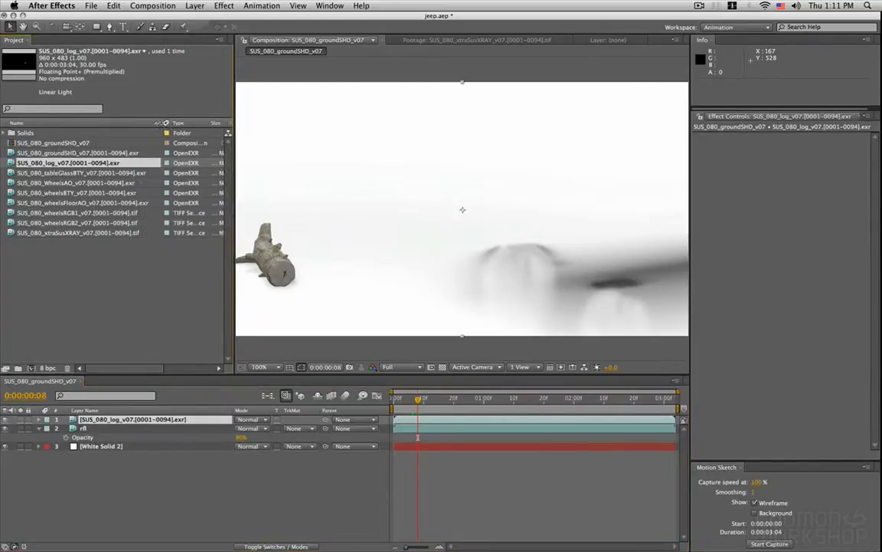
left_click(70, 173)
left_click(69, 182)
left_click(73, 193)
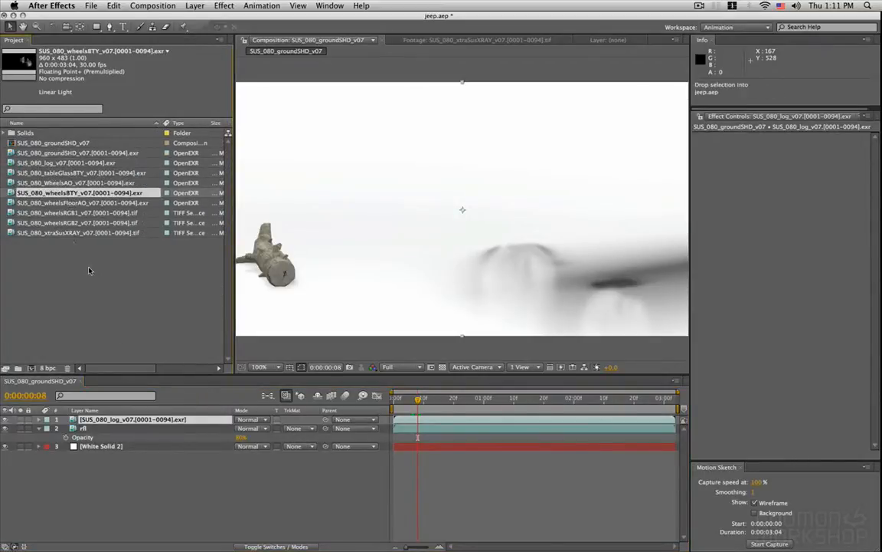
left_click_drag(133, 417, 134, 419)
- Rename the log sequence layer as log and the wheelsBTY layer as wheelBTY
left_click(138, 429)
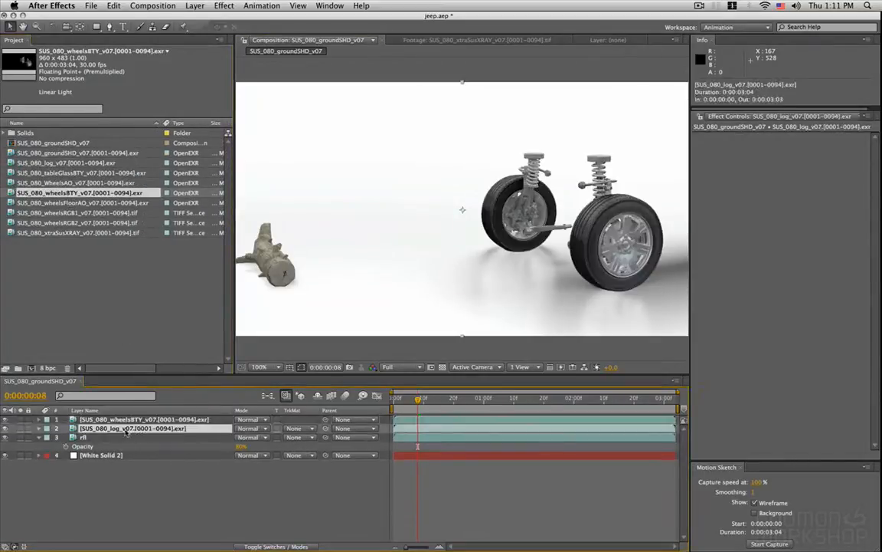
key("Return")
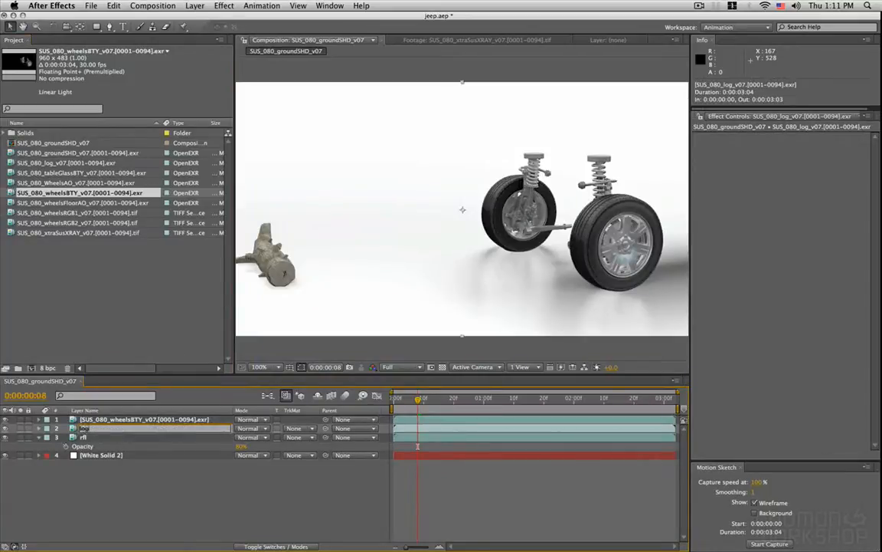
type("log")
key("Return")
left_click(181, 420)
key("Return")
type("wheelBTY")
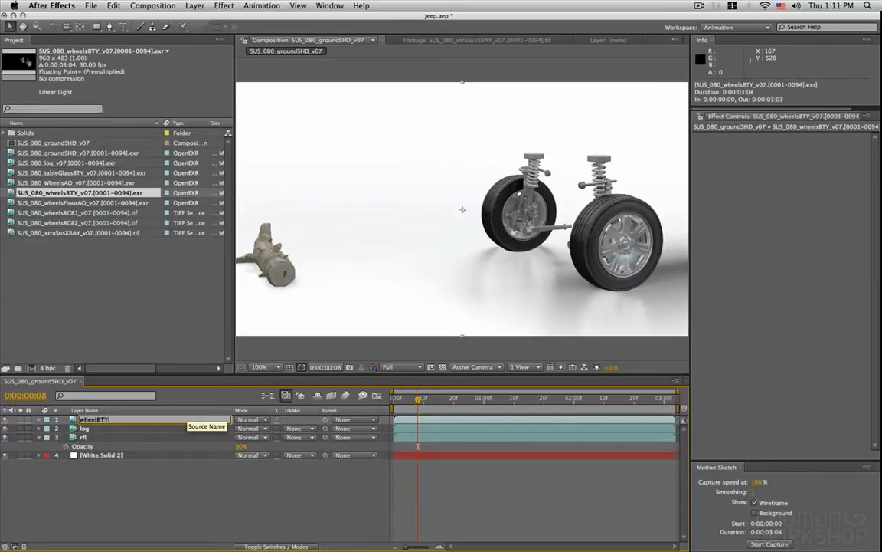
key("Return")
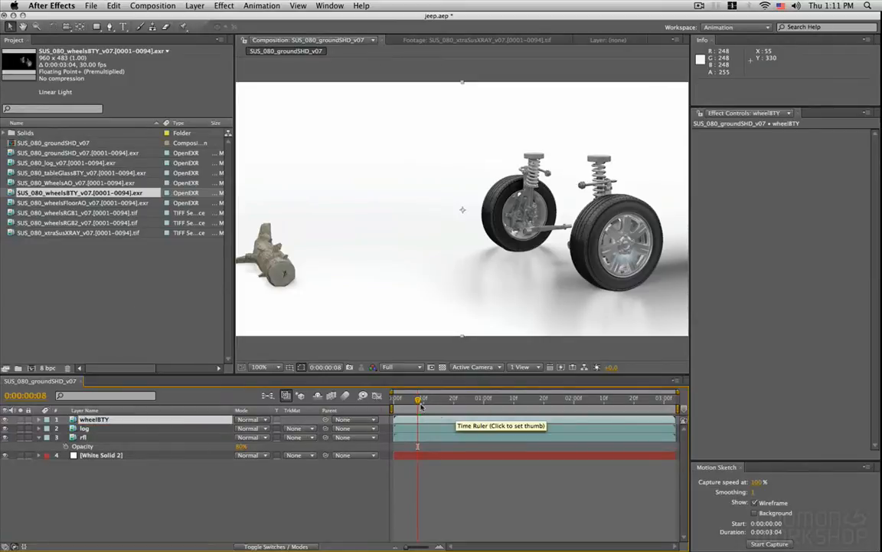
- At 0:00:01:09, add the SUS_080_tableGlassBTY_v07 sequence as the uppermost layer and rename it top
left_click(464, 399)
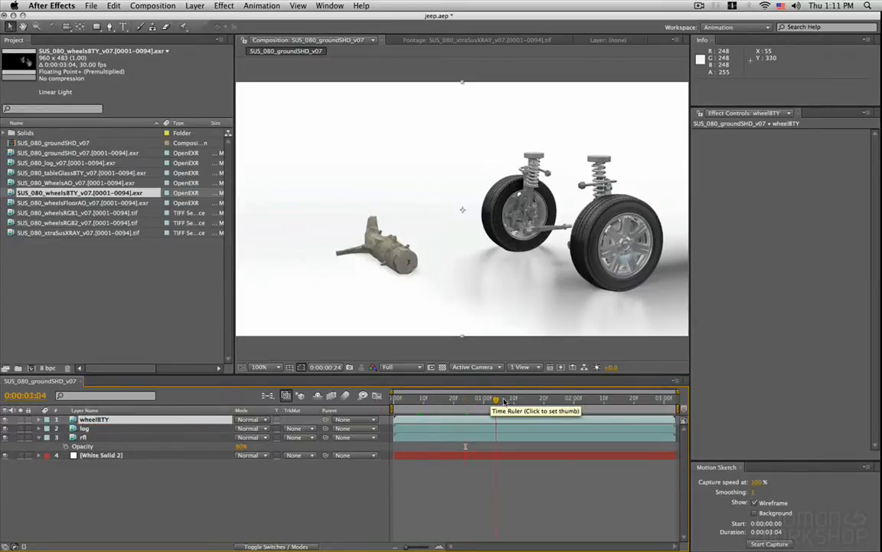
left_click(521, 399)
left_click(565, 399)
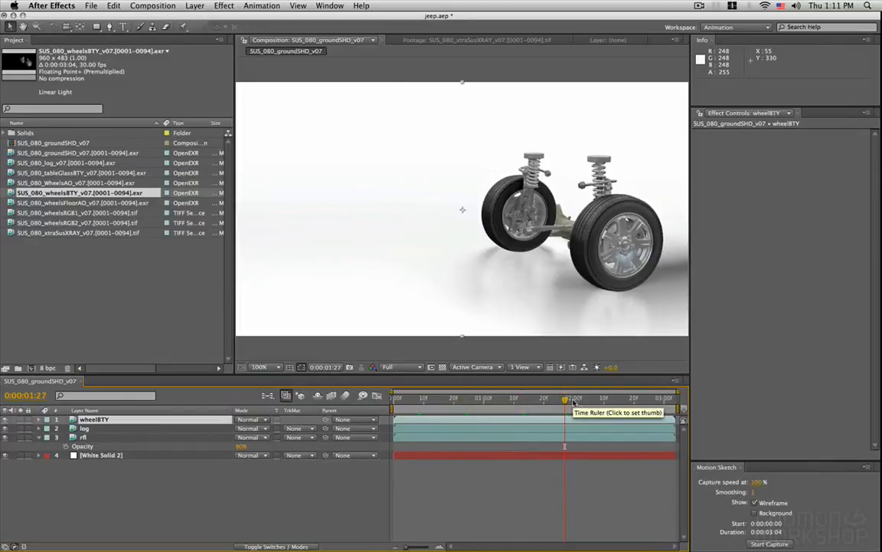
left_click(514, 399)
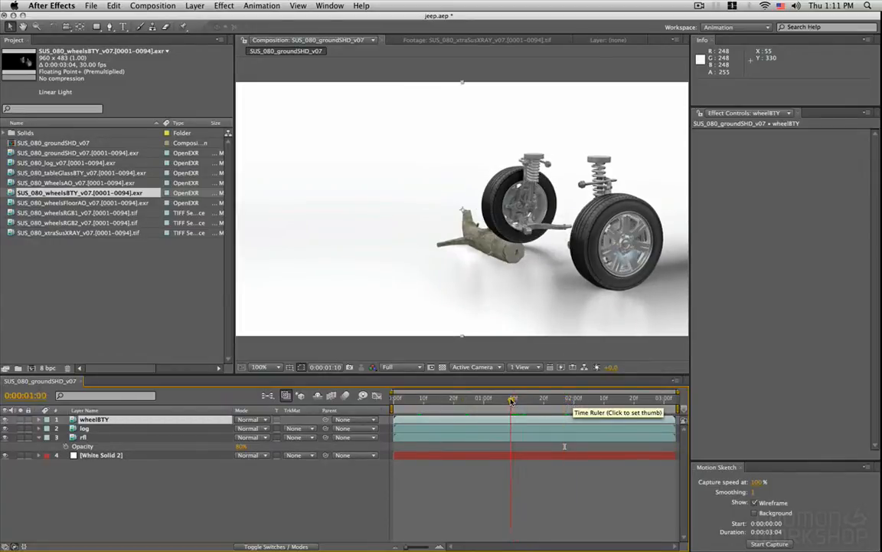
key("Page_Up")
left_click(30, 173)
left_click_drag(45, 173, 140, 418)
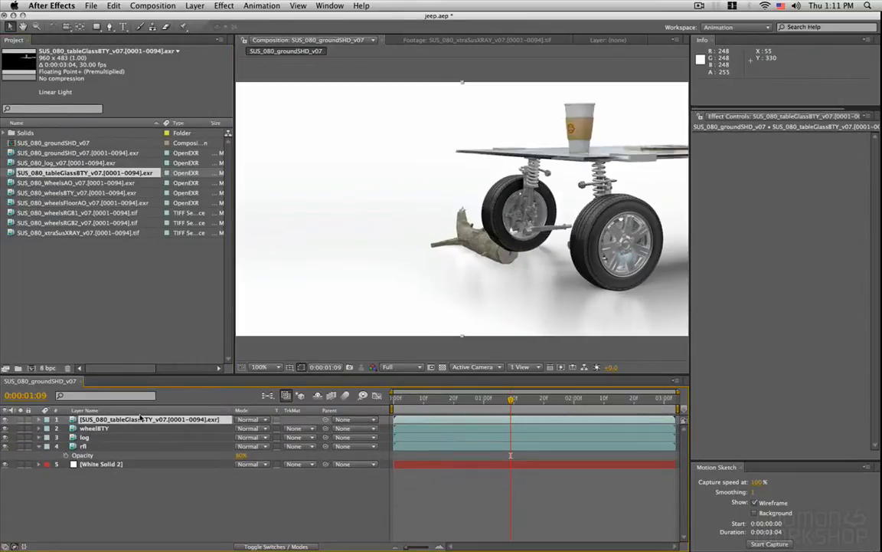
key("Return")
type("top")
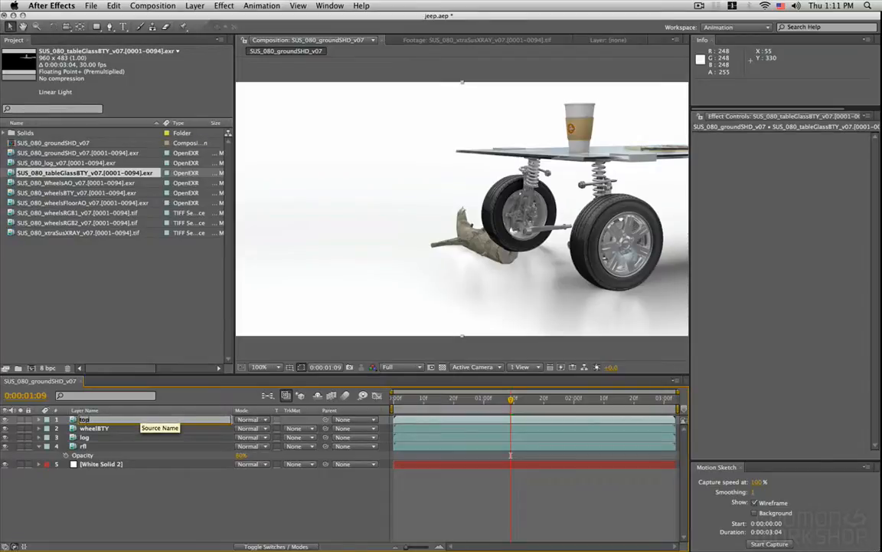
key("Return")
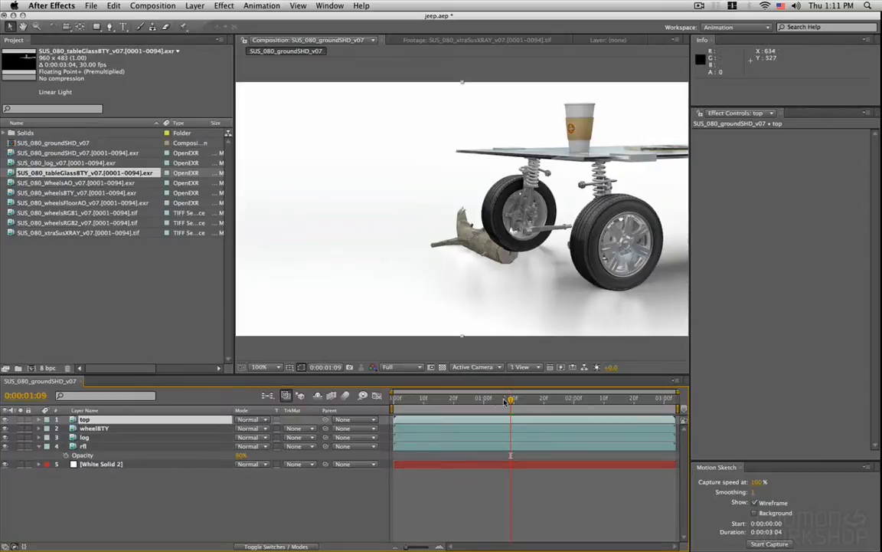
- At 0:00:00:23, apply a Levels effect to the log layer with input black 48
left_click_drag(510, 399, 463, 408)
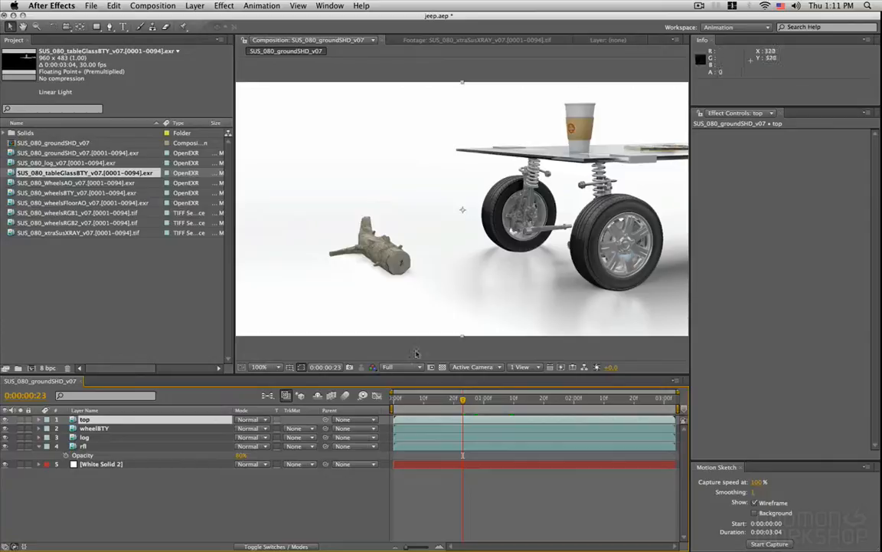
left_click(132, 438)
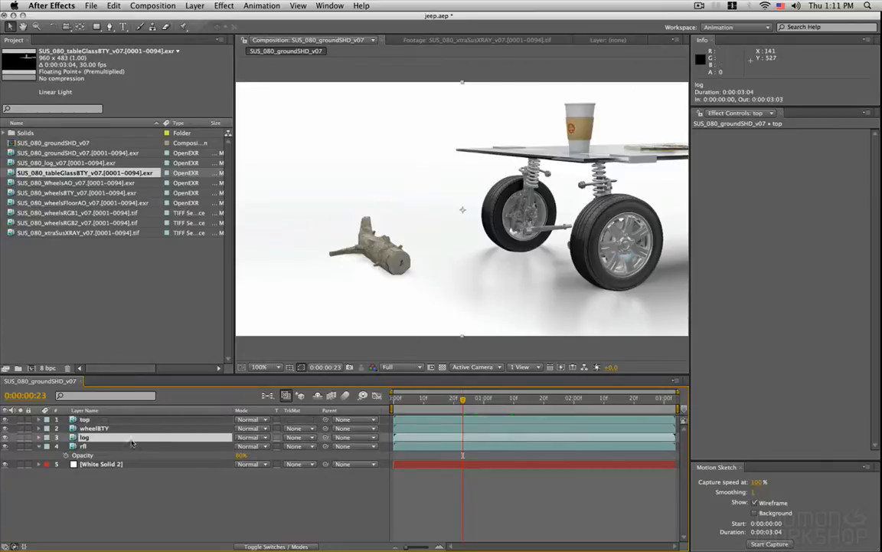
left_click(225, 5)
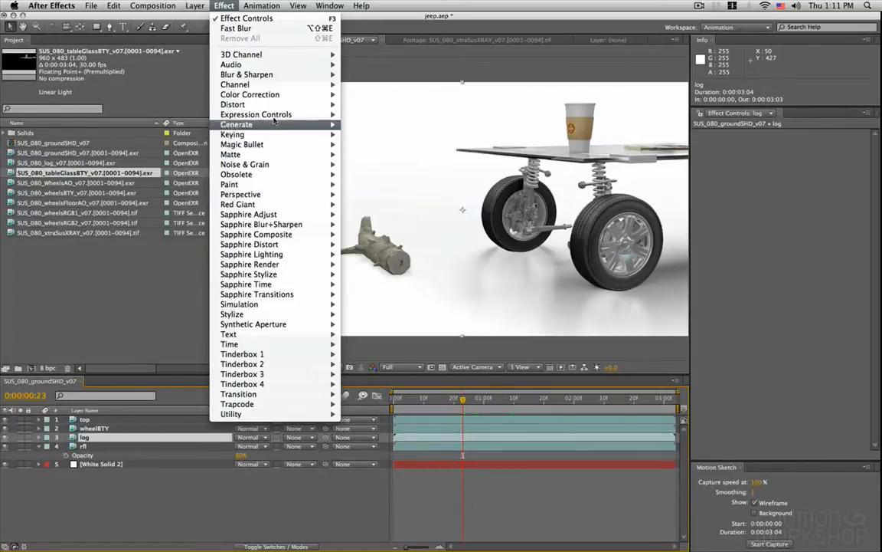
mouse_move(265, 93)
left_click(375, 304)
left_click_drag(724, 207, 751, 207)
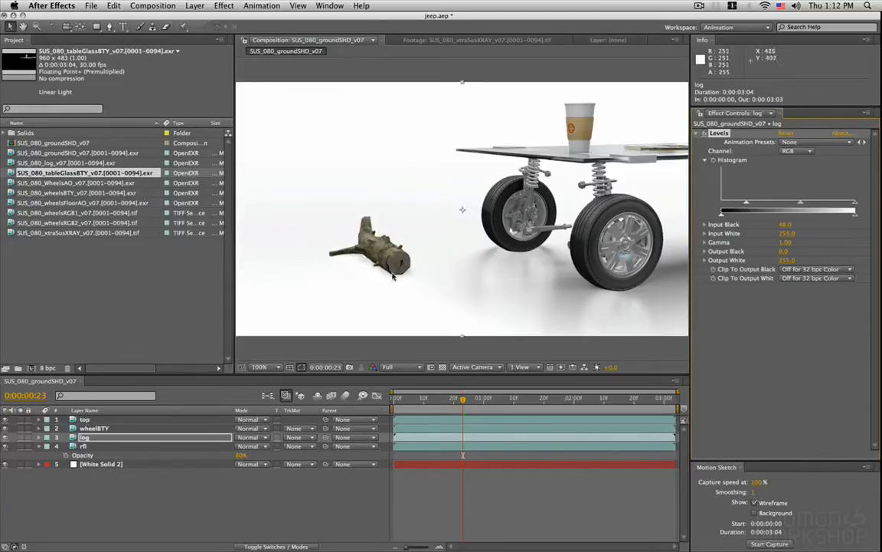
- Collapse the rfl layer's properties and view the SUS_080_wheelsRGB1_v07 matte footage
left_click(39, 446)
left_click(56, 485)
left_click(91, 213)
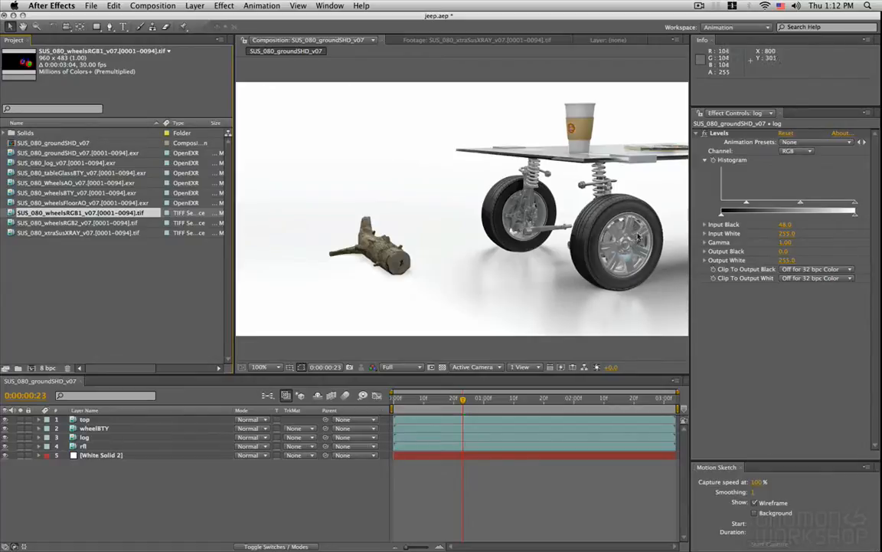
double_click(49, 213)
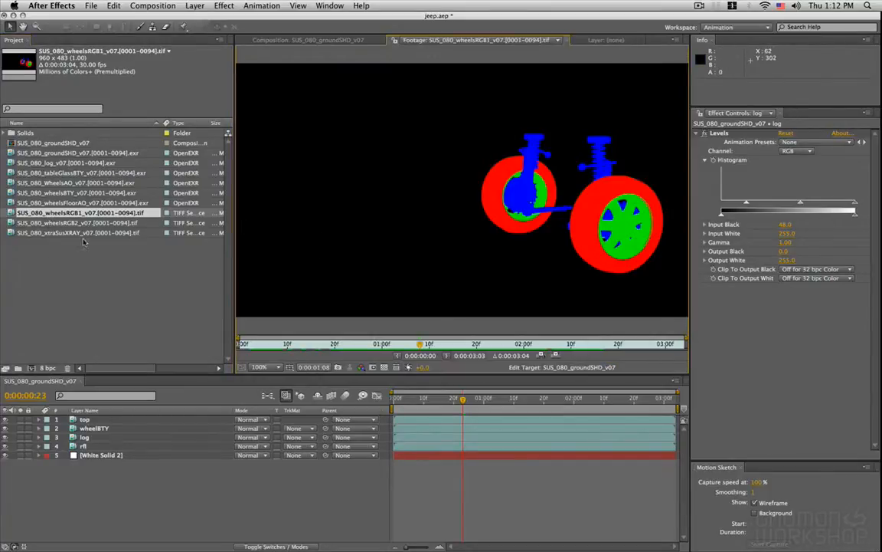
- Insert the SUS_080_wheelsRGB1_v07 sequence between the top and wheelBTY layers and rename it matte1
left_click_drag(73, 206, 157, 420)
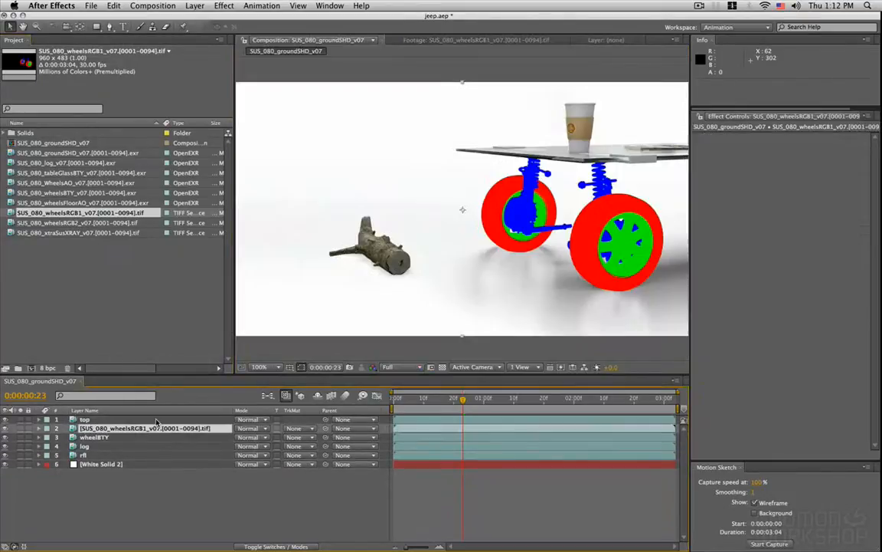
type("matte")
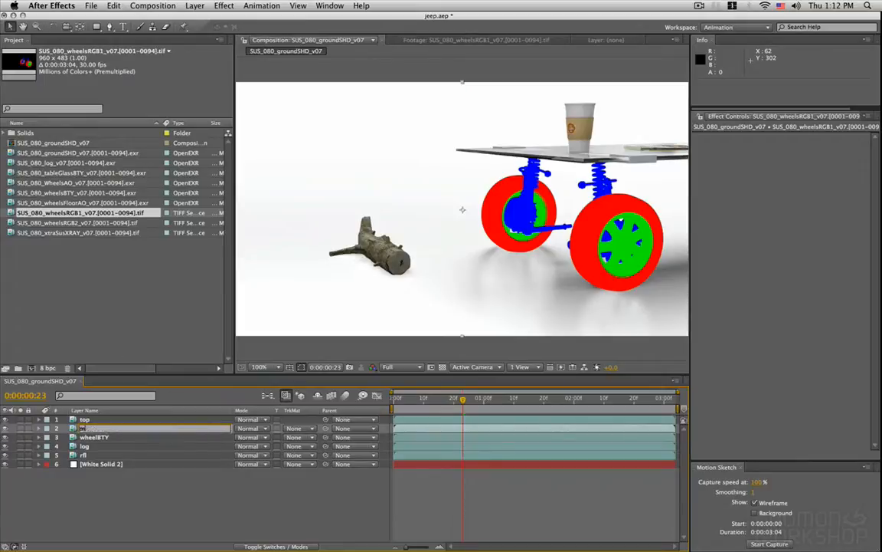
type("1")
key("Return")
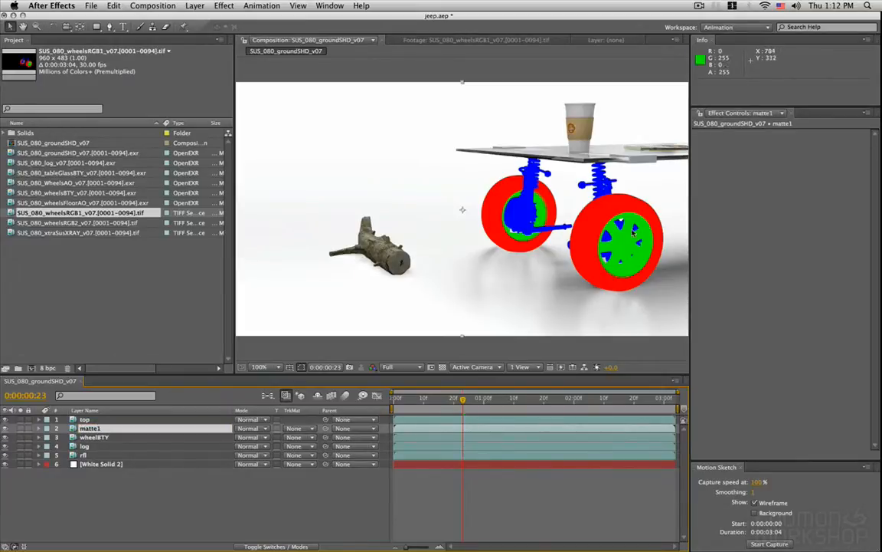
left_click(223, 6)
mouse_move(260, 86)
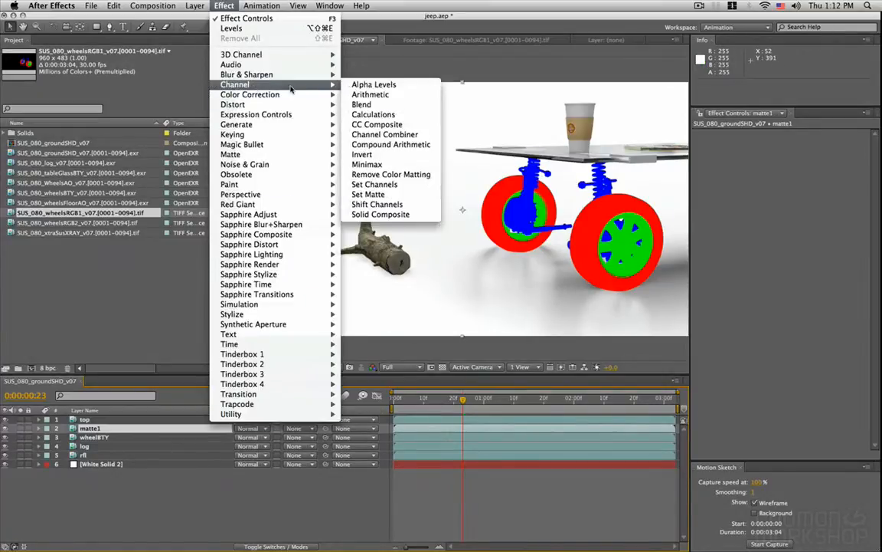
left_click(409, 185)
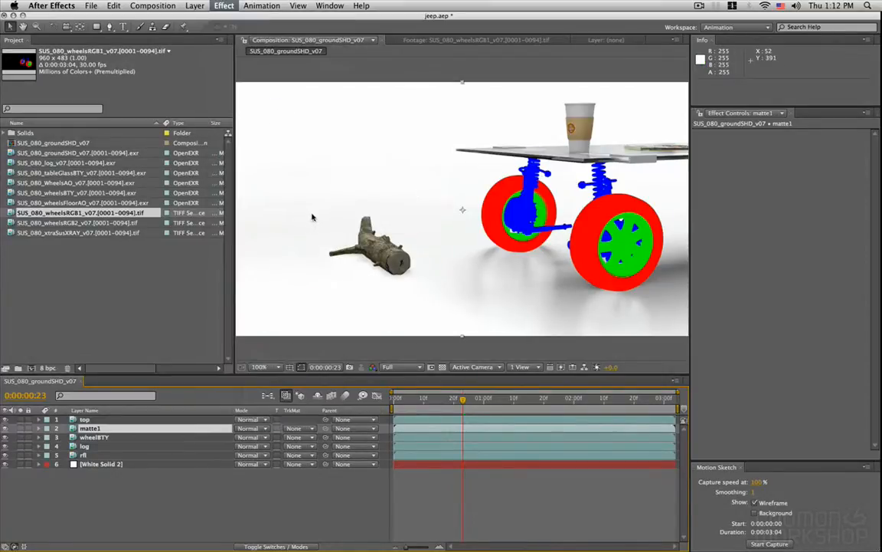
- Apply a Shift Channels effect to the matte1 layer and take its alpha from Green
left_click(222, 6)
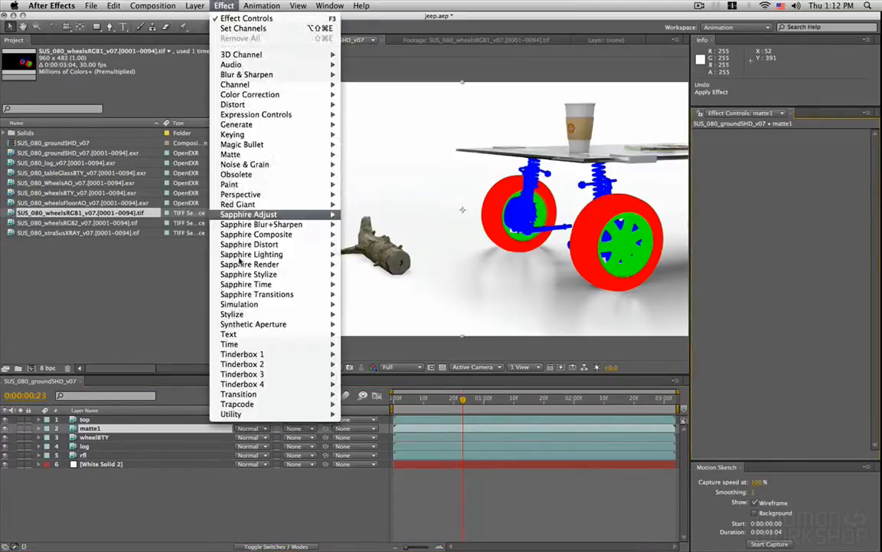
mouse_move(238, 84)
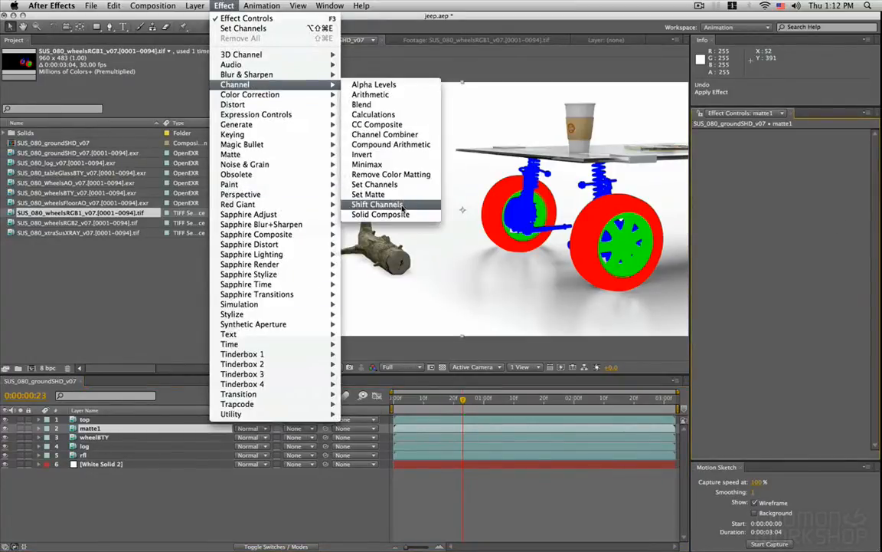
left_click(429, 205)
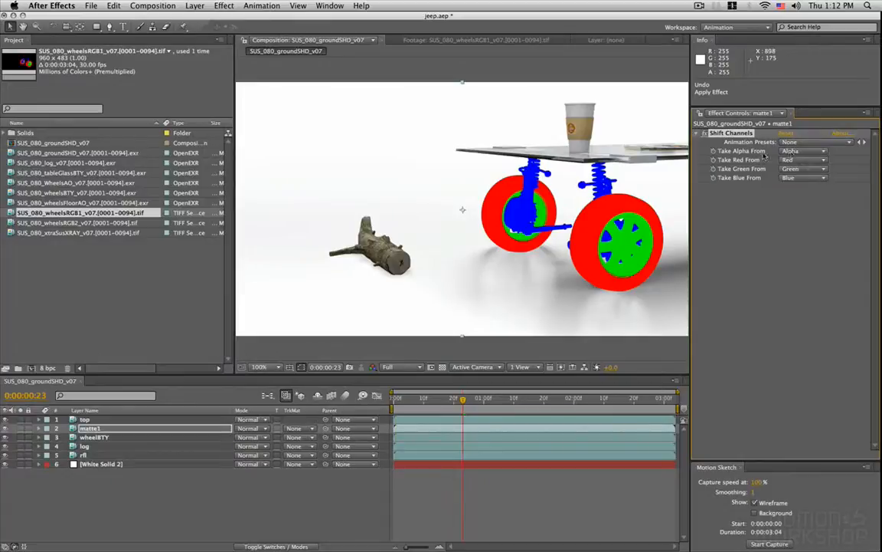
left_click(801, 152)
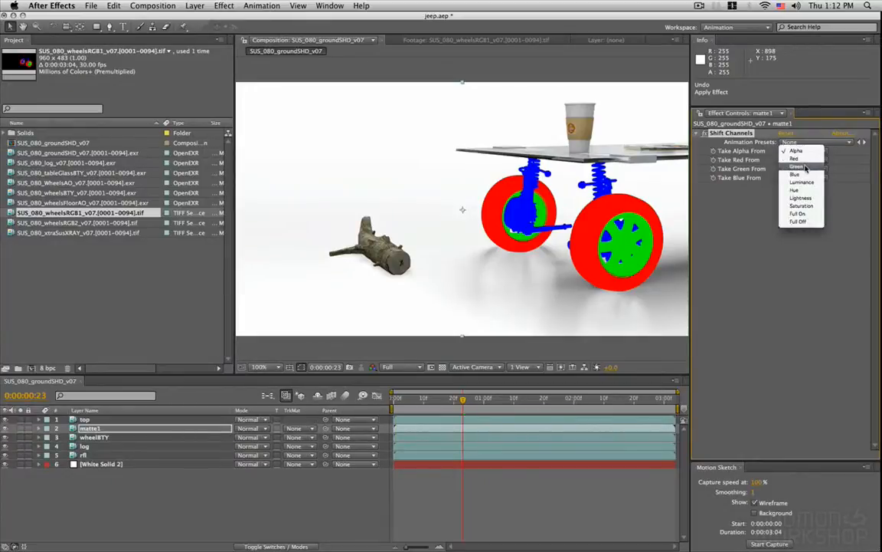
left_click(793, 167)
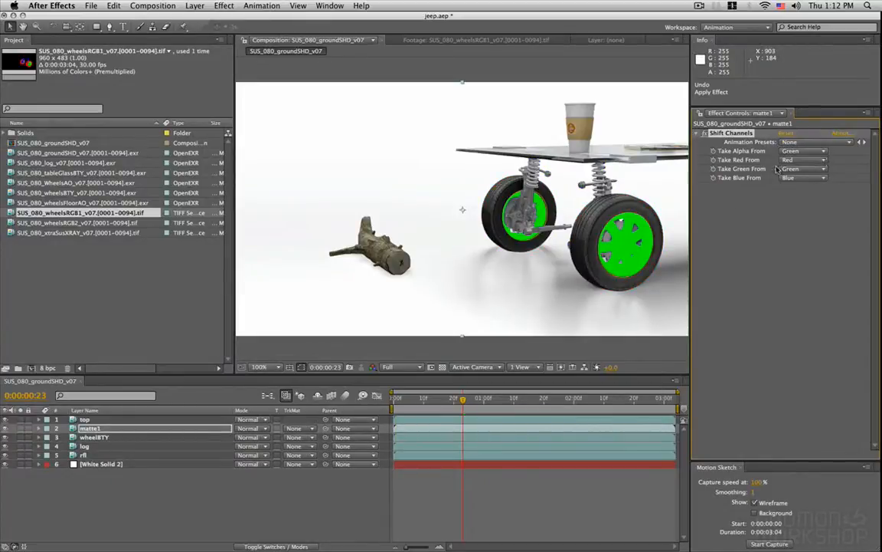
- Take the red, green and blue channels of matte1 from Green in Shift Channels
left_click(799, 159)
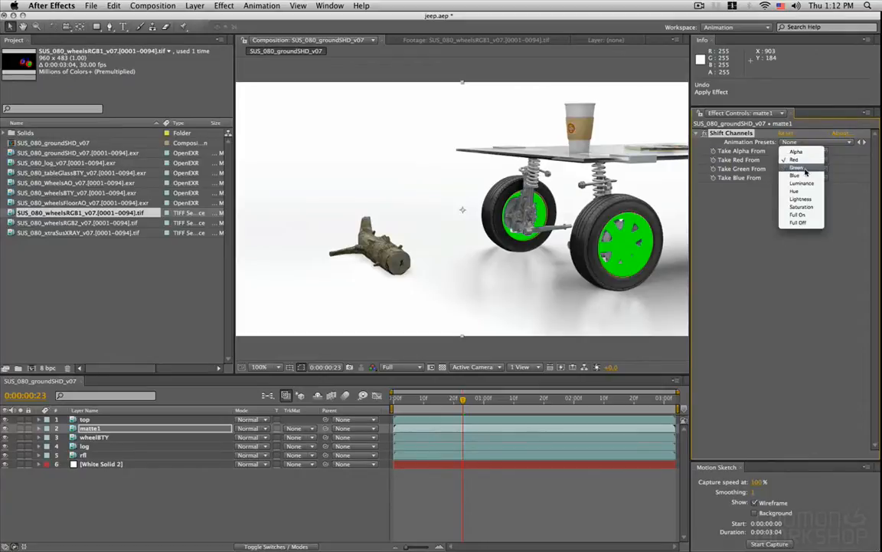
left_click(796, 167)
left_click(800, 168)
left_click(797, 169)
left_click(792, 178)
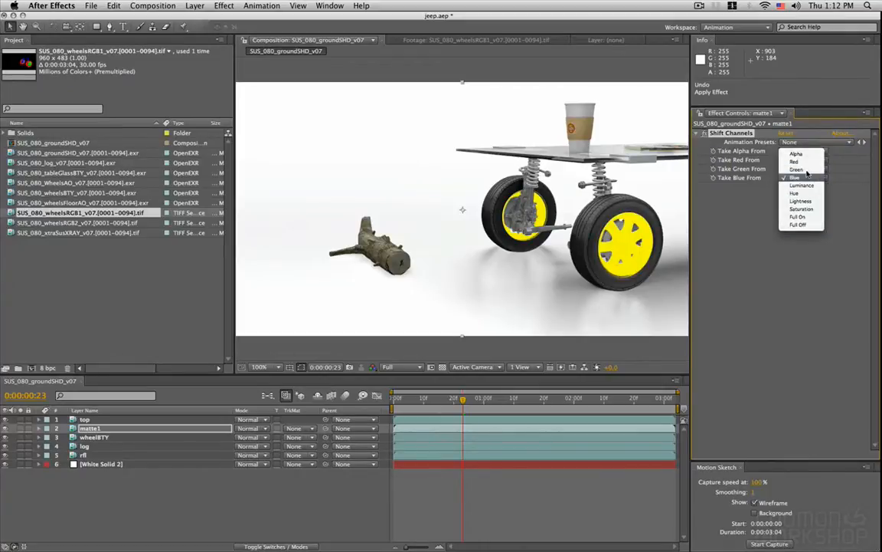
left_click(794, 168)
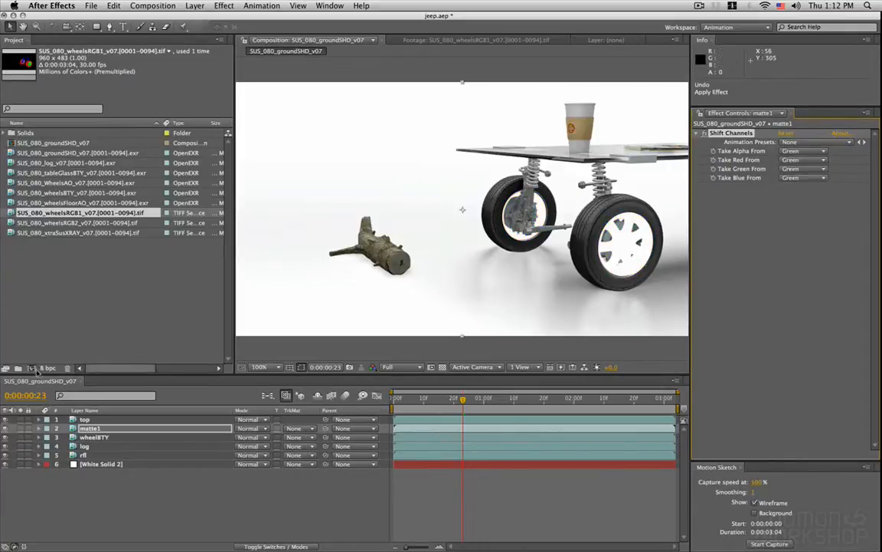
- Rename the matte1 layer as matteRims
left_click(90, 428)
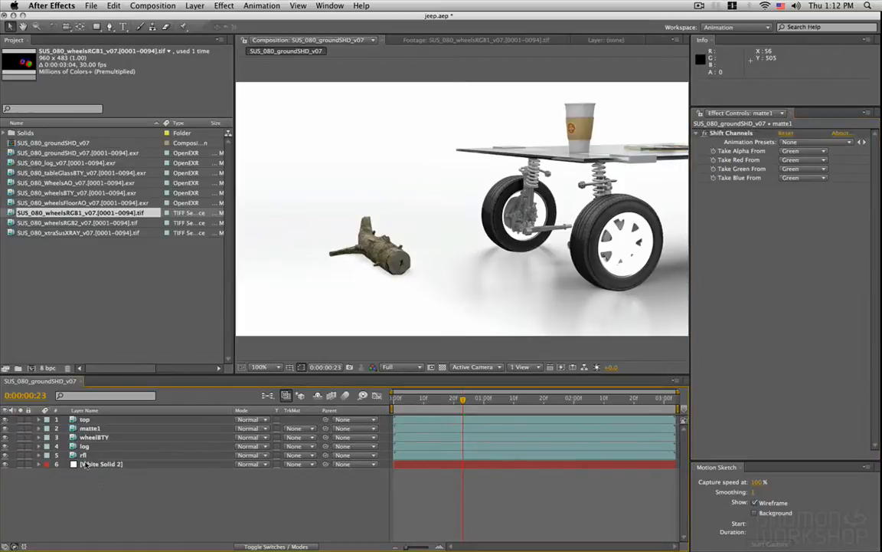
key("Return")
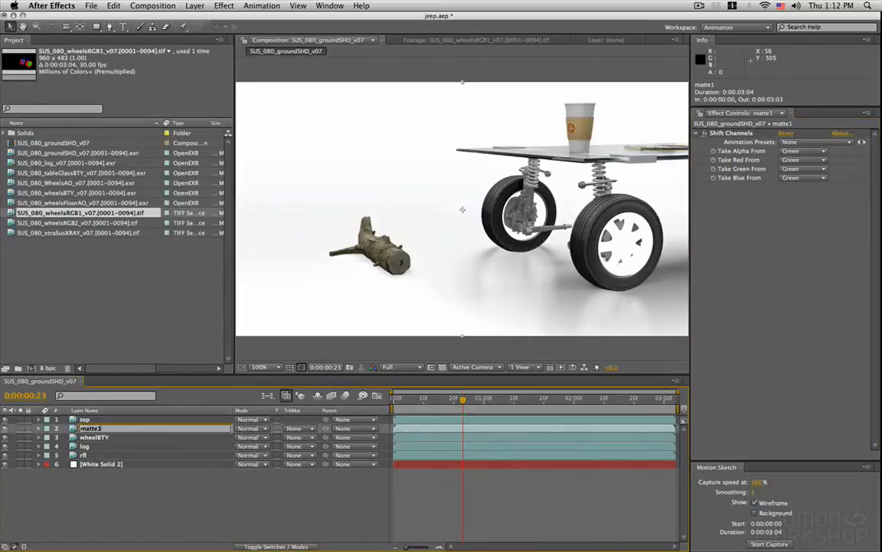
type("matteRims")
key("Return")
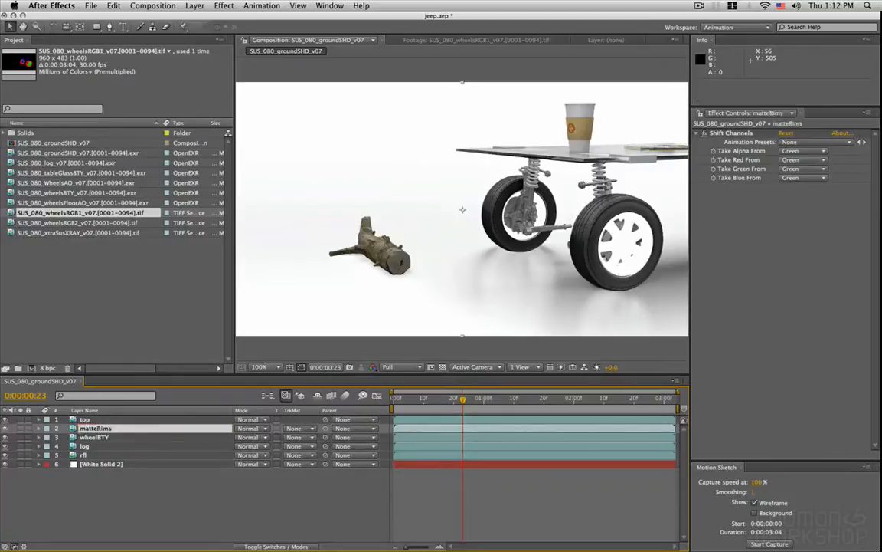
- Create an adjustment layer, place it directly beneath matteRims and rename it rimsCC
left_click(200, 6)
mouse_move(253, 18)
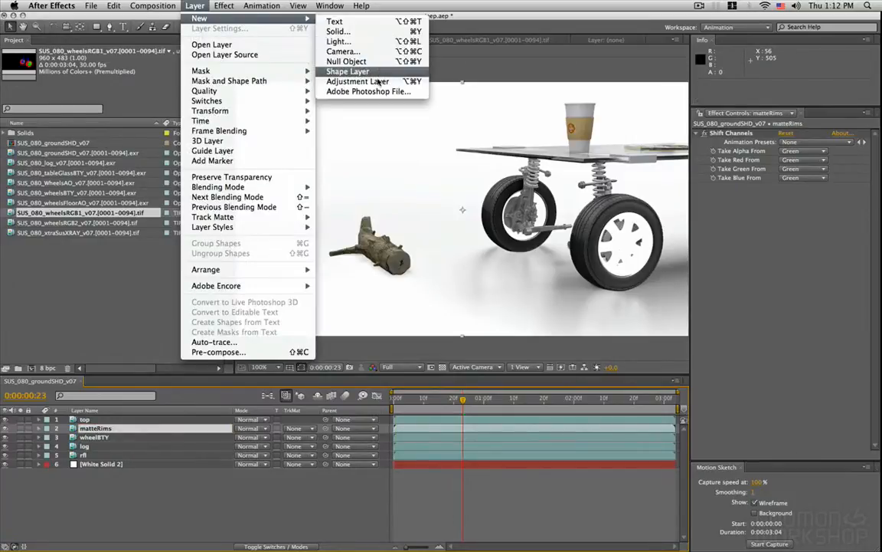
left_click(374, 81)
left_click_drag(113, 420, 115, 442)
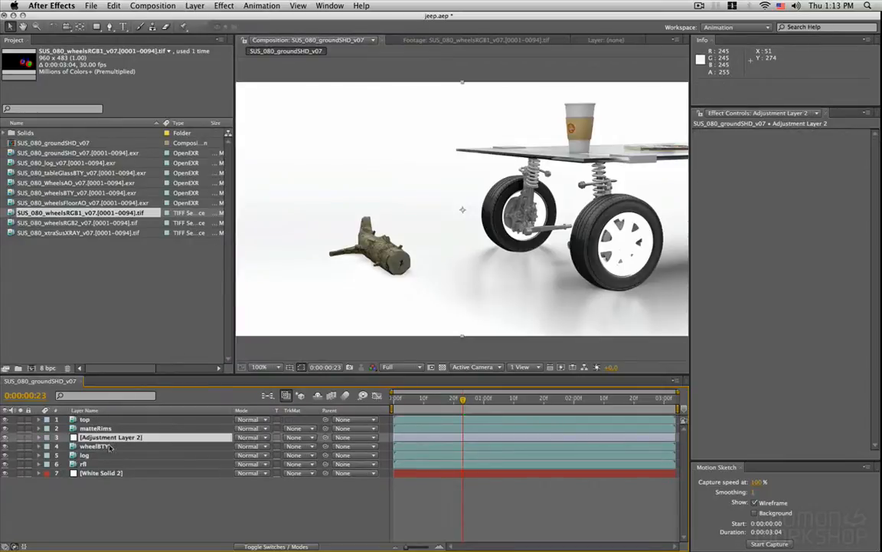
key("Return")
type("rimsCC")
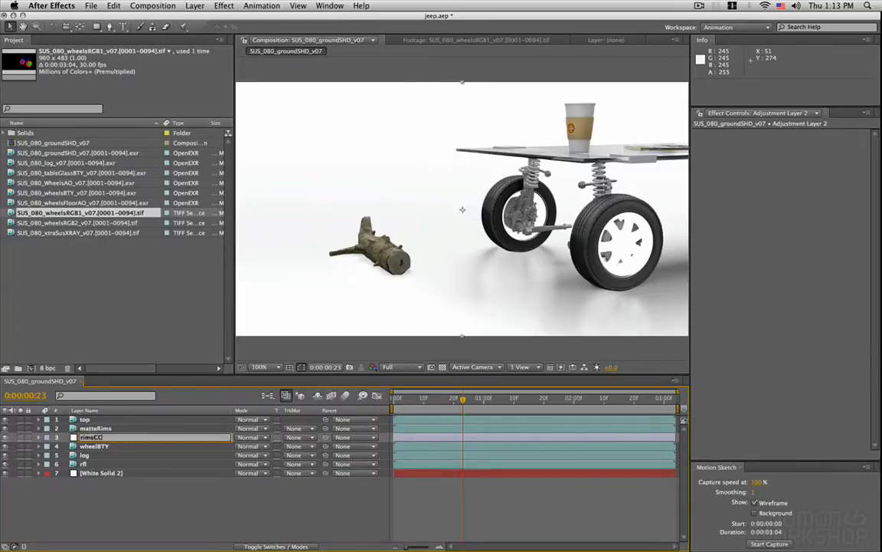
key("Return")
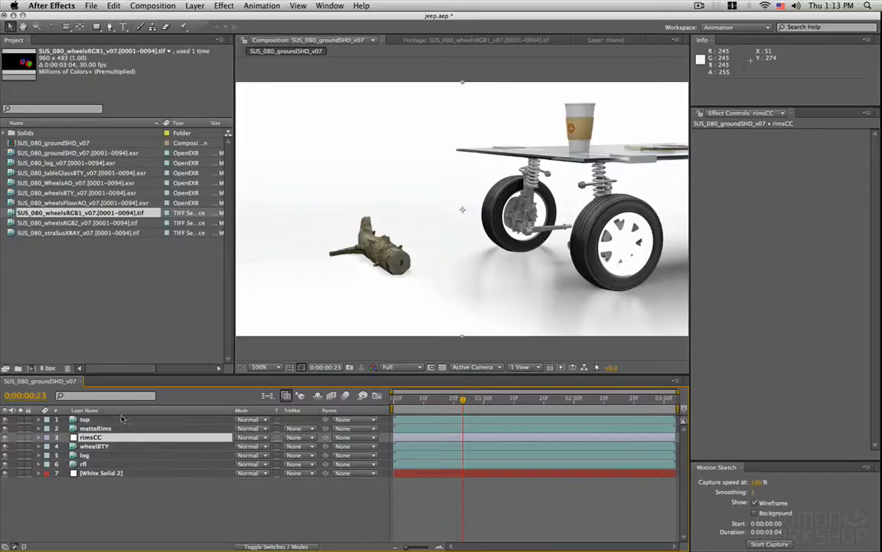
- Use matteRims as the alpha track matte of rimsCC and apply Levels to rimsCC with input black 45, input white 223 and gamma 0.98
left_click(300, 439)
left_click(357, 451)
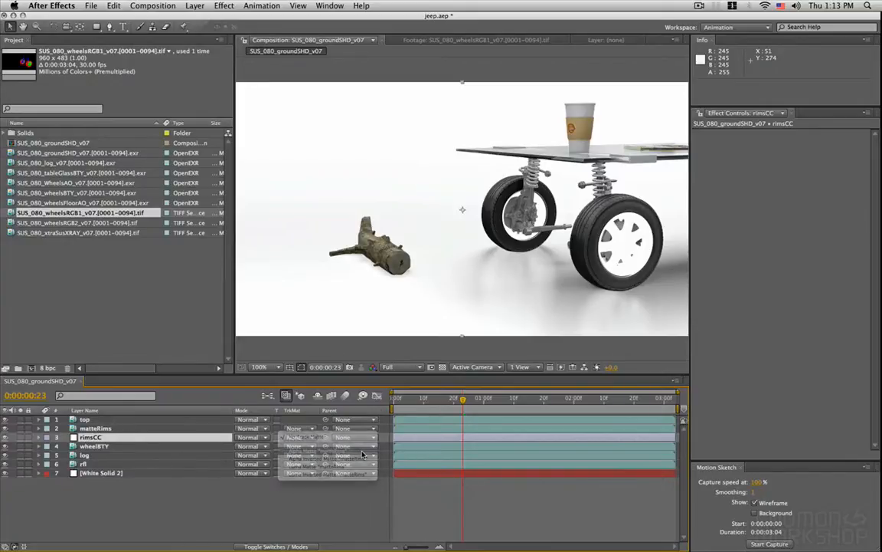
left_click(132, 436)
left_click(224, 5)
mouse_move(232, 95)
left_click(506, 300)
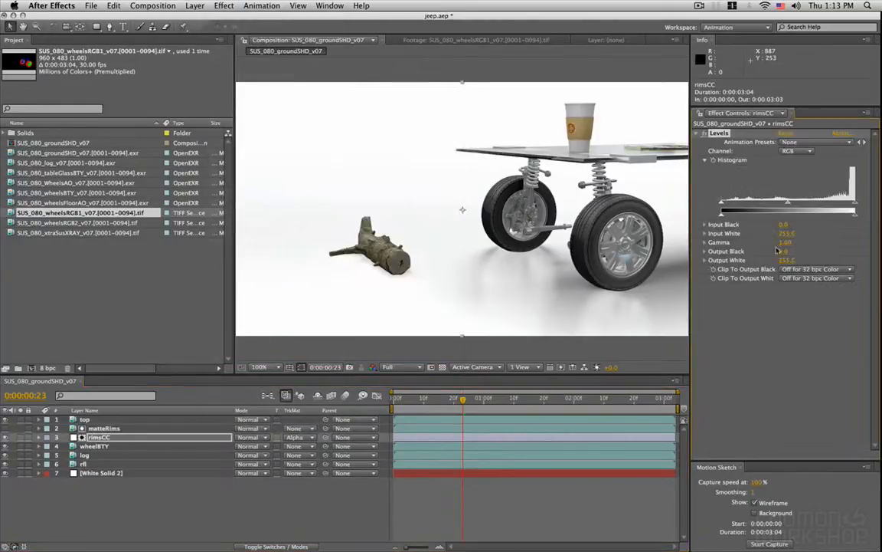
left_click_drag(723, 207, 792, 207)
left_click_drag(857, 209, 785, 210)
- Add a Curves effect to rimsCC and pull the midpoint of its Red channel slightly down
left_click(234, 5)
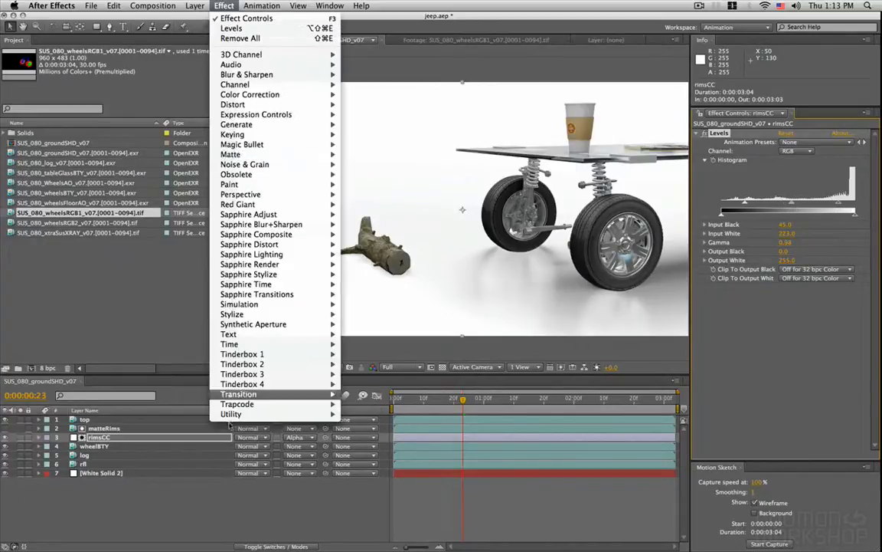
mouse_move(322, 95)
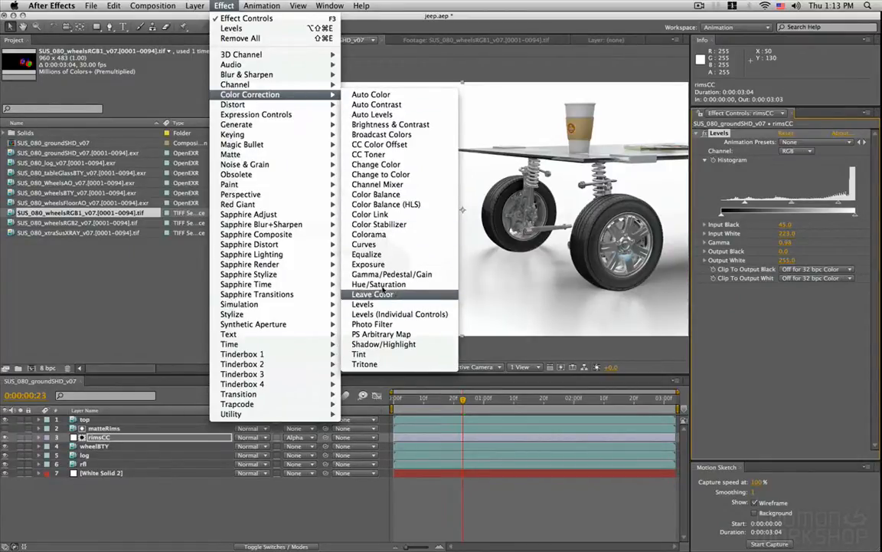
left_click(366, 245)
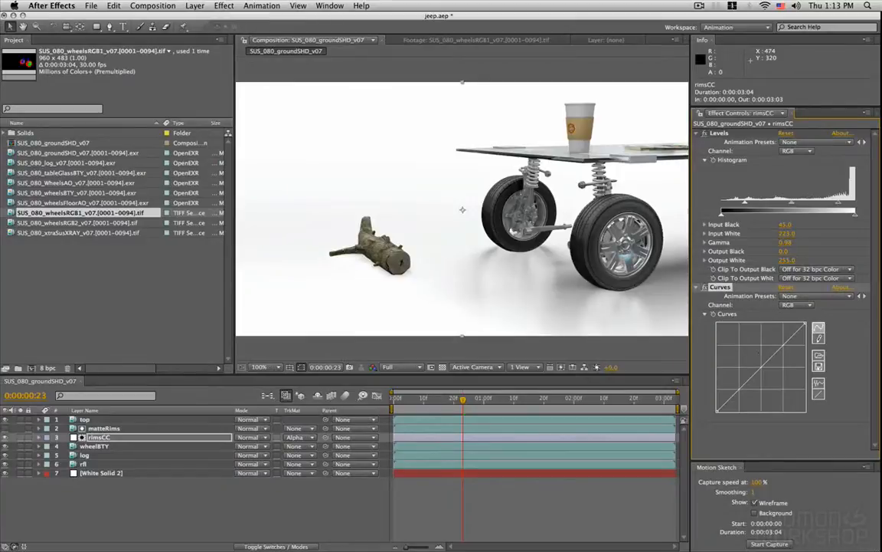
left_click(793, 307)
left_click(793, 314)
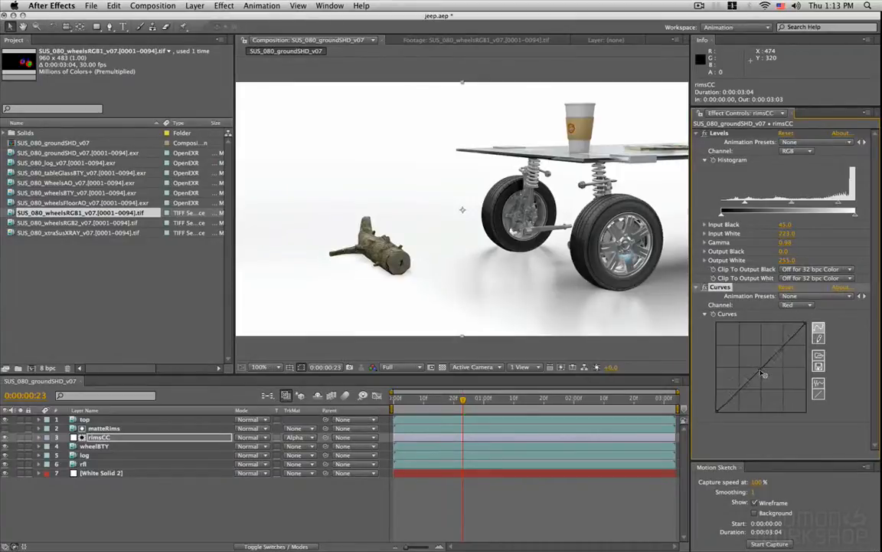
left_click(761, 372)
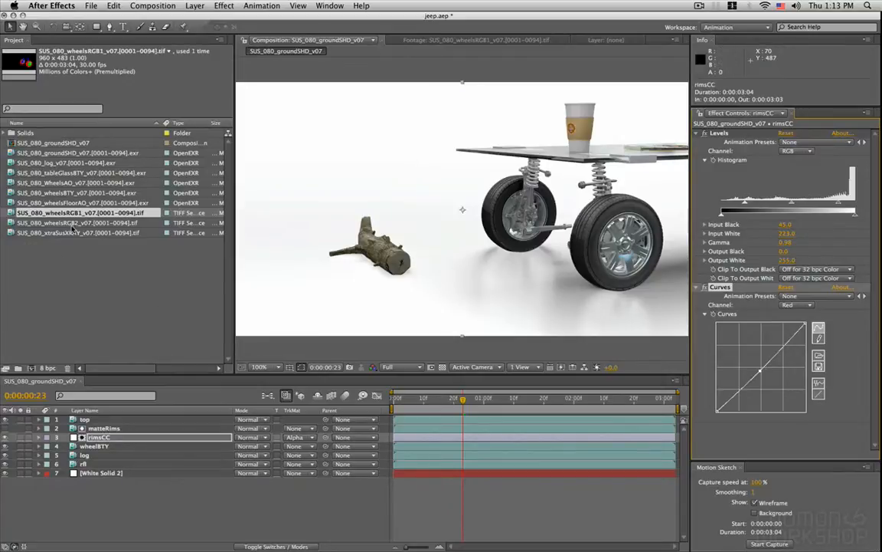
- Check the SUS_080_wheelsRGB1_v07 matte footage, and duplicate the matteRims and rimsCC layers together in the composition
double_click(73, 215)
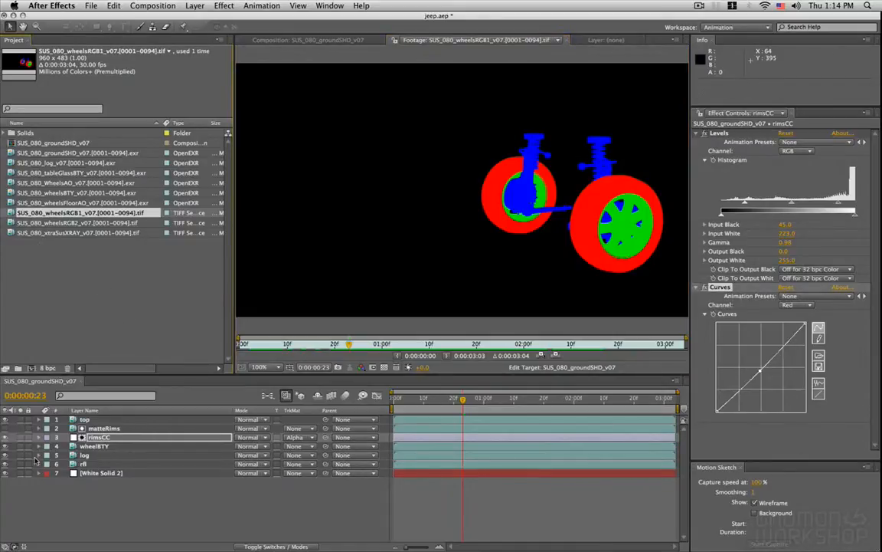
left_click(76, 491)
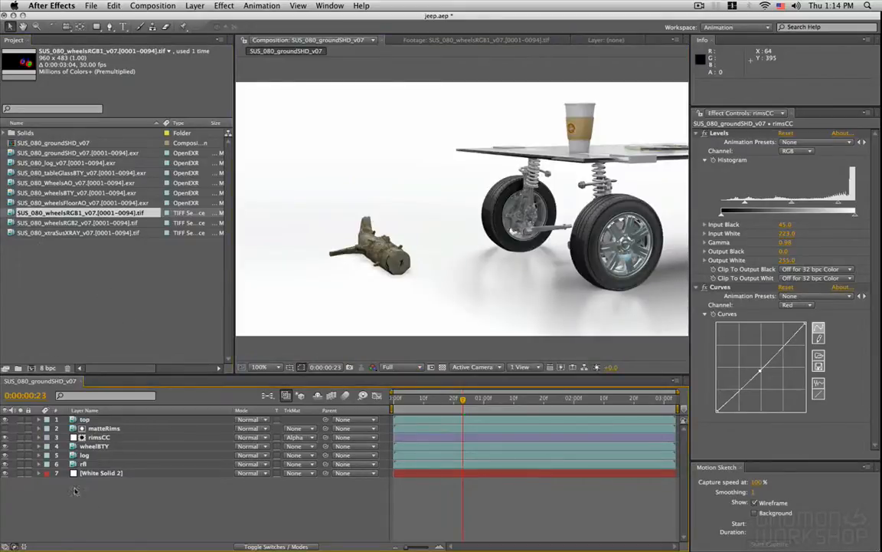
left_click(100, 438)
left_click(100, 429, "shift")
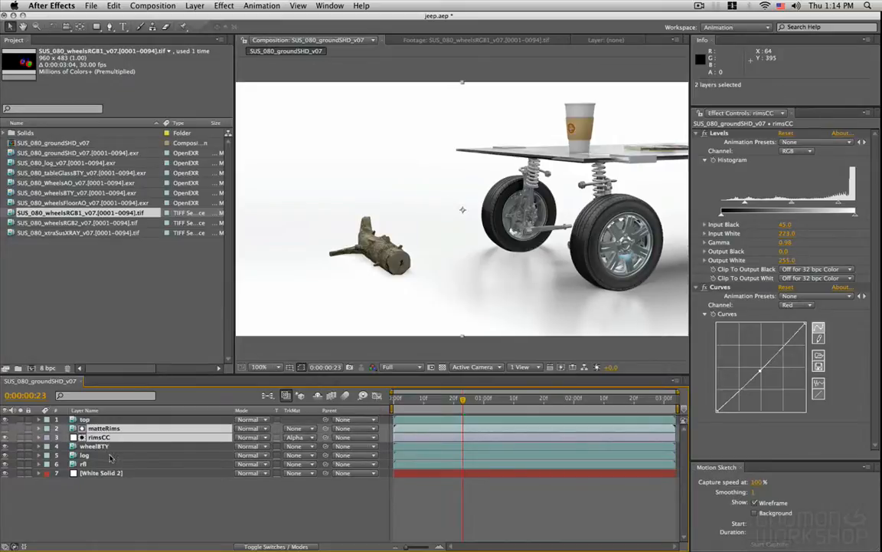
key("super+d")
- Rename the duplicated adjustment layer tireCC and the duplicated matte layer tireMatte
left_click(112, 438)
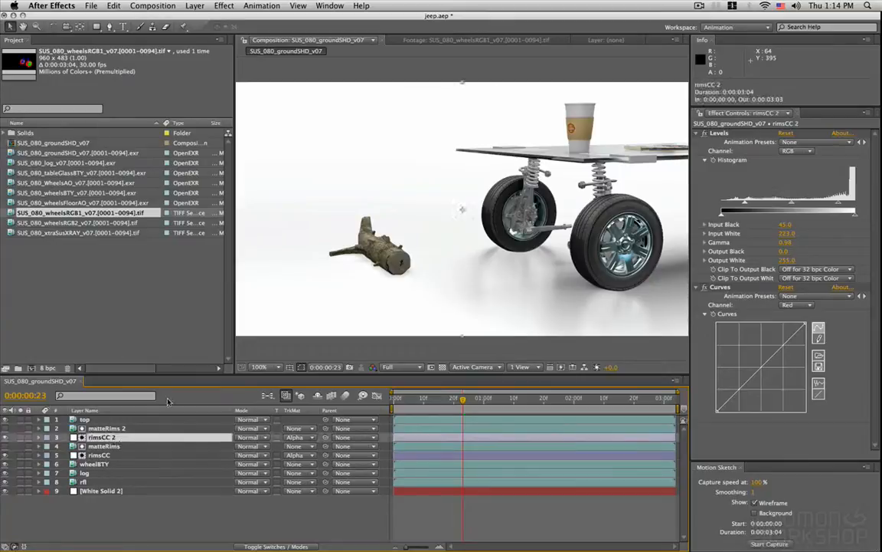
type("rimsCC")
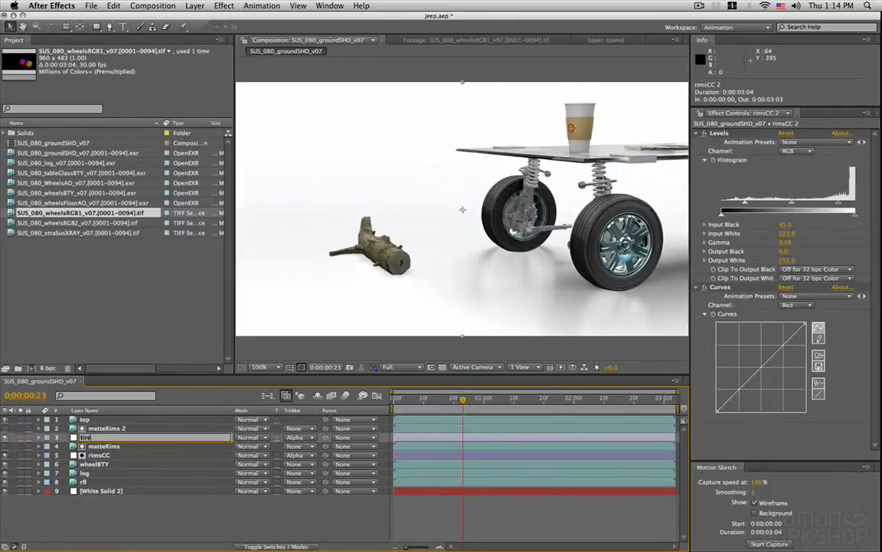
key("Return")
left_click(127, 429)
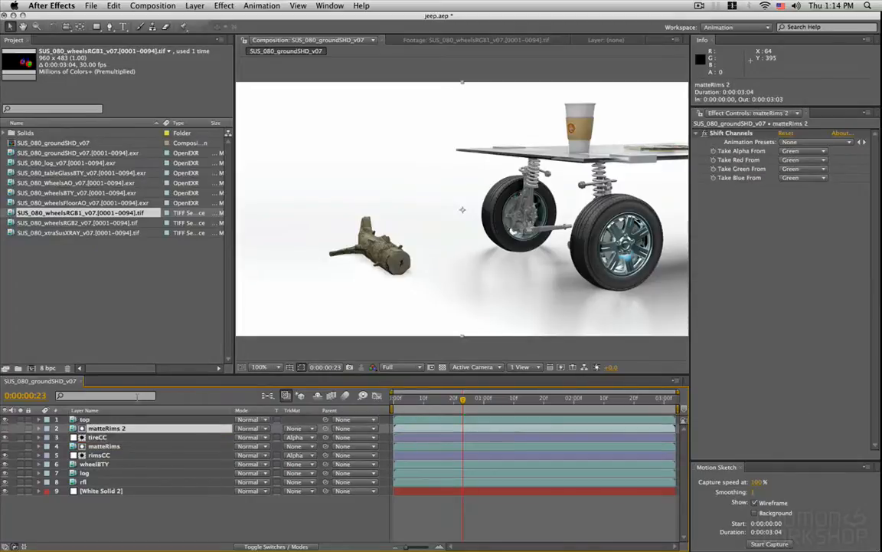
type("tireMatte")
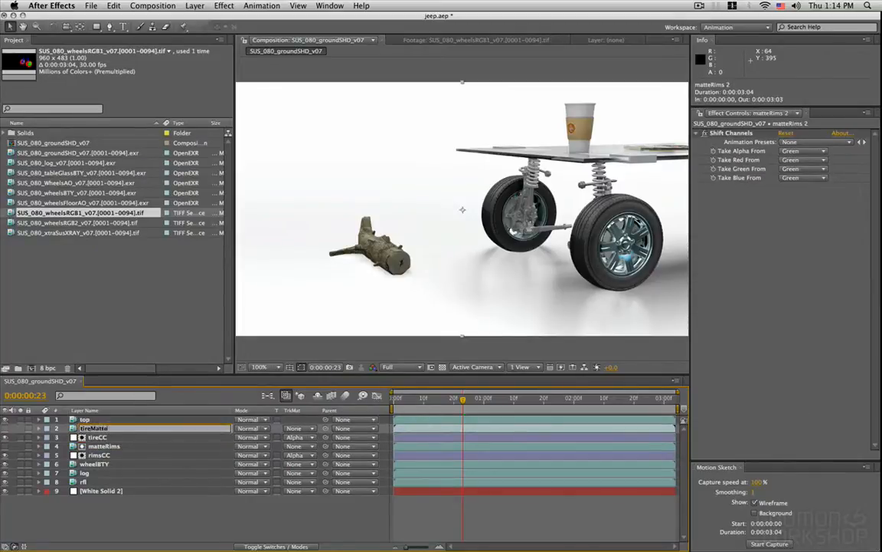
key("Return")
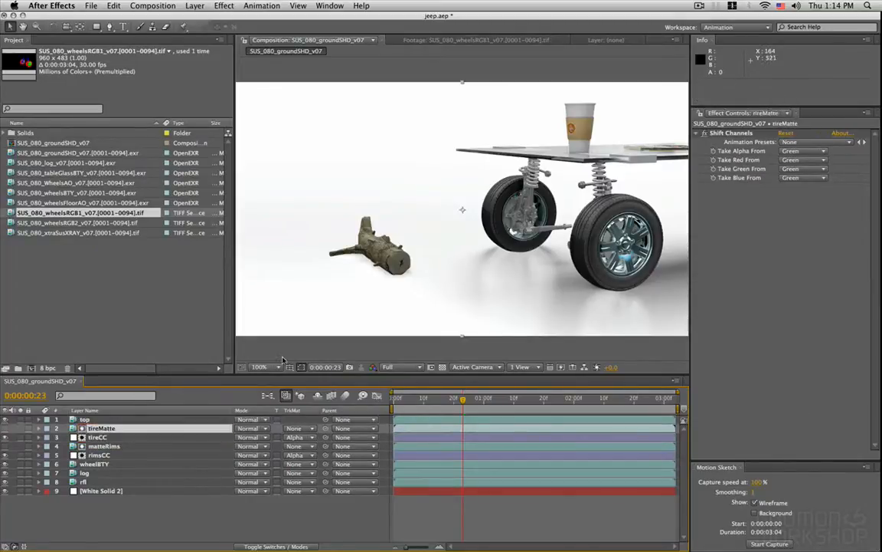
- Set the Shift Channels effect on tireMatte to take alpha from Red, checking the matte with the layer temporarily shown
left_click(5, 430)
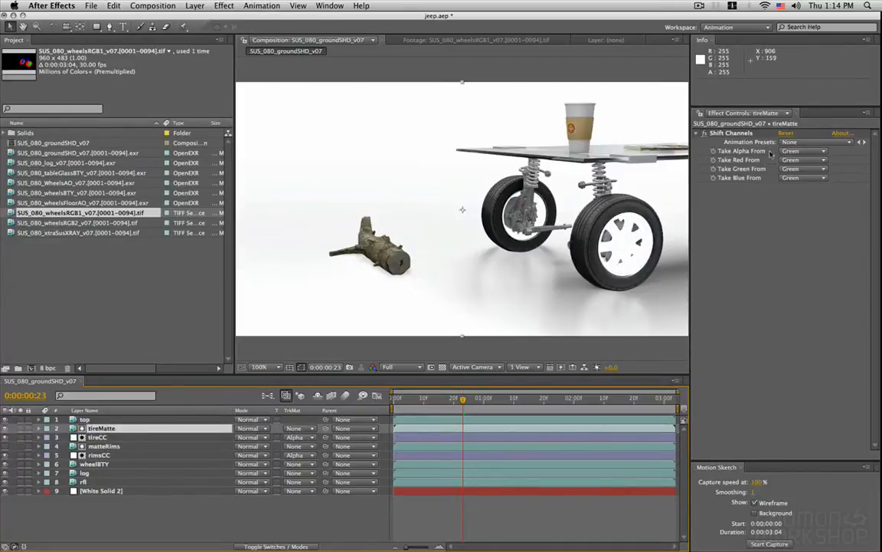
left_click(799, 151)
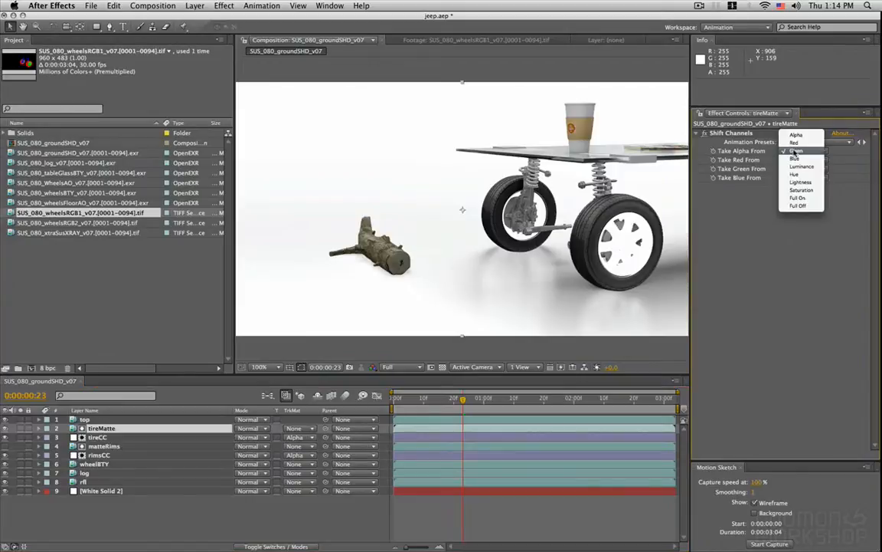
left_click(795, 151)
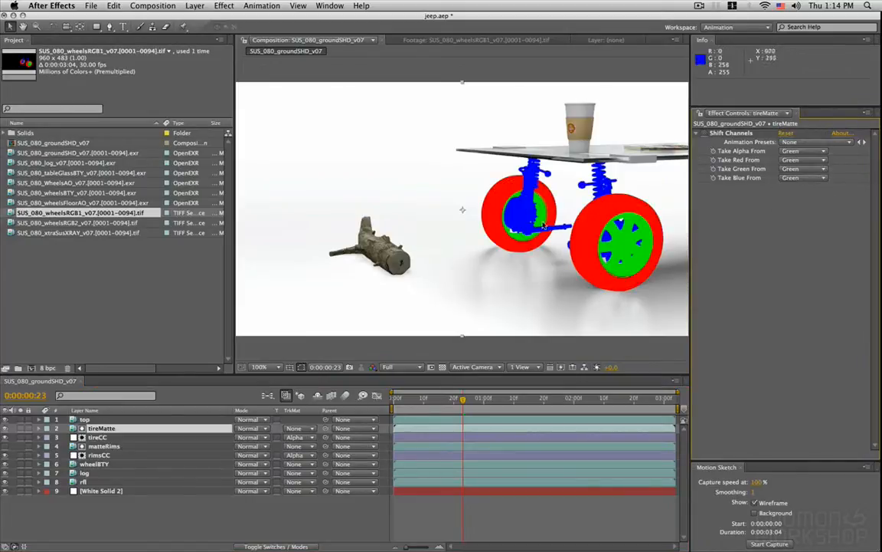
left_click(706, 134)
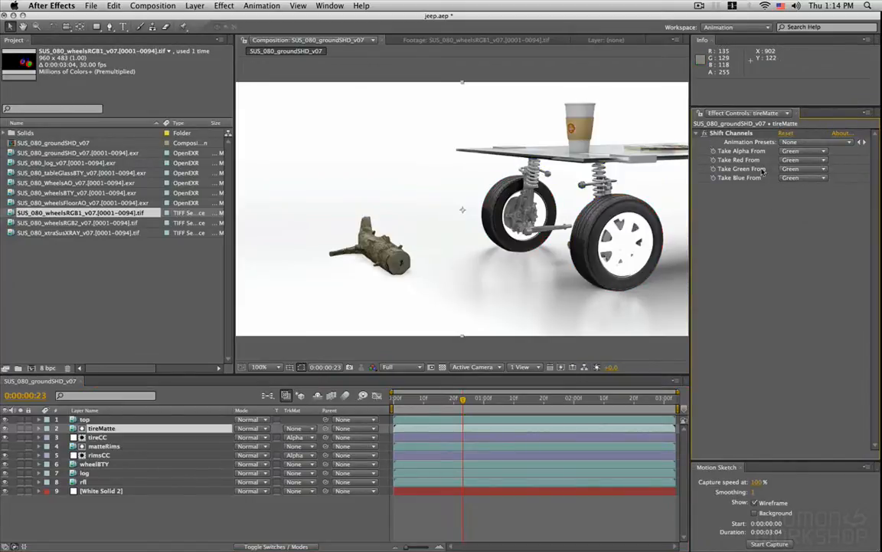
left_click(814, 151)
left_click(797, 142)
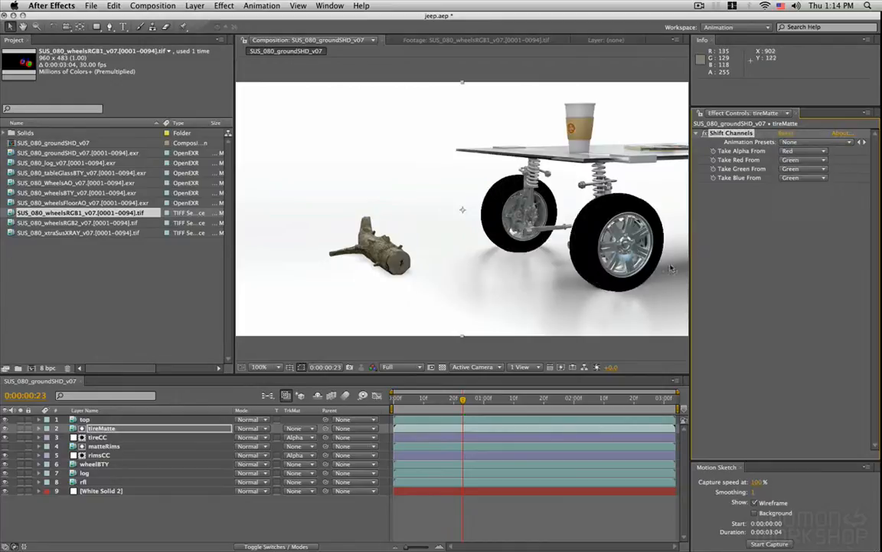
left_click(6, 428)
- Delete the Curves effect from tireCC and reset its Levels effect to the defaults
left_click(99, 437)
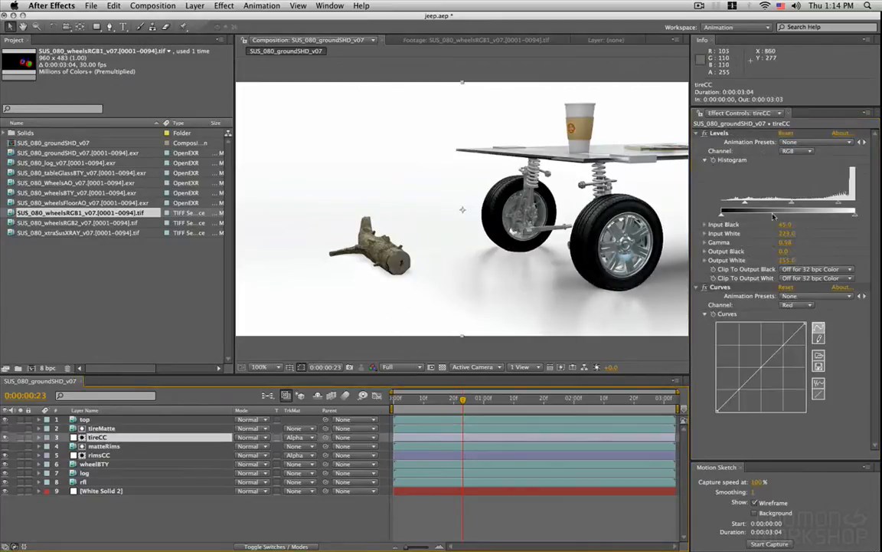
left_click(697, 134)
left_click(705, 143)
left_click(720, 142)
key("Delete")
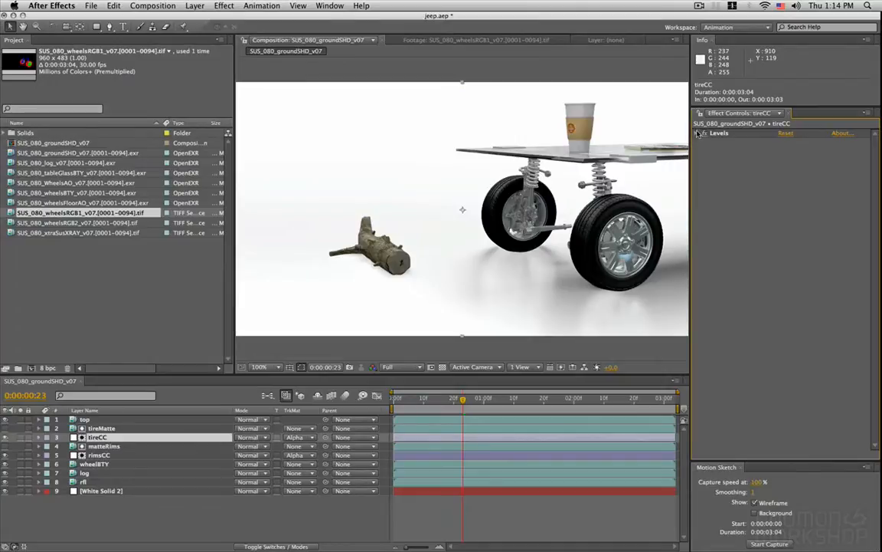
left_click(697, 133)
left_click(786, 133)
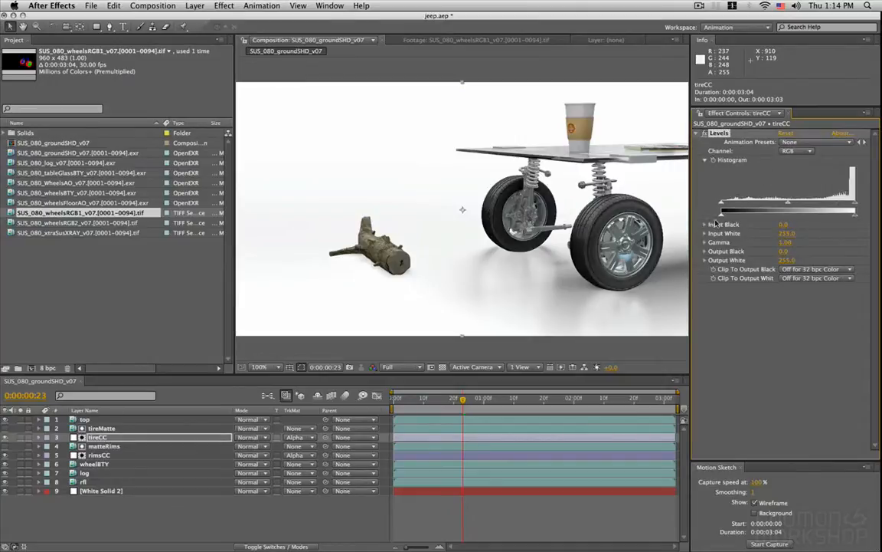
- Adjust Levels on tireCC to input black 15, input white 207 and gamma 0.81, comparing the tires with the effect off and on
left_click_drag(723, 207, 735, 206)
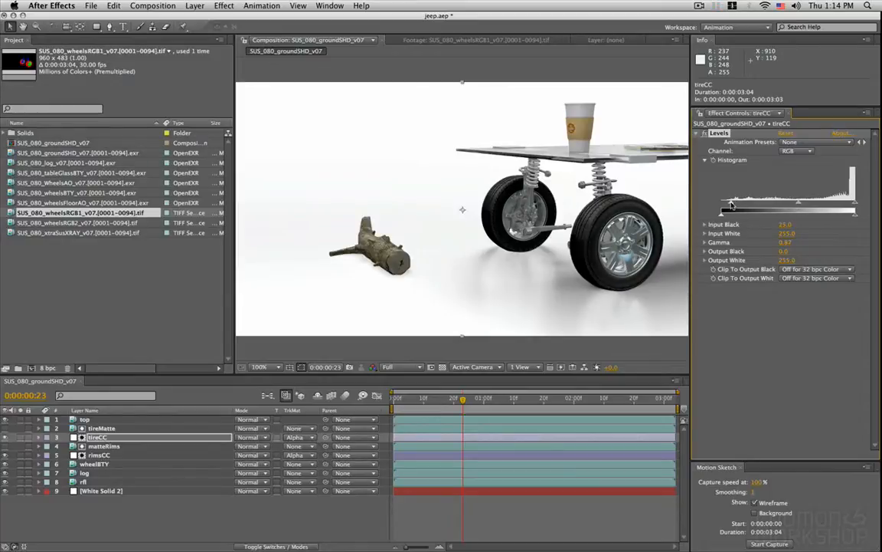
left_click(705, 135)
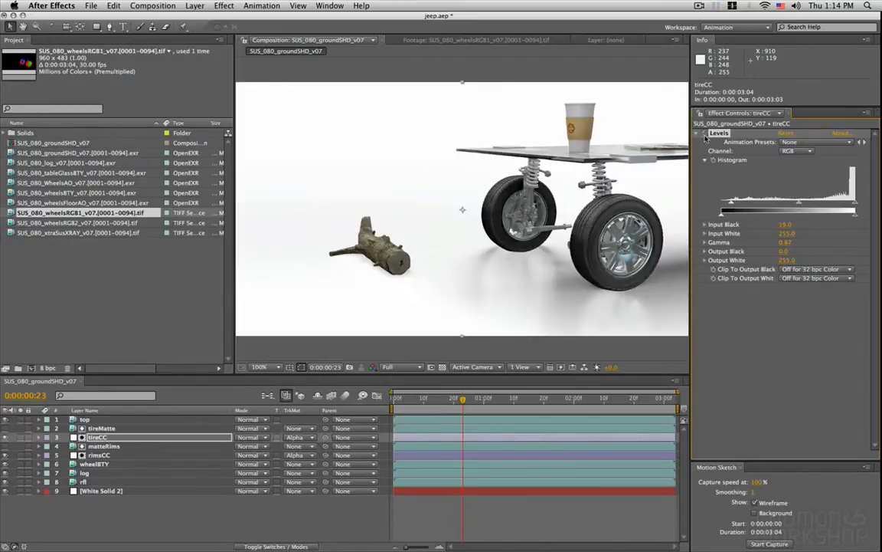
left_click(704, 135)
left_click(704, 135)
left_click(705, 135)
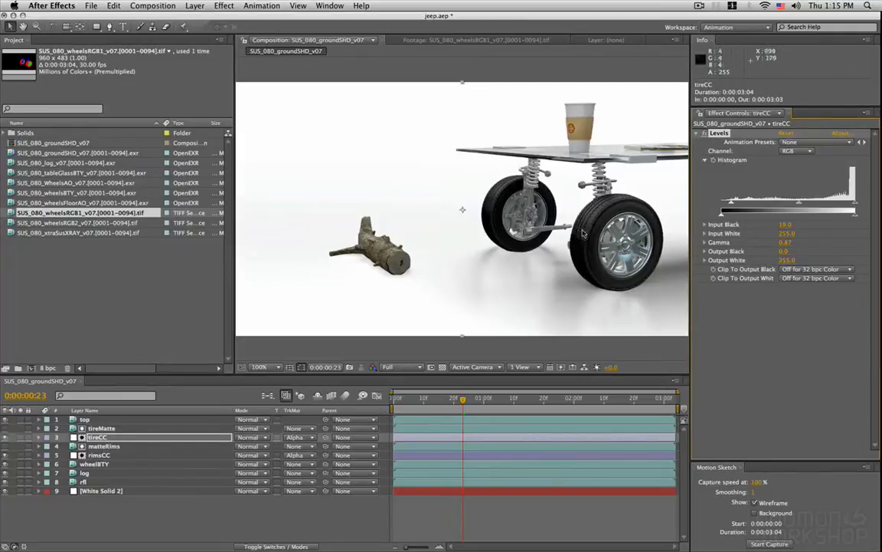
left_click_drag(856, 207, 789, 207)
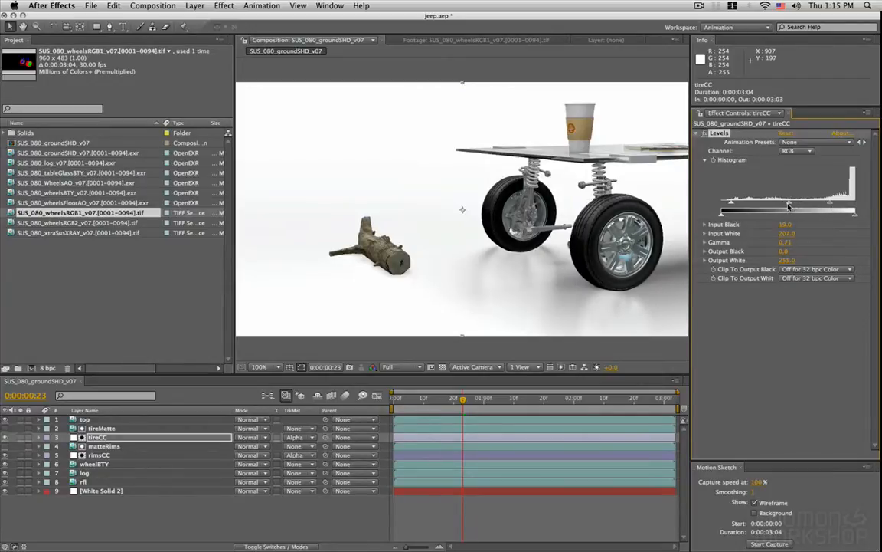
left_click_drag(731, 204, 731, 204)
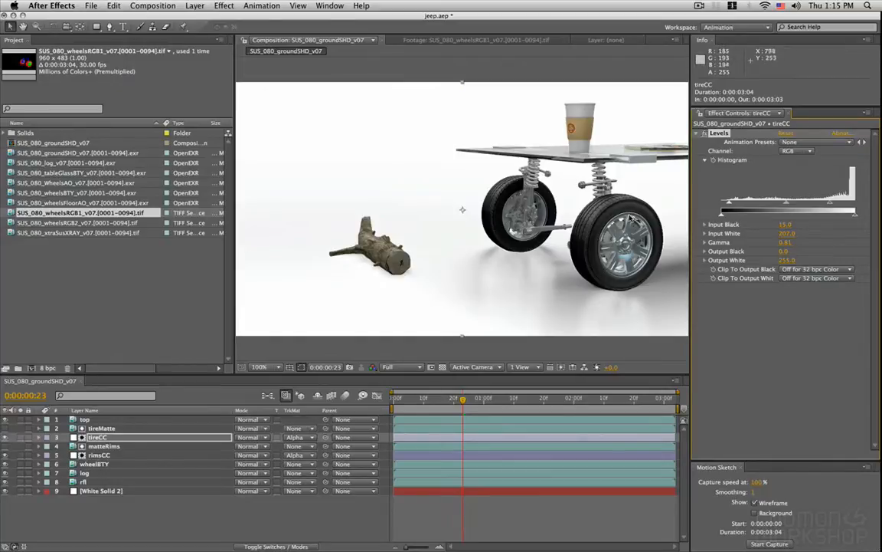
- Check the SUS_080_wheelsRGB2_v07 footage, add it to the composition directly above tireMatte and rename the layer brakesMatte
left_click(70, 222)
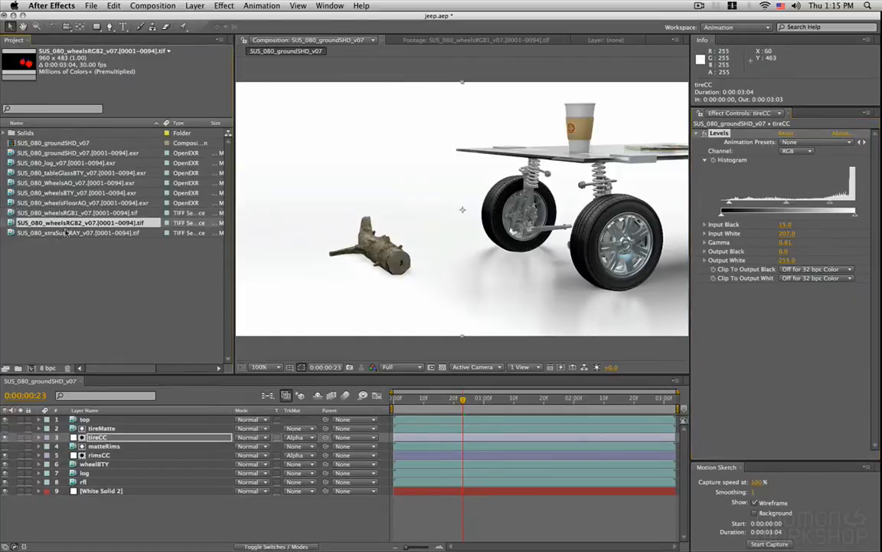
double_click(68, 223)
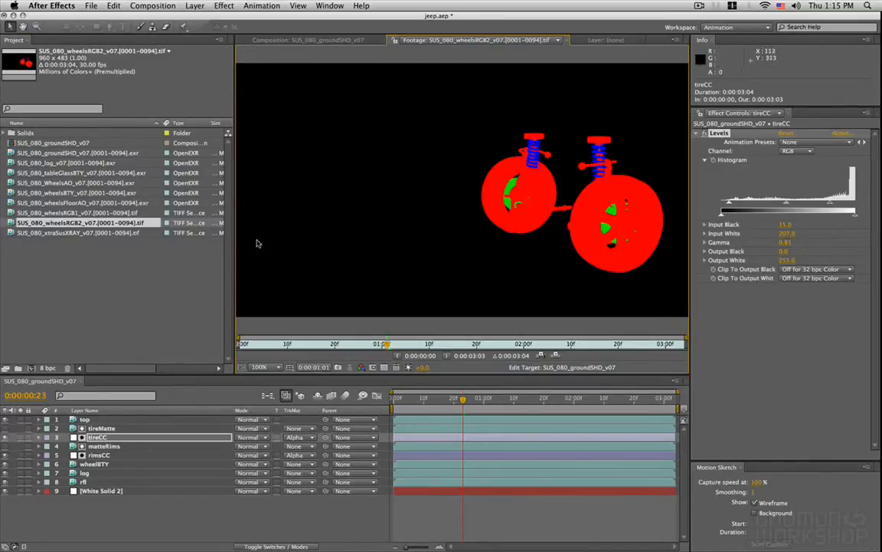
left_click_drag(68, 223, 128, 426)
key("Return")
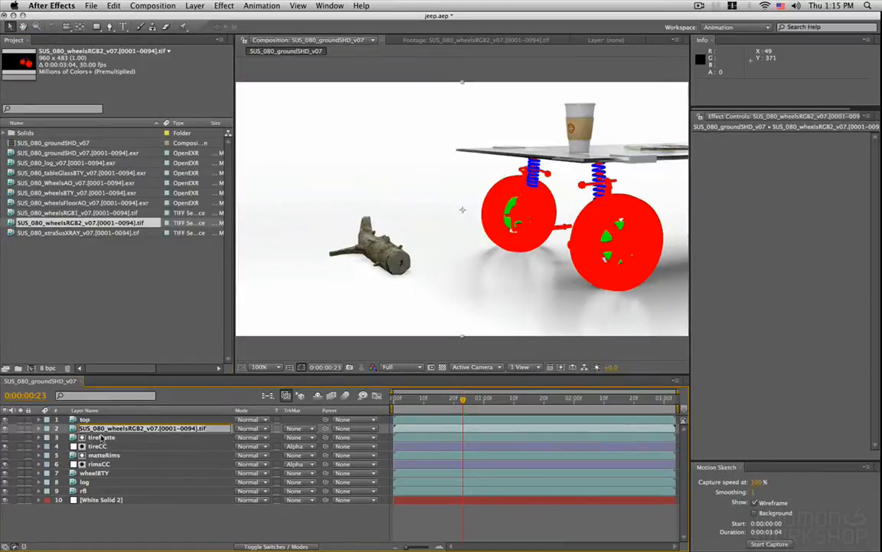
type("tire")
key("BackSpace")
key("BackSpace")
key("BackSpace")
key("BackSpace")
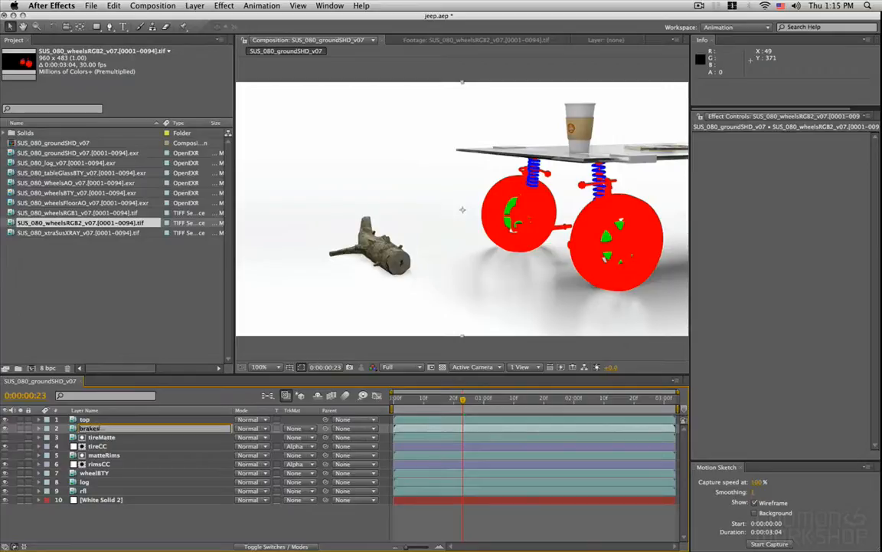
key("Return")
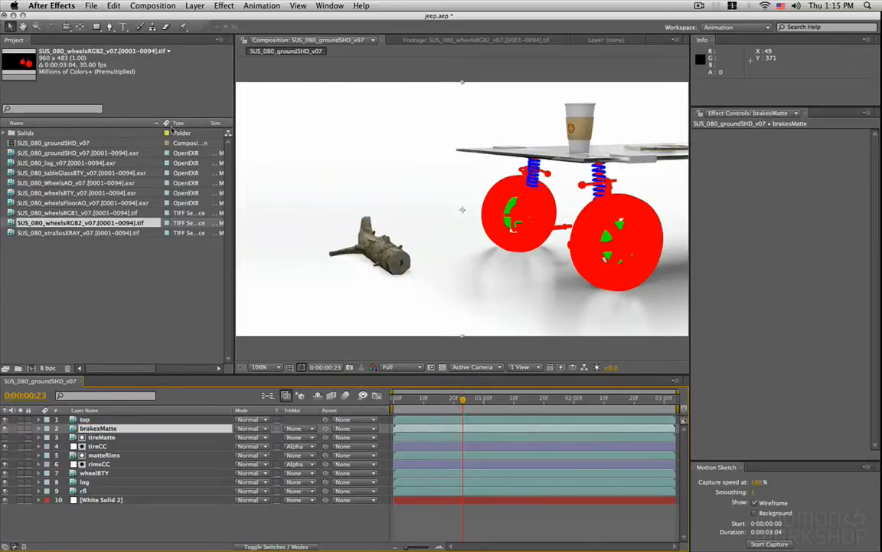
- Add a new adjustment layer directly below brakesMatte and use brakesMatte as its alpha track matte
left_click(195, 5)
mouse_move(200, 18)
left_click(357, 82)
left_click_drag(100, 419, 151, 455)
left_click(176, 436)
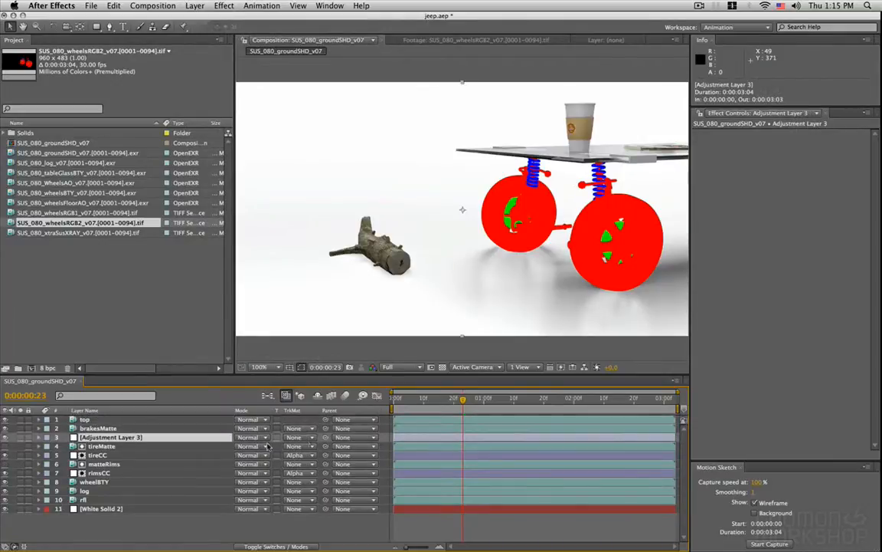
left_click(295, 436)
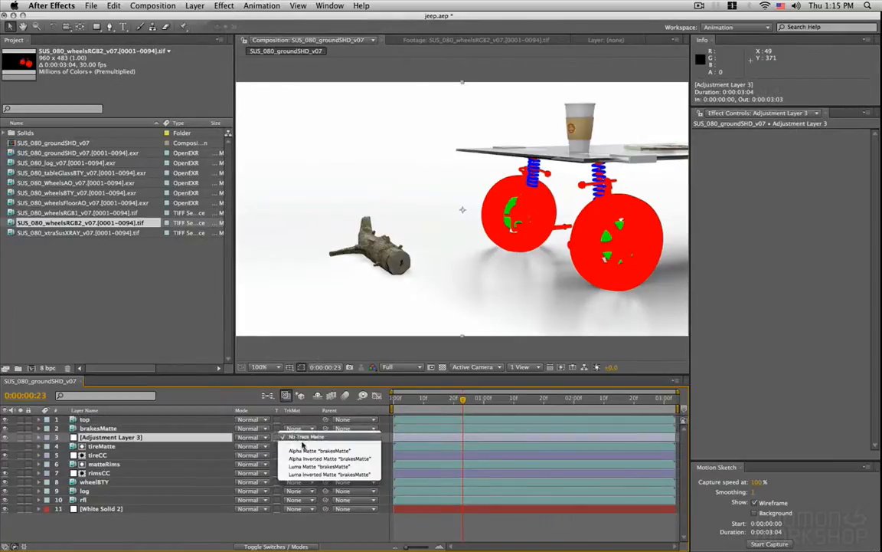
left_click(328, 451)
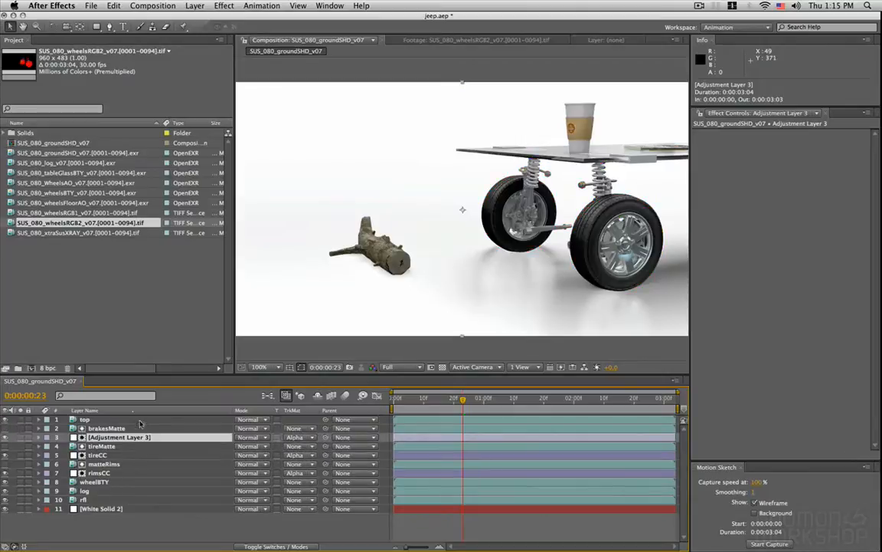
- Apply Shift Channels to brakesMatte and take its alpha from the Green channel
left_click(119, 429)
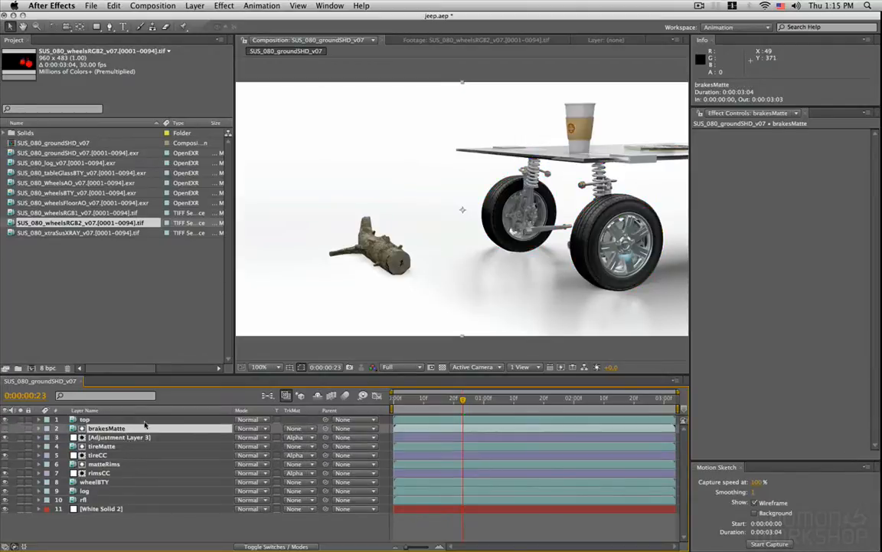
left_click(222, 6)
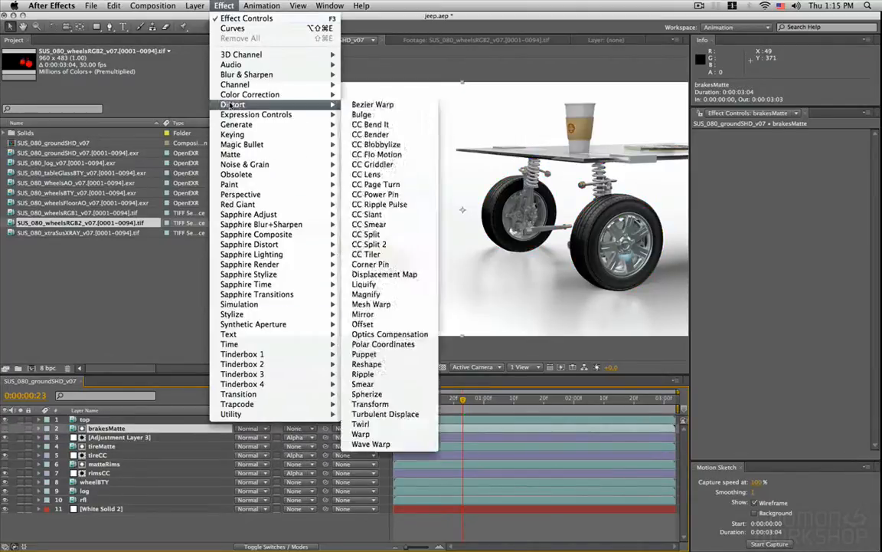
mouse_move(244, 86)
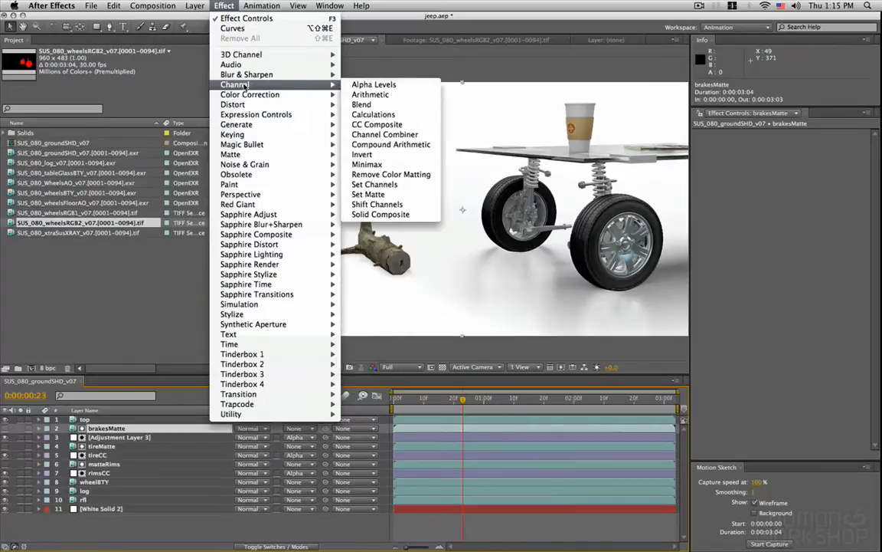
left_click(414, 205)
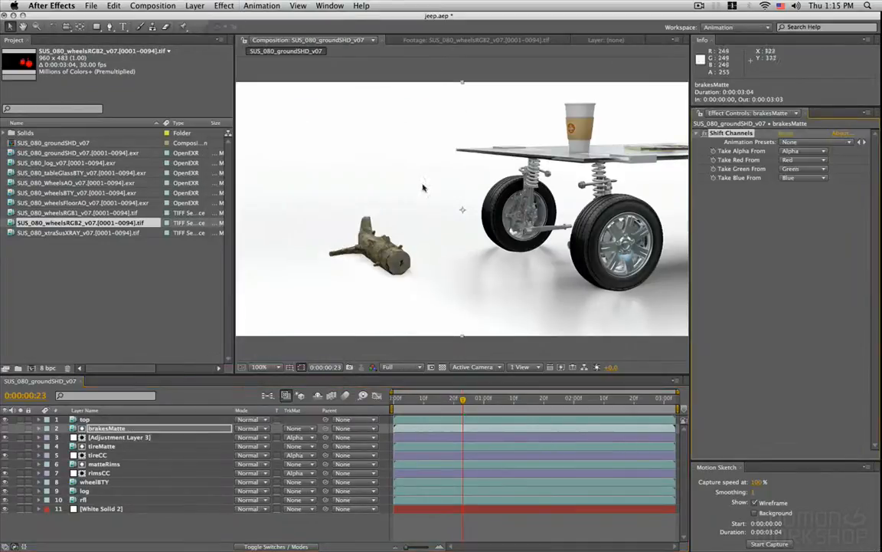
left_click(796, 151)
left_click(747, 172)
- Rename the new adjustment layer below brakesMatte as brakesCC
left_click(126, 437)
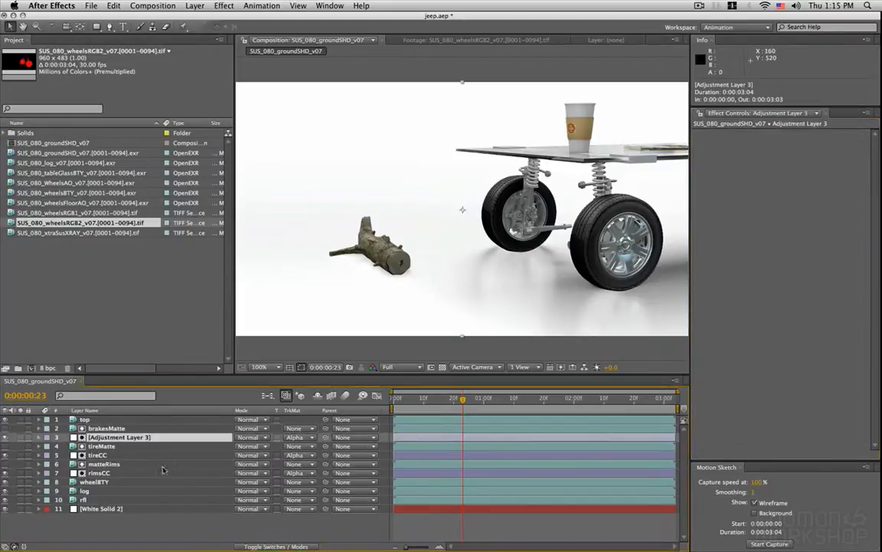
key("Return")
type("bre")
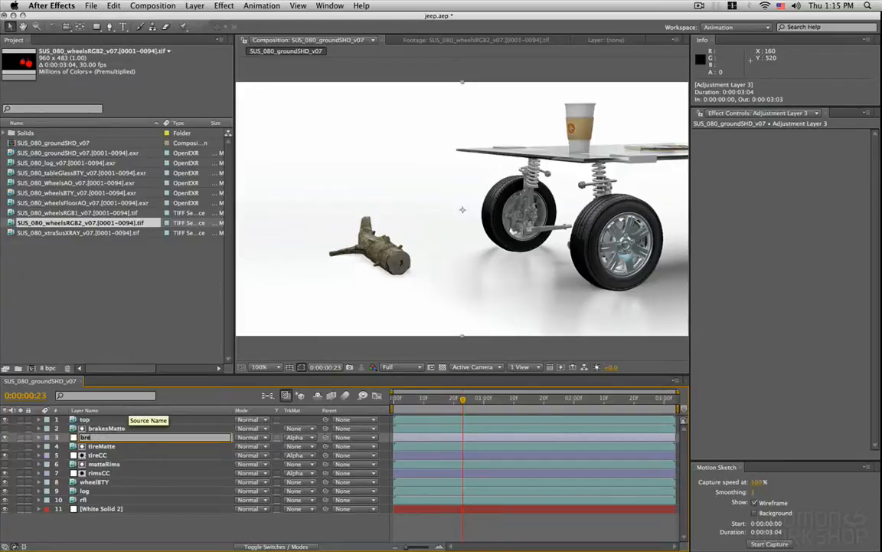
type("aksCC")
key("Return")
- Apply Levels to brakesCC with input black 63 and input white 238
left_click(224, 6)
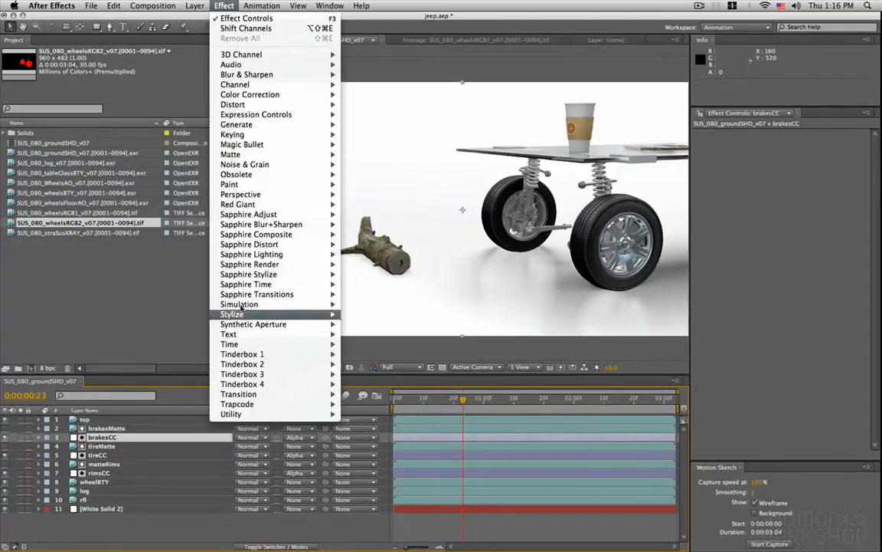
mouse_move(306, 95)
left_click(363, 304)
left_click_drag(837, 205, 829, 205)
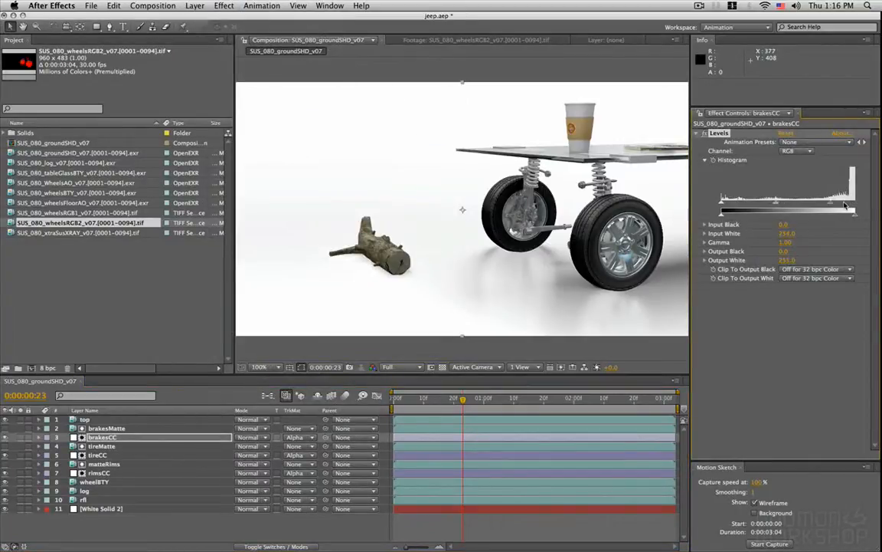
left_click_drag(723, 211, 755, 210)
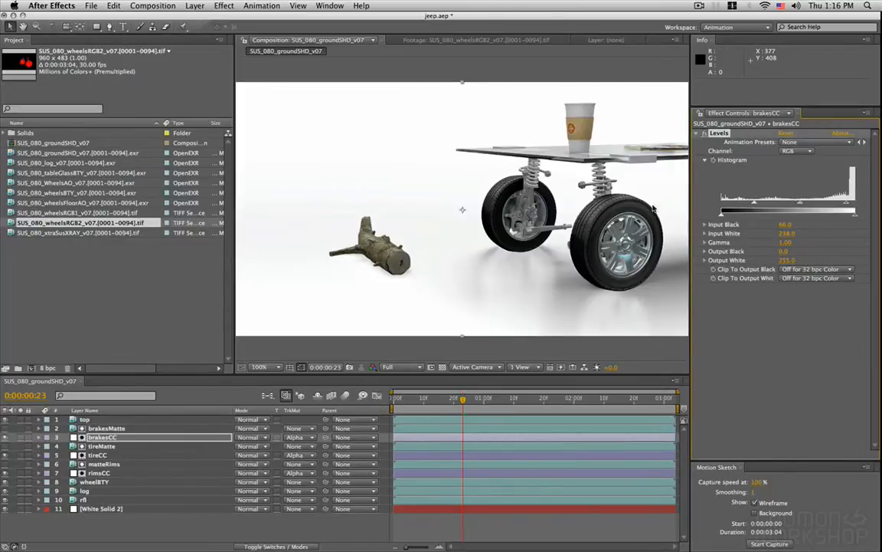
- Add Hue/Saturation to brakesCC with Colorize enabled, using hue 1°, saturation 61 and lightness -20 to tint the brakes red
left_click(224, 6)
mouse_move(265, 94)
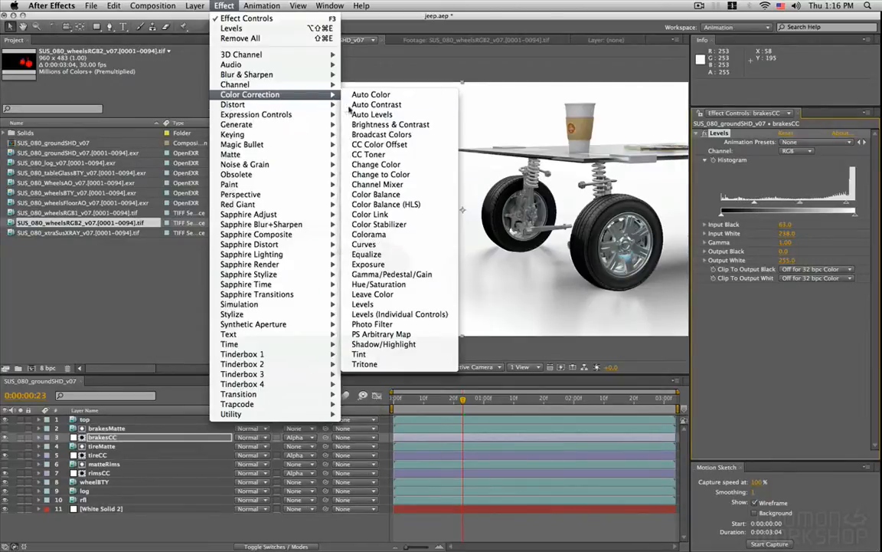
left_click(409, 284)
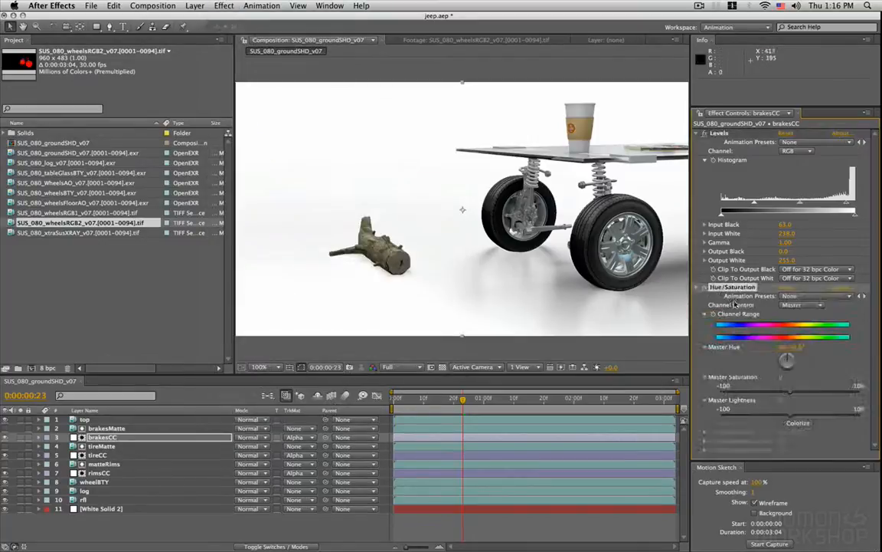
left_click(782, 423)
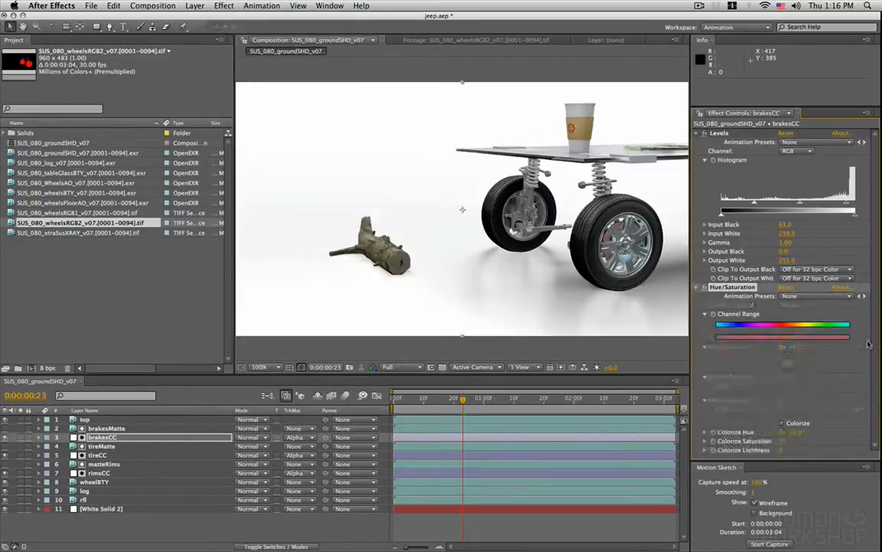
left_click_drag(787, 441, 802, 438)
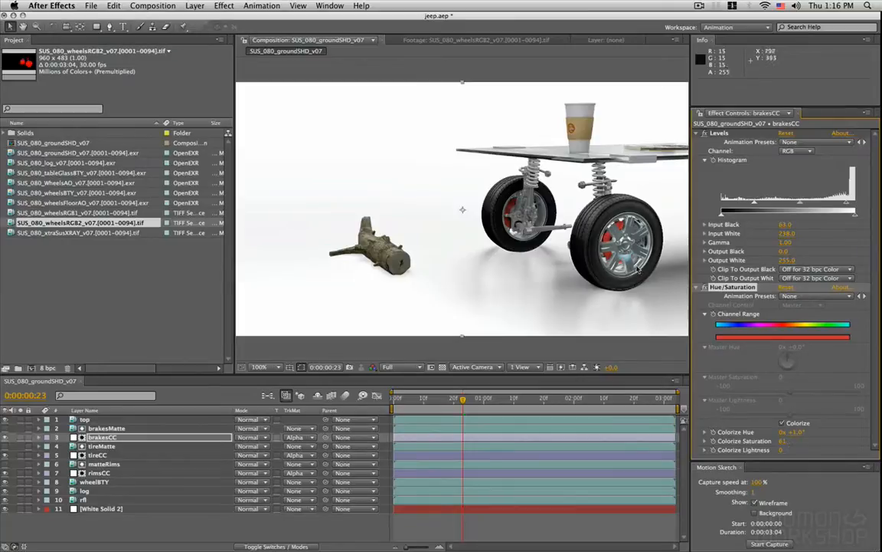
left_click_drag(780, 452, 775, 454)
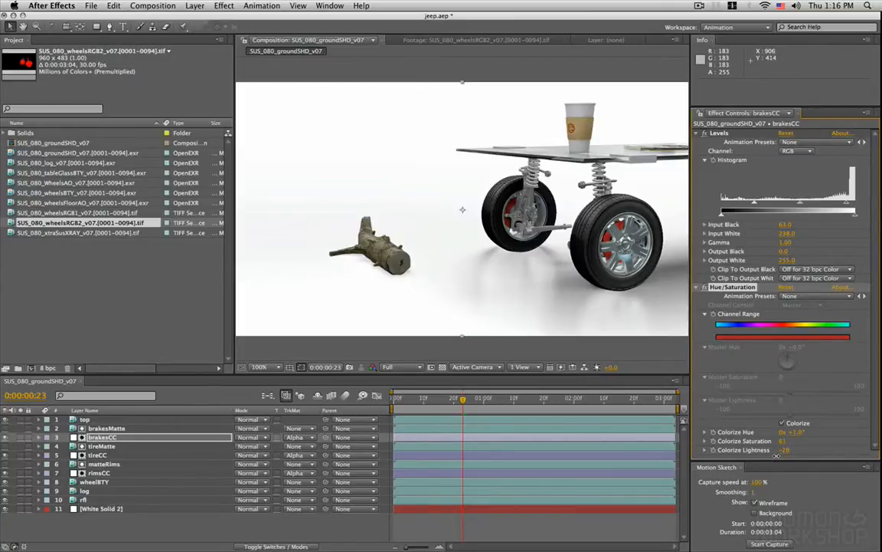
- Set the Colorize Saturation of brakesCC to 50 and view the wheelsRGB2 and wheelsRGB1 matte passes
left_click_drag(790, 446, 773, 443)
double_click(79, 222)
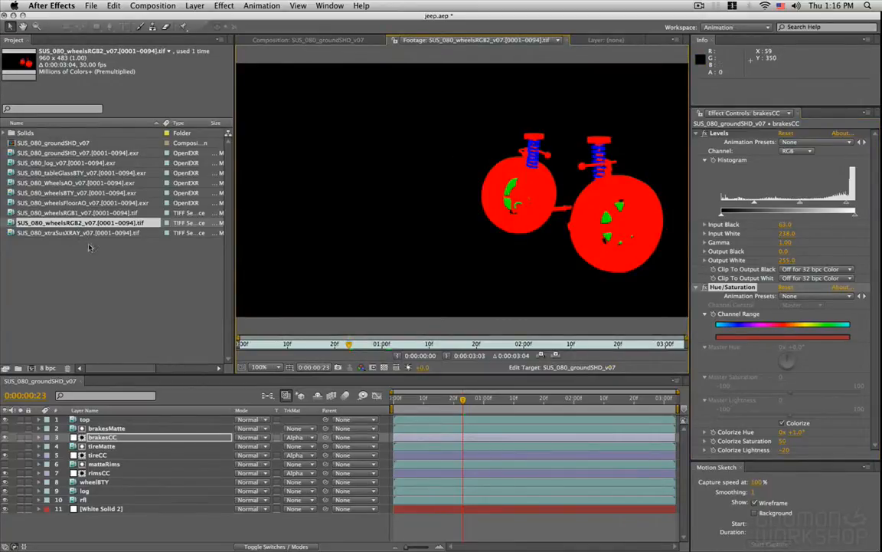
double_click(105, 213)
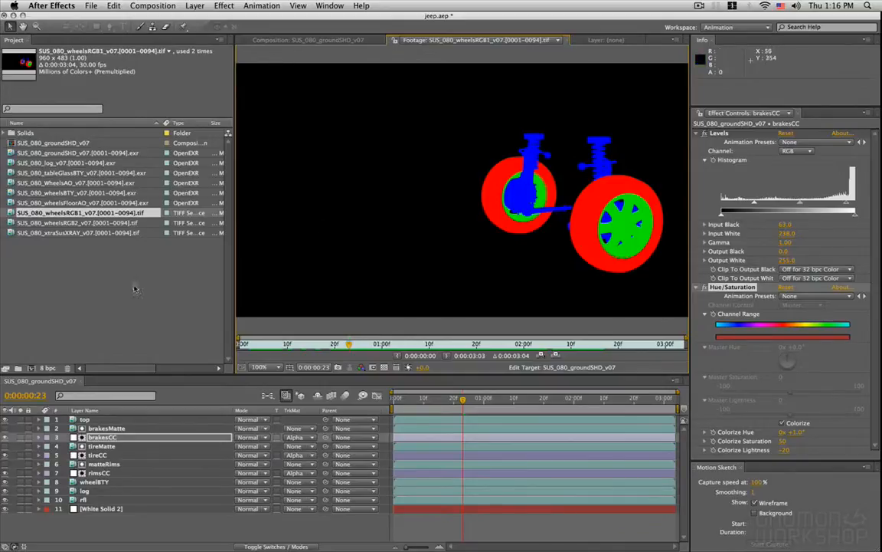
- Add the SUS_080_wheelsRGB1_v07 footage to the composition below the top layer and rename the new layer suspensionMatte
left_click_drag(92, 215, 131, 423)
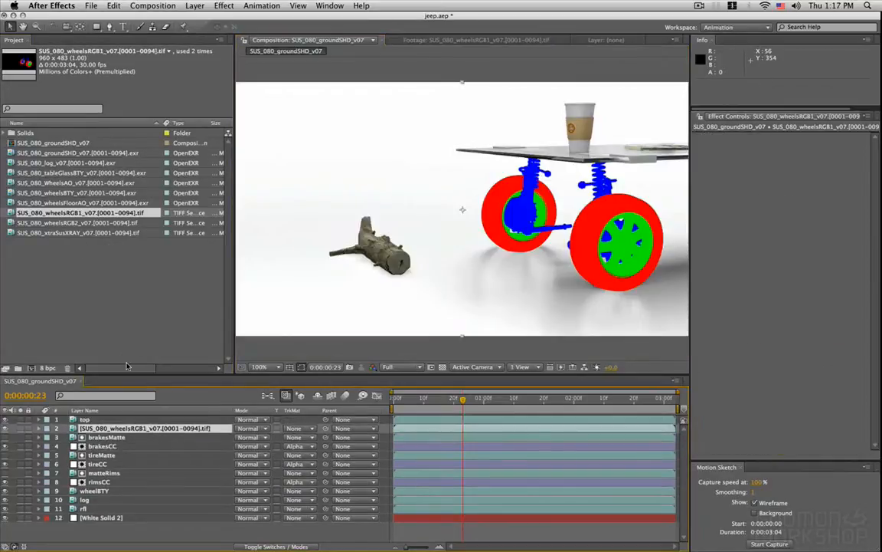
key("Return")
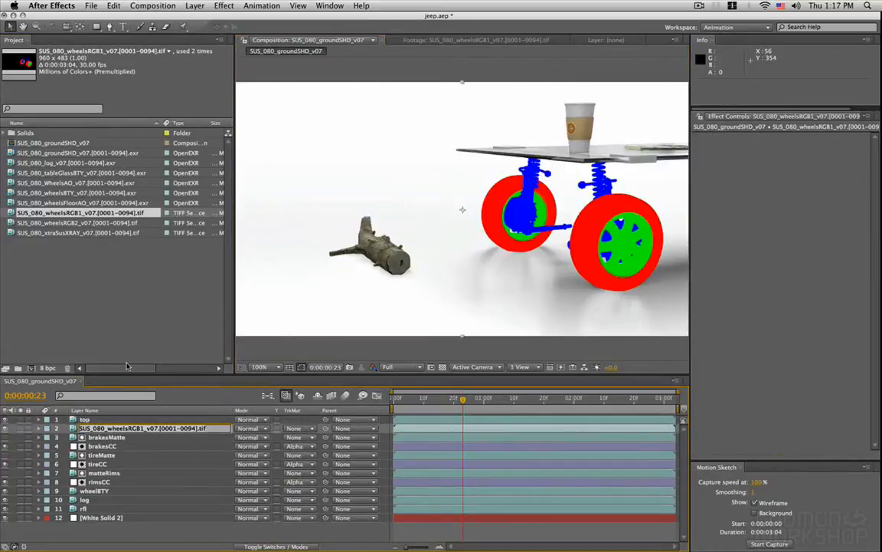
type("tire")
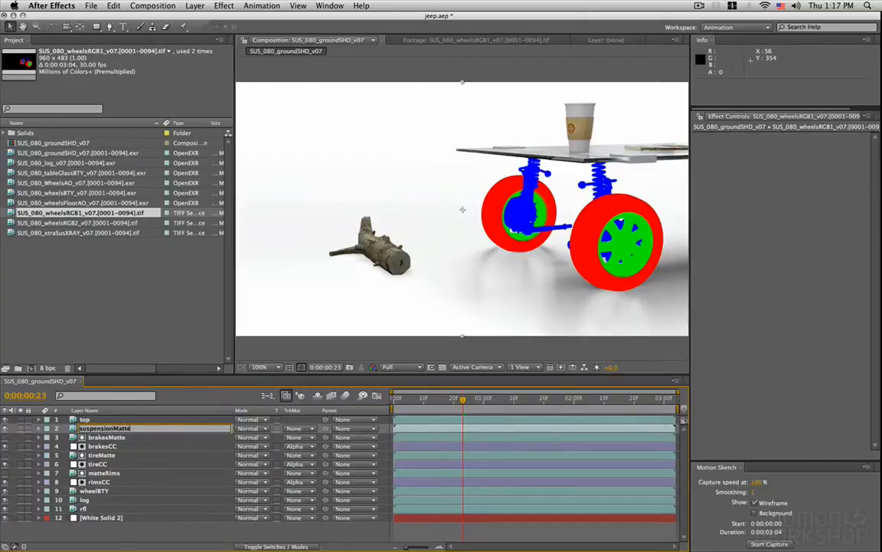
key("Return")
- Apply Shift Channels to suspensionMatte and take its alpha from the Blue channel
left_click(223, 6)
mouse_move(249, 84)
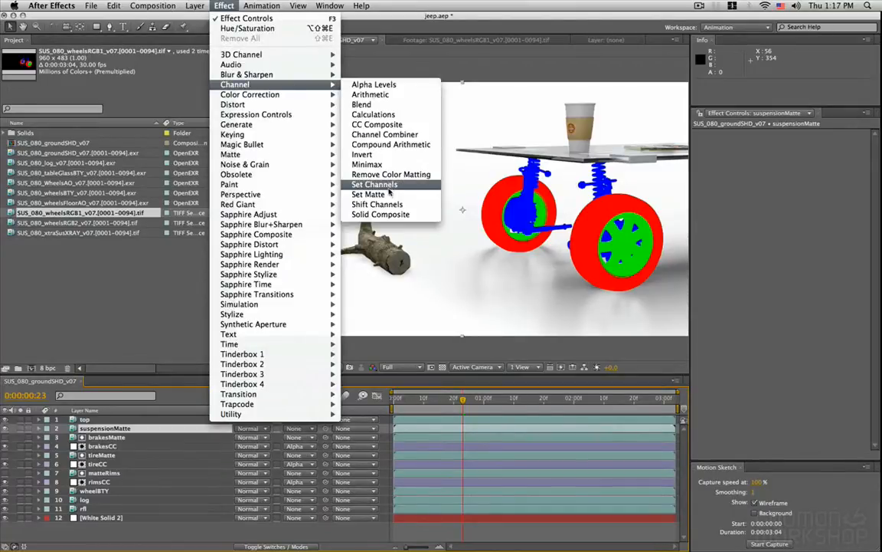
left_click(352, 182)
left_click(802, 151)
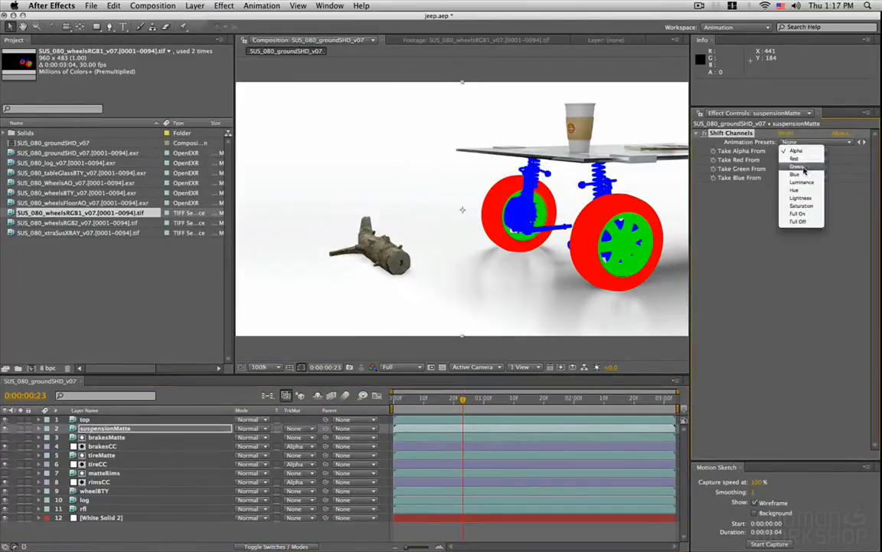
left_click(816, 175)
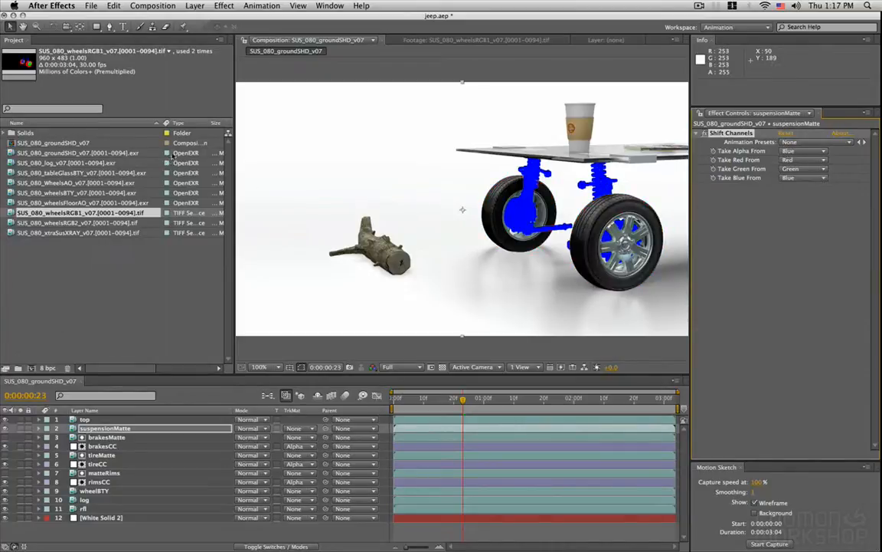
- Add an adjustment layer named SuspensionCC directly below suspensionMatte and set its track matte to Alpha
left_click(190, 5)
mouse_move(200, 22)
left_click(332, 80)
left_click_drag(109, 421, 115, 441)
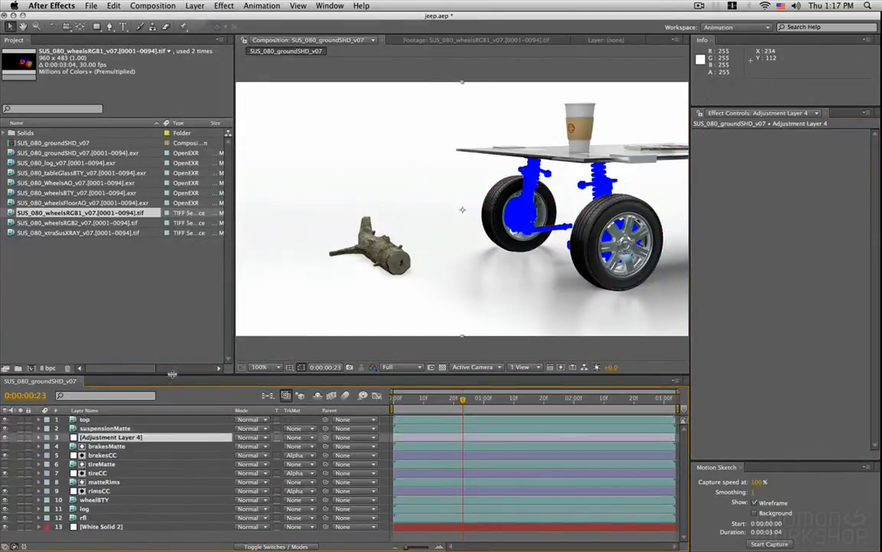
key("Return")
type("Sd")
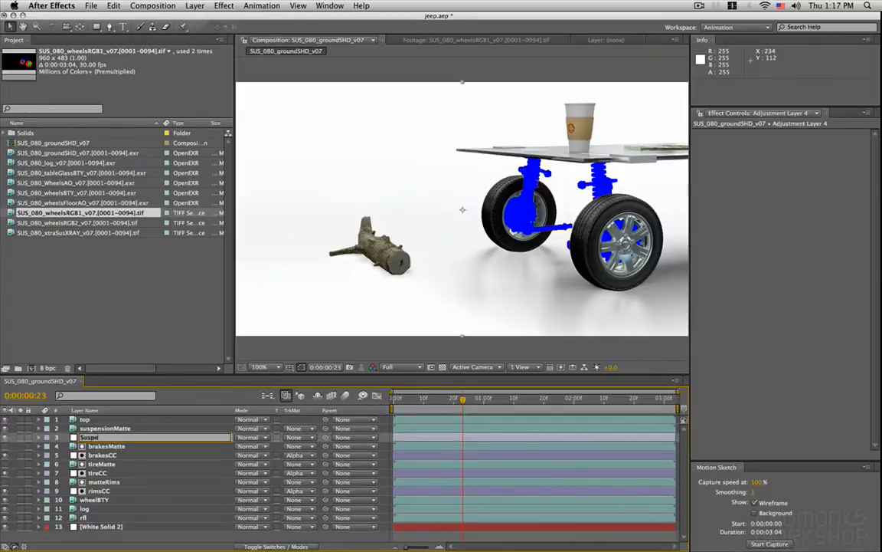
type("spensionCC")
key("Return")
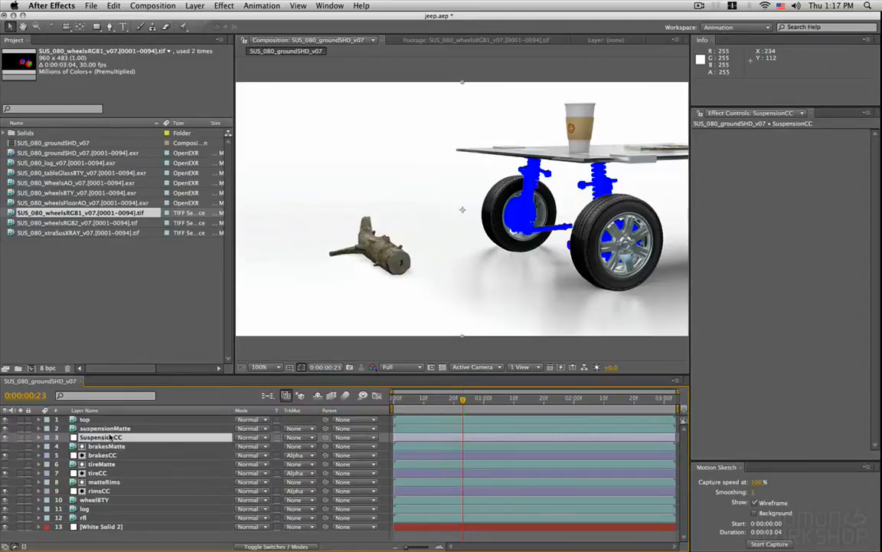
left_click(283, 442)
left_click(380, 446)
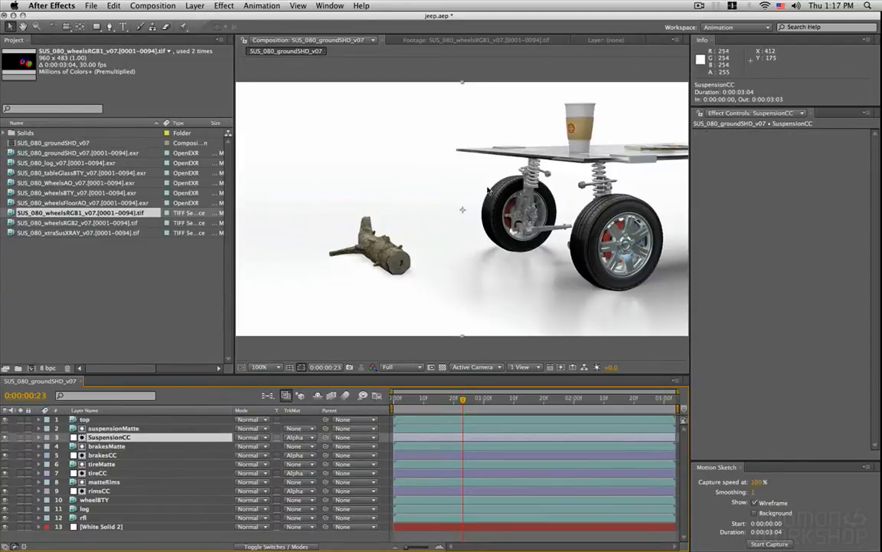
- Apply Levels to SuspensionCC with input black 31, input white 243 and gamma 0.86
left_click(224, 5)
mouse_move(249, 124)
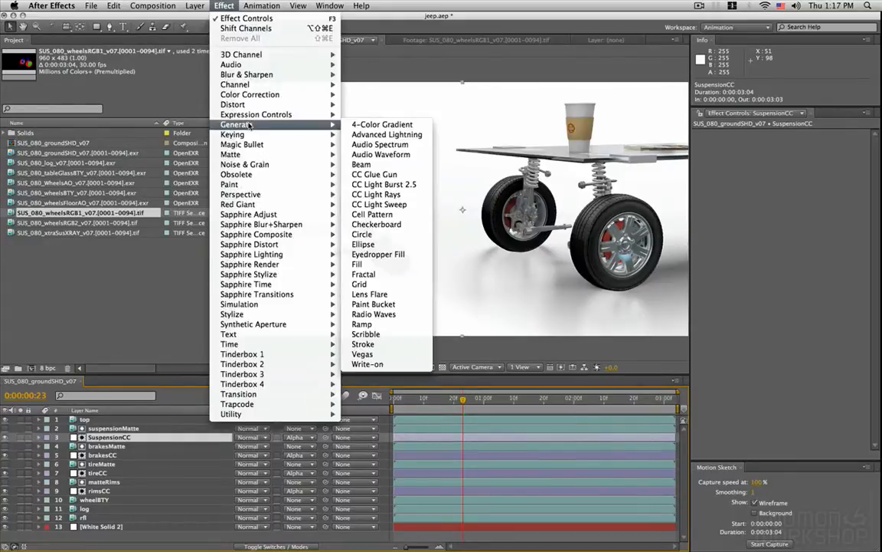
mouse_move(232, 93)
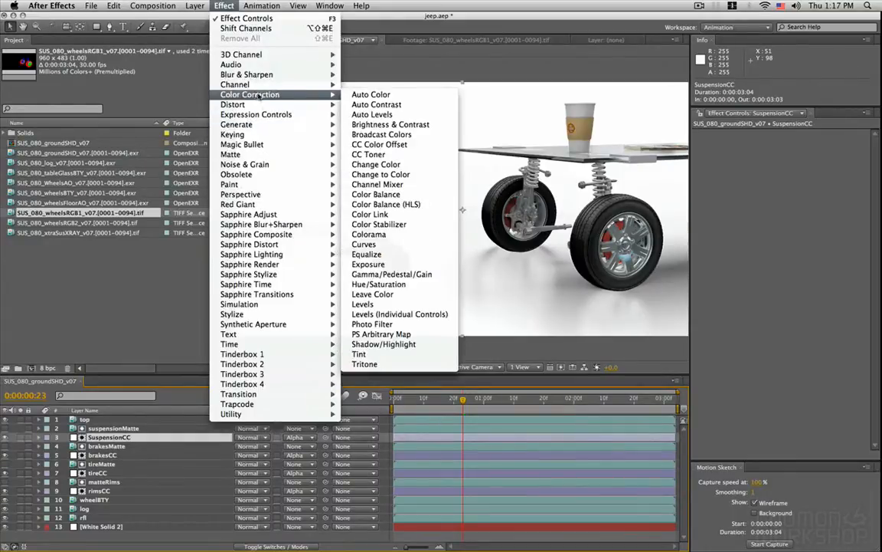
left_click(404, 305)
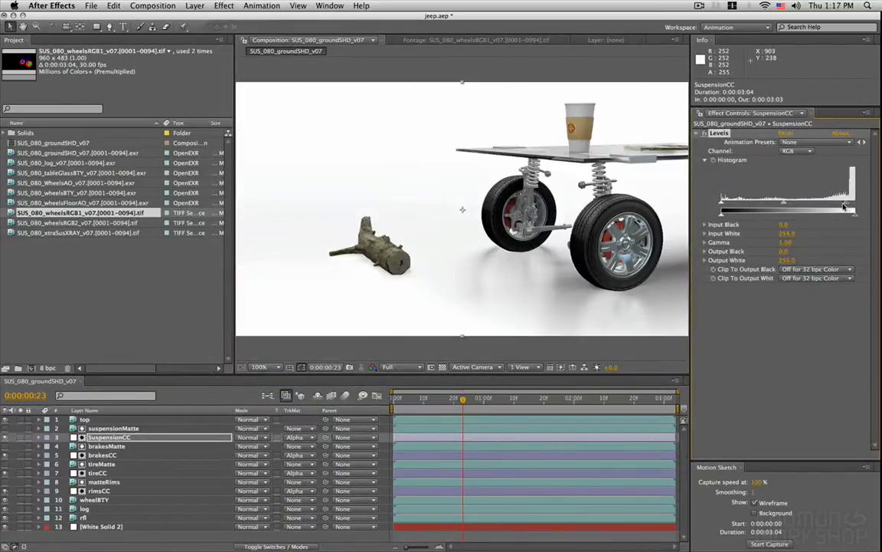
left_click_drag(859, 207, 850, 208)
left_click_drag(723, 206, 735, 209)
left_click_drag(799, 207, 799, 205)
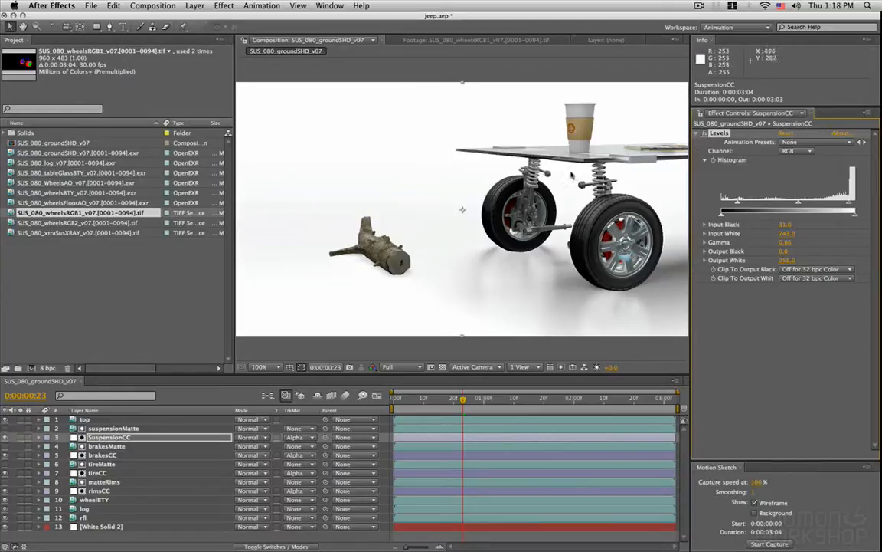
- Add Curves to SuspensionCC and pull the Red channel's midpoint slightly down to cool the suspension's colour
left_click(230, 7)
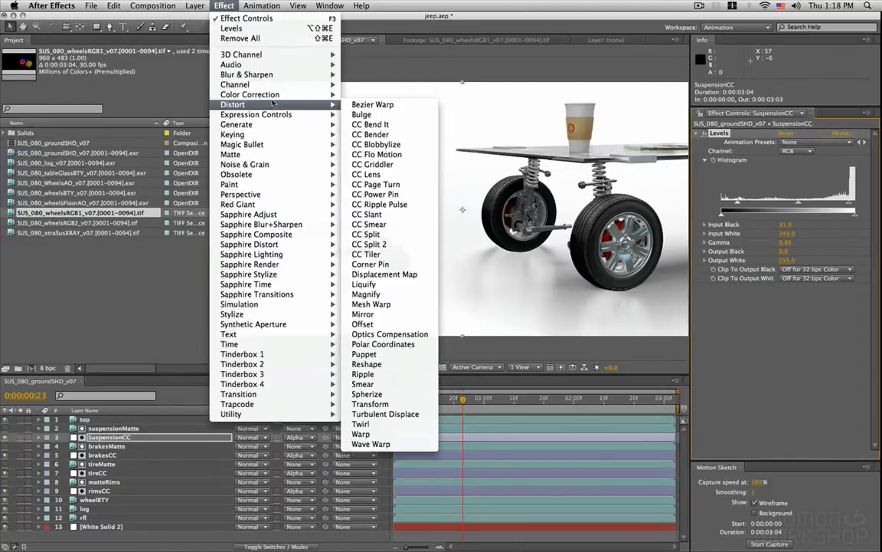
mouse_move(291, 95)
left_click(364, 244)
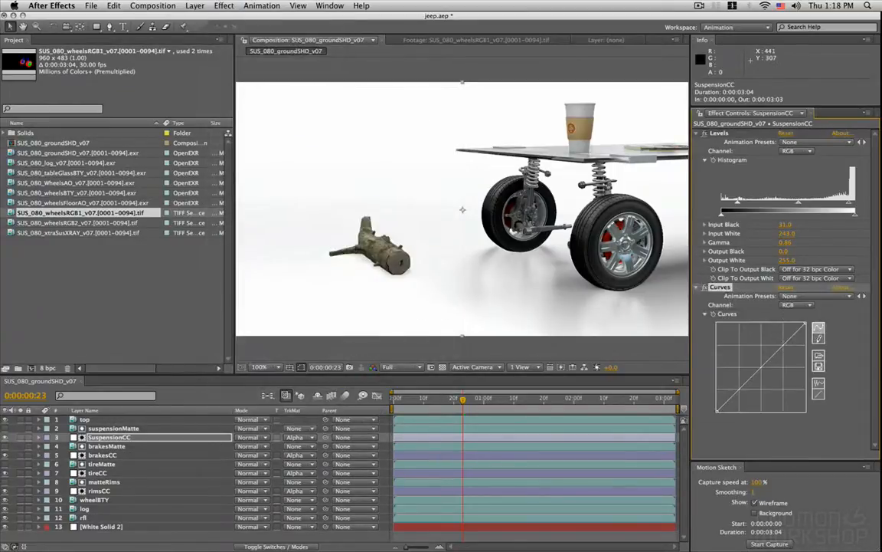
left_click(796, 304)
left_click(797, 314)
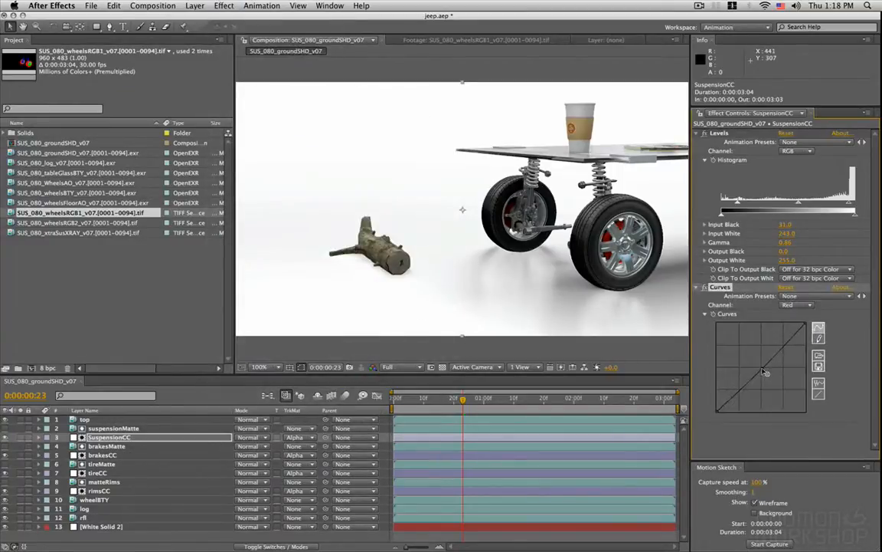
left_click_drag(763, 369, 765, 372)
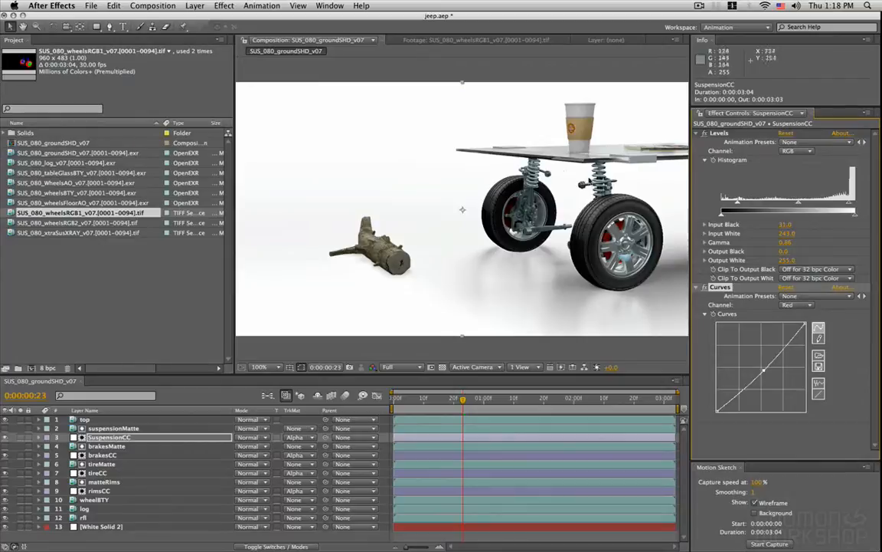
left_click_drag(764, 370, 762, 368)
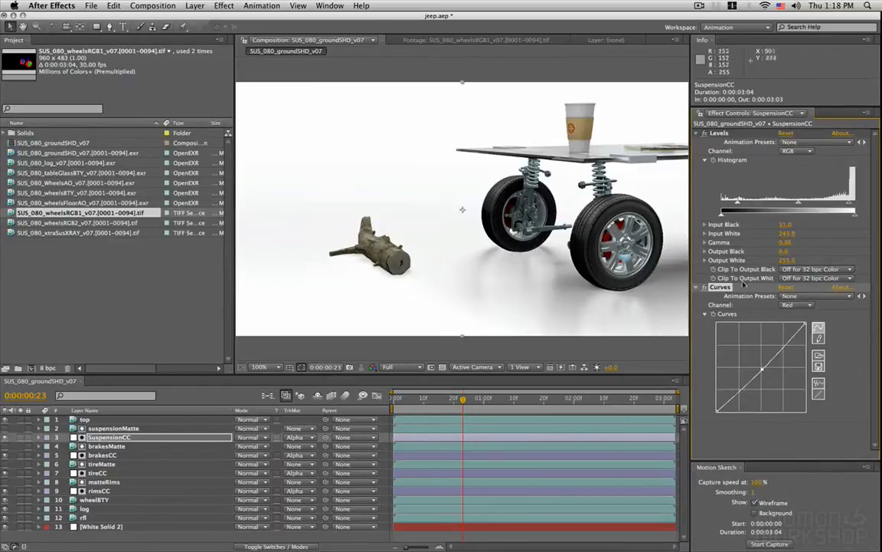
- Toggle the visibility of SuspensionCC to compare the suspension with and without the colour correction
left_click(6, 438)
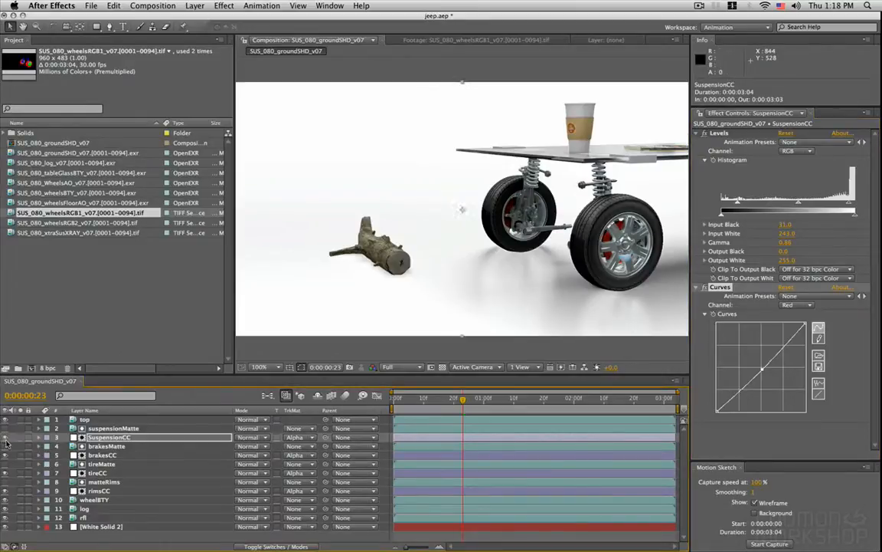
left_click(5, 437)
key("F2")
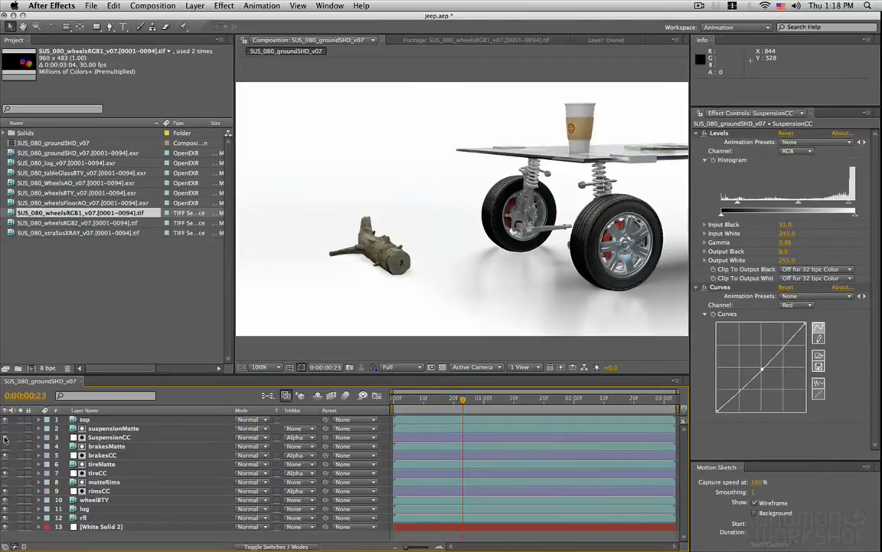
left_click(5, 437)
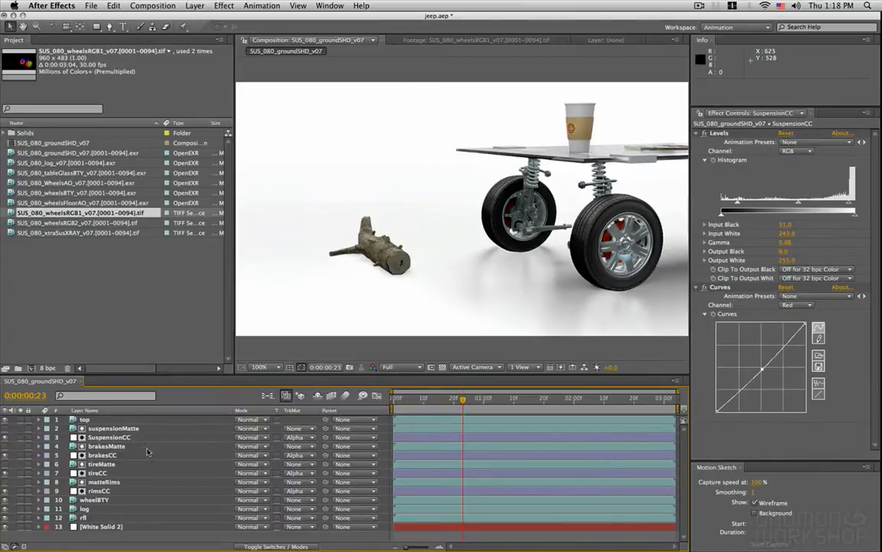
- Apply Levels to the top layer with input black 10 and input white 249
left_click(87, 420)
left_click(223, 6)
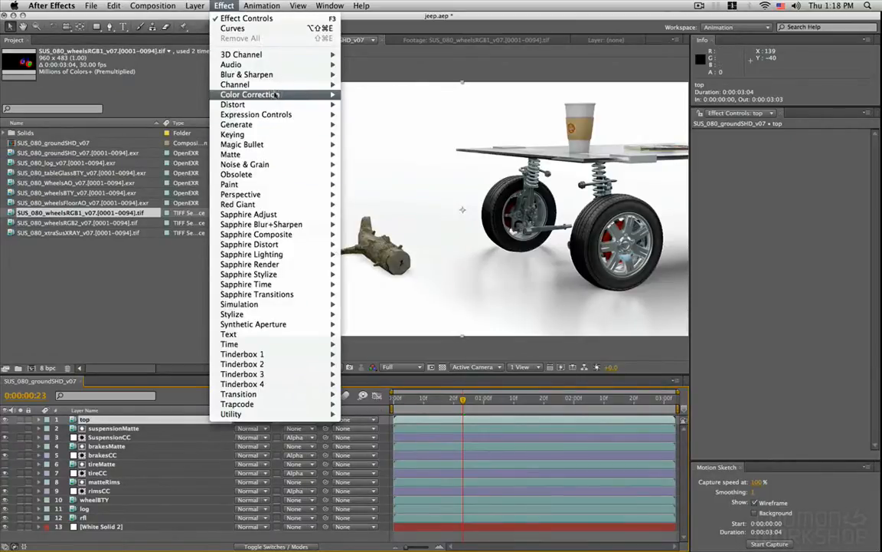
mouse_move(241, 95)
left_click(368, 303)
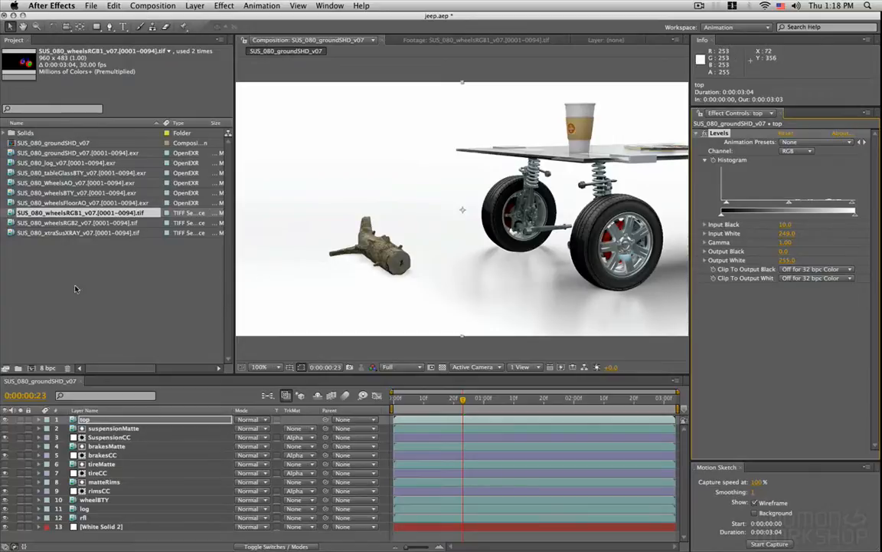
- Set the project's colour depth to 32 bits per channel (float)
left_click(47, 368)
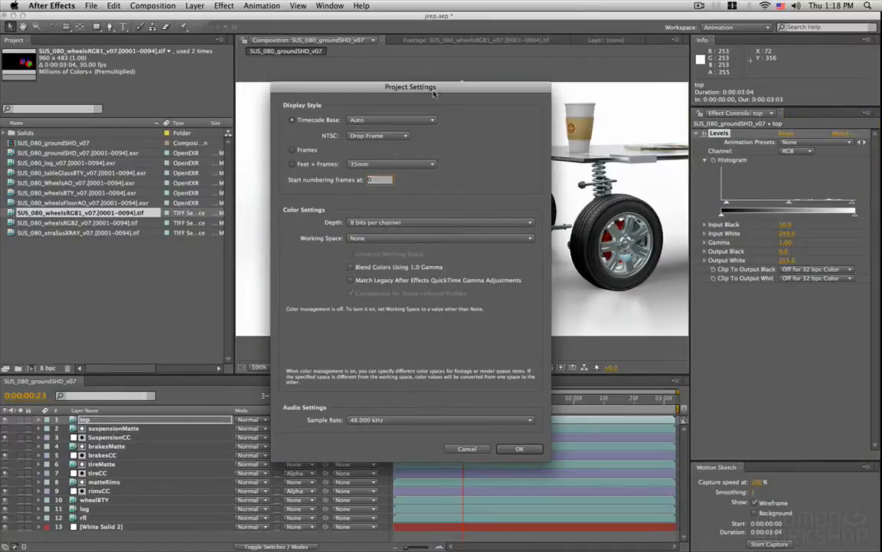
left_click_drag(393, 86, 259, 71)
left_click(242, 191)
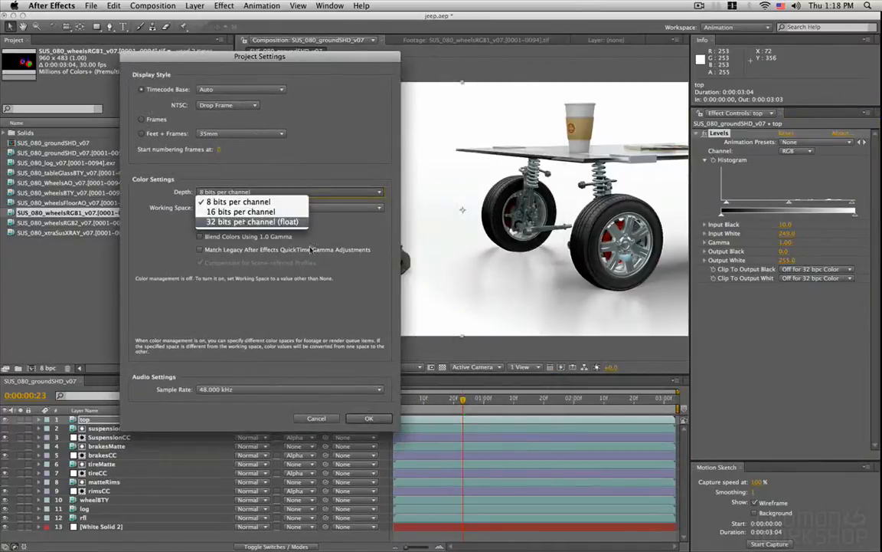
left_click(252, 221)
left_click(366, 418)
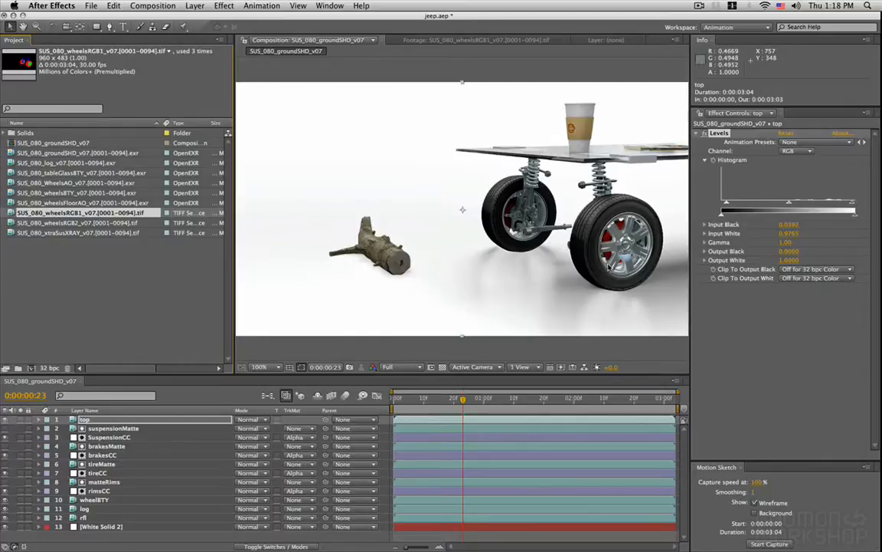
- Switch the project's colour depth to 8 bits per channel and back to 32 bits per channel (float) for comparison
left_click(50, 367)
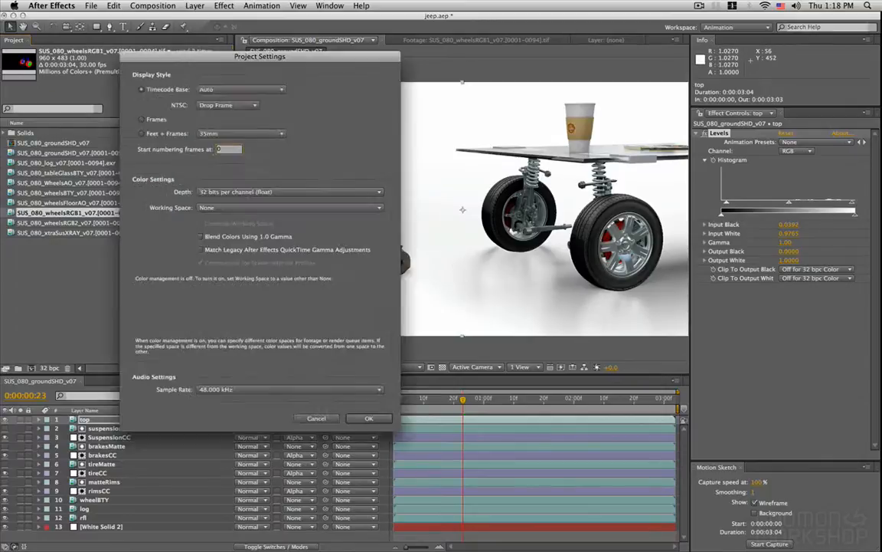
left_click(276, 191)
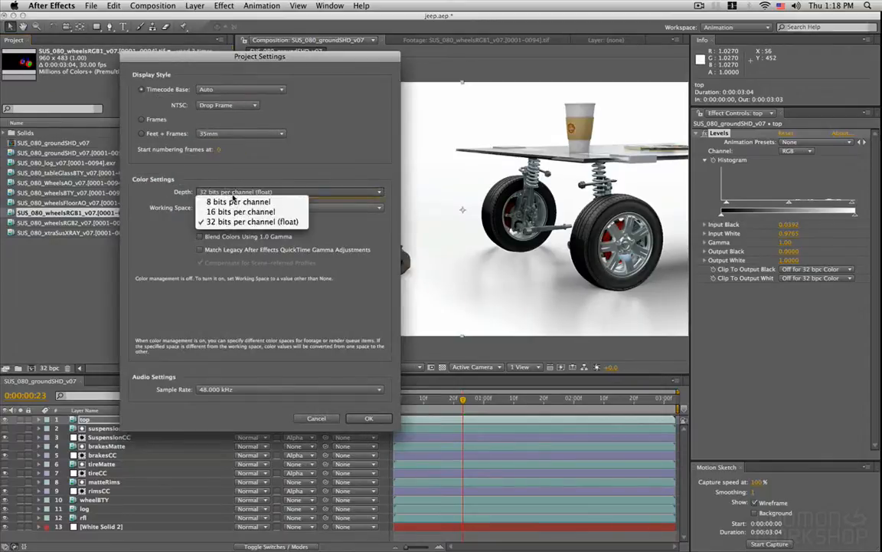
left_click(277, 201)
key("Return")
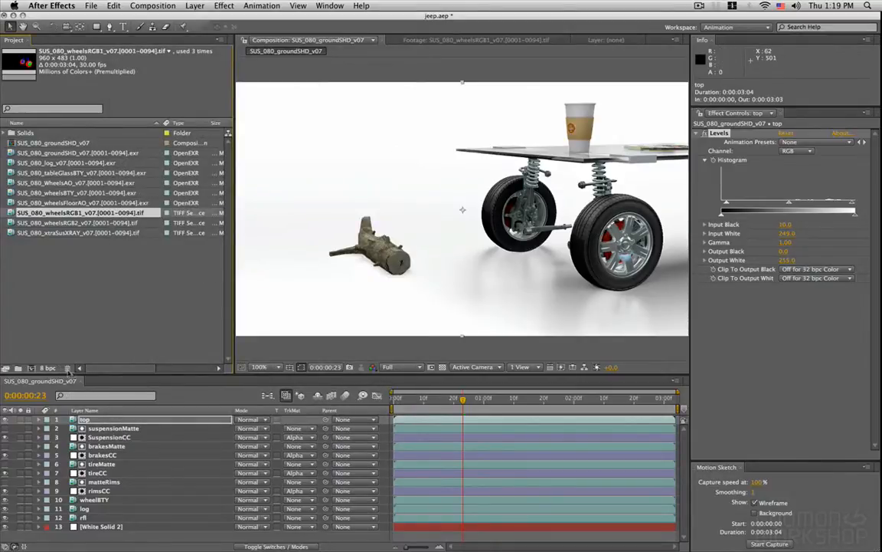
left_click(48, 368)
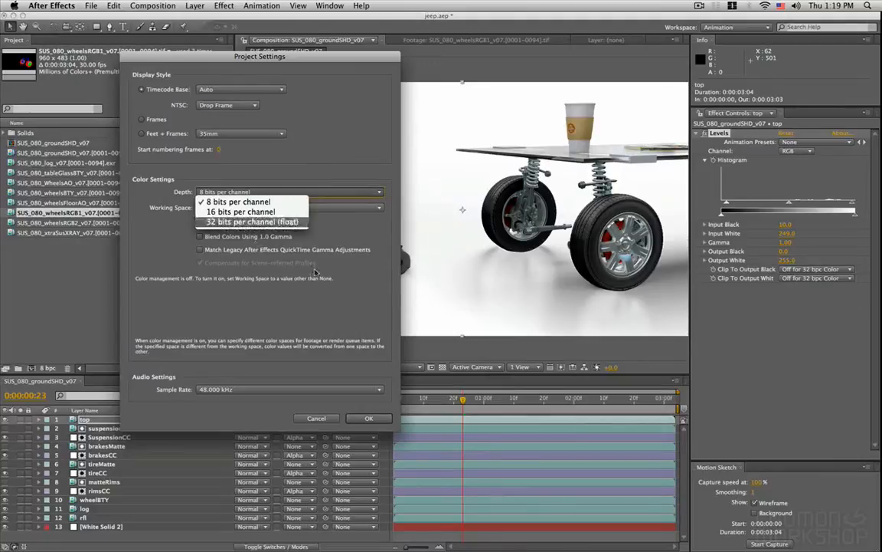
left_click(252, 221)
key("Return")
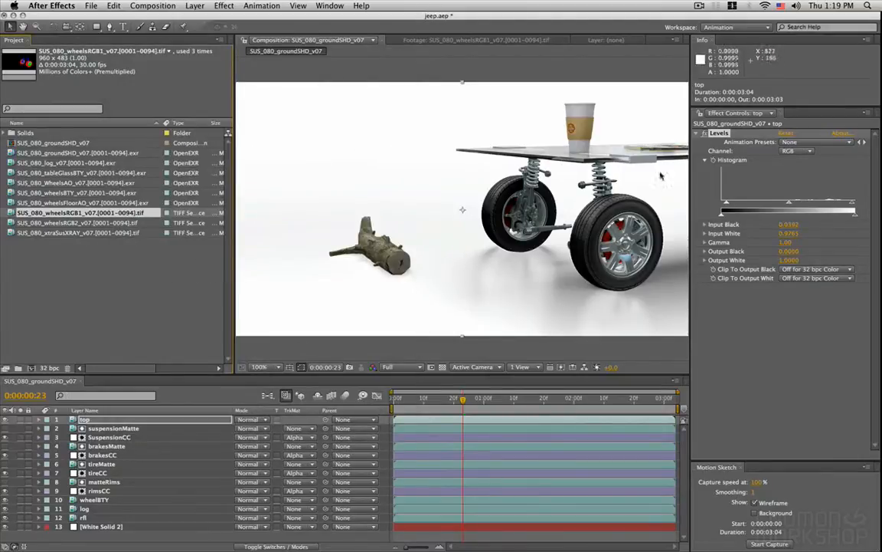
- Show the Effects & Presets list and limit it to 32 bpc-capable effects only
left_click(330, 6)
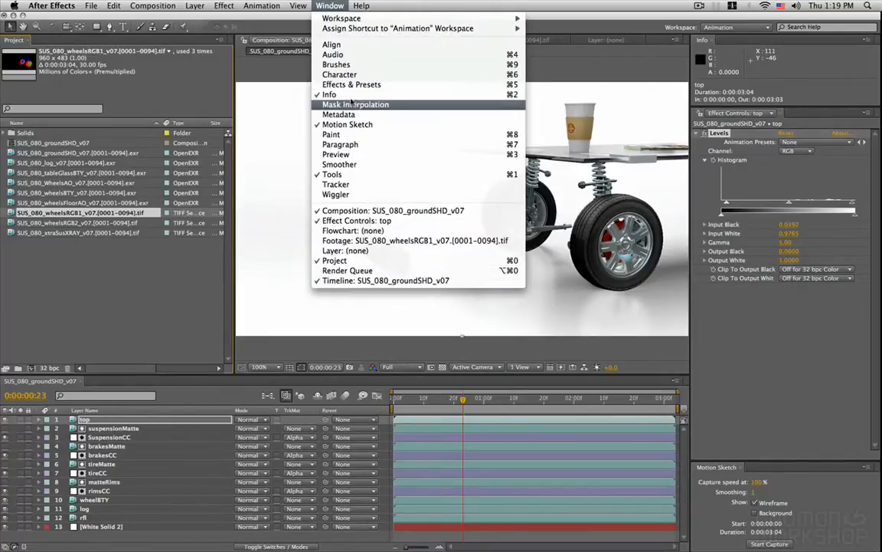
left_click(372, 85)
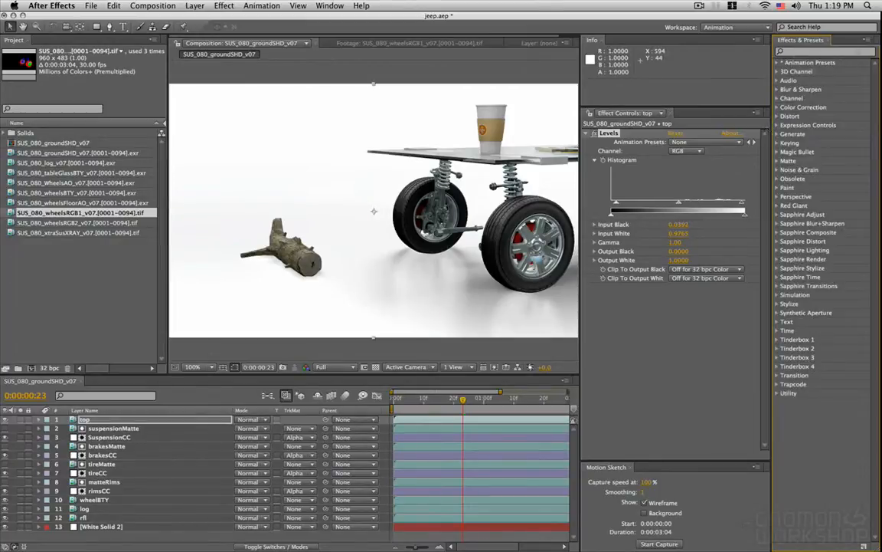
left_click(868, 41)
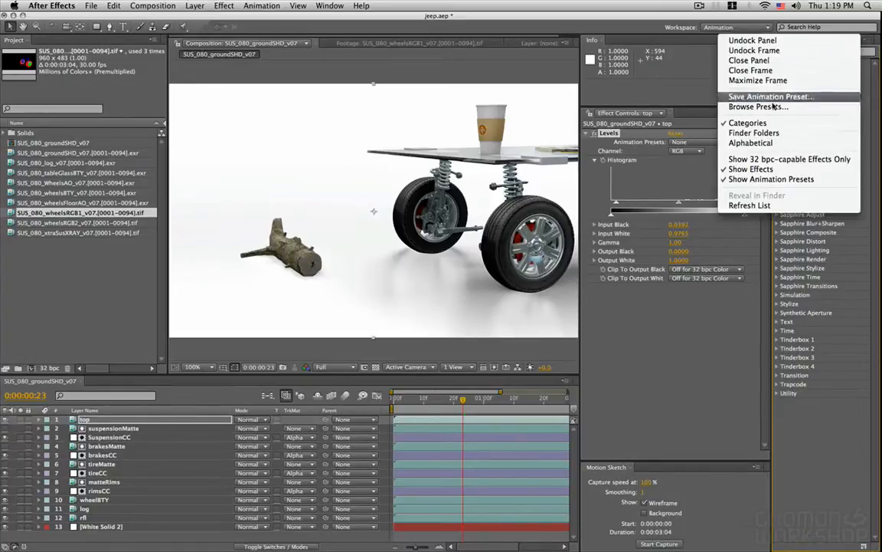
left_click(840, 168)
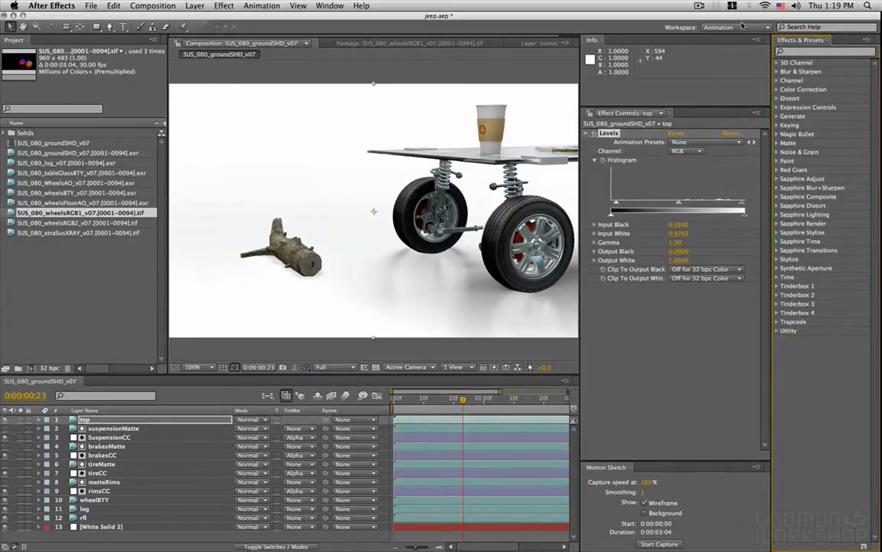
- Examine the 32 bpc-capable Color Correction and Blur & Sharpen effects, and close the Effects & Presets list
left_click(777, 90)
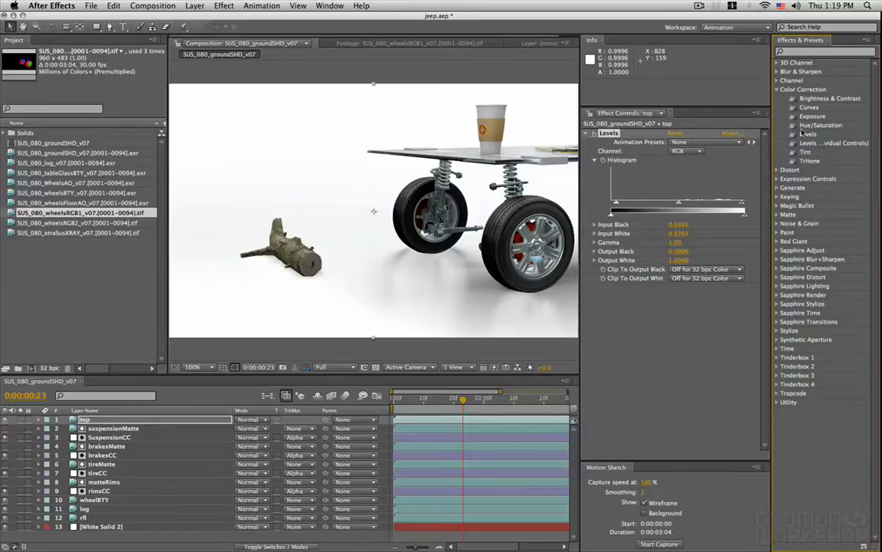
left_click(776, 90)
left_click(777, 71)
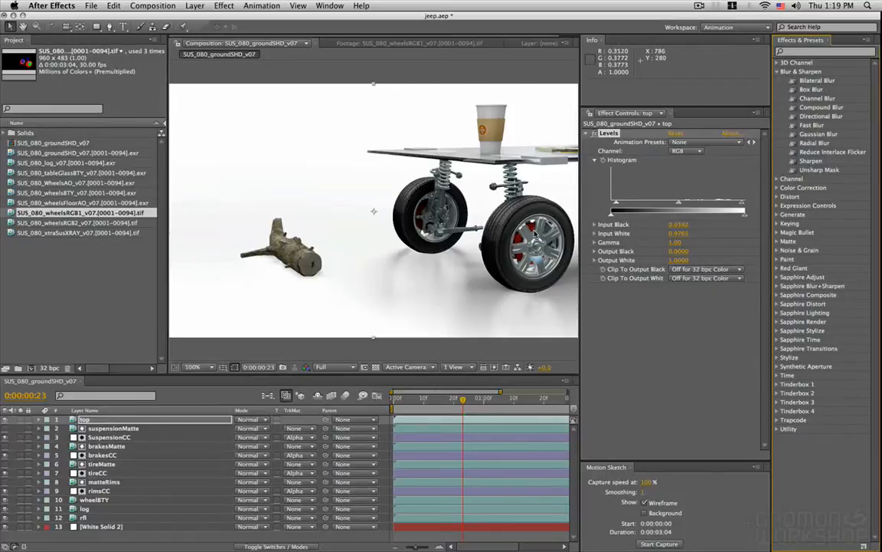
key("super+5")
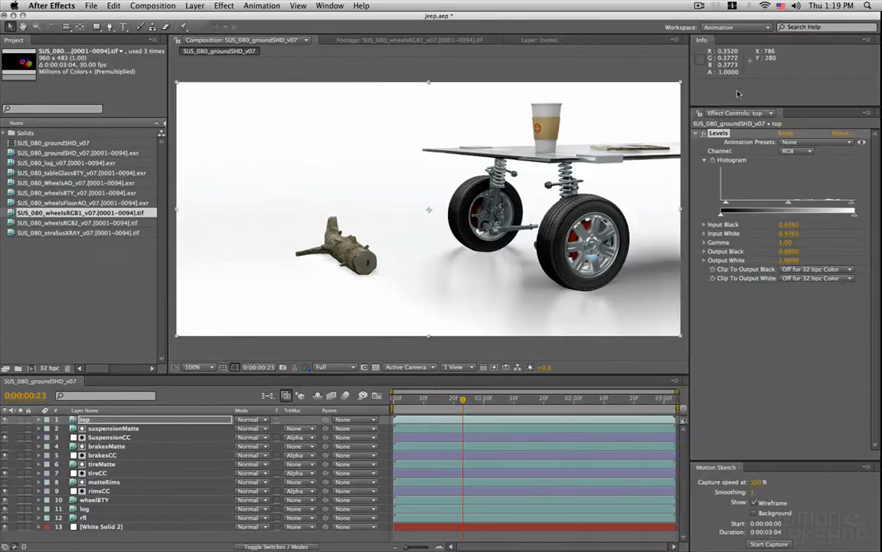
- Give the timeline more height and check the composite at several frames, ending at 0:00:01:08
left_click(442, 400)
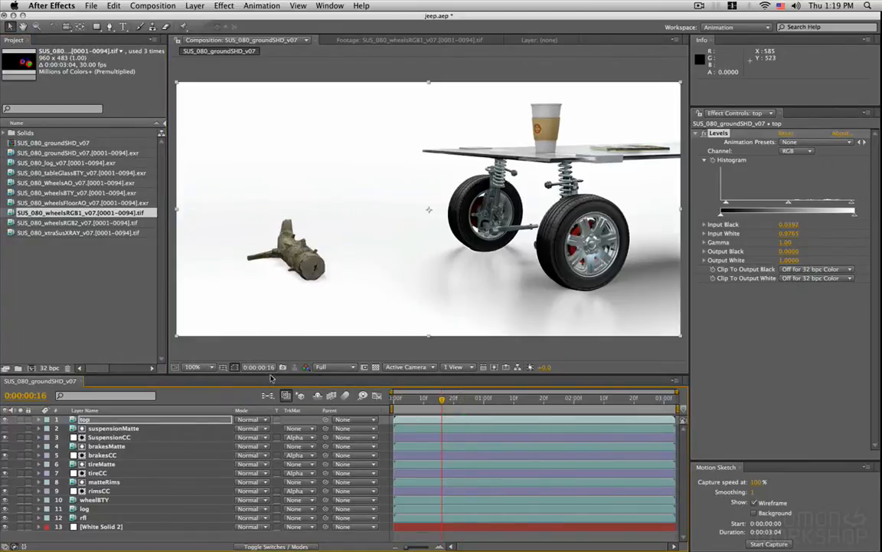
left_click_drag(273, 374, 273, 357)
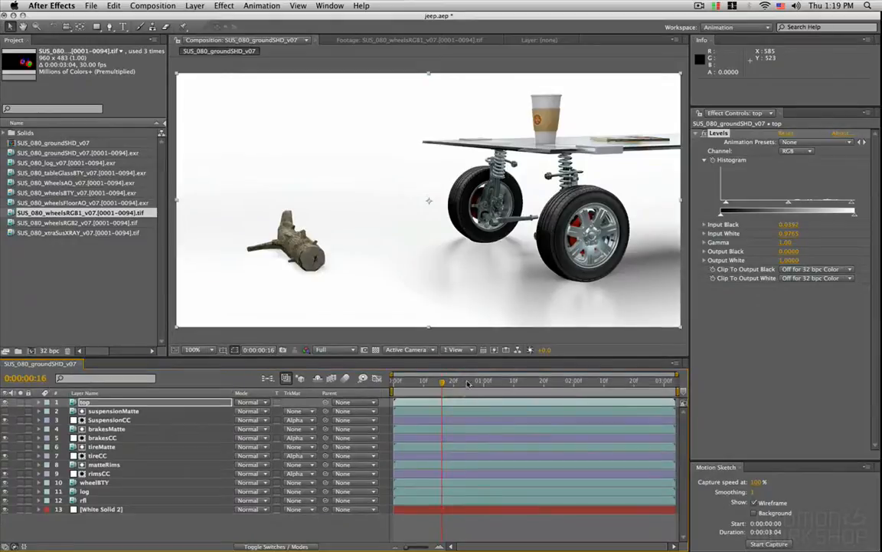
left_click(466, 383)
left_click(477, 384)
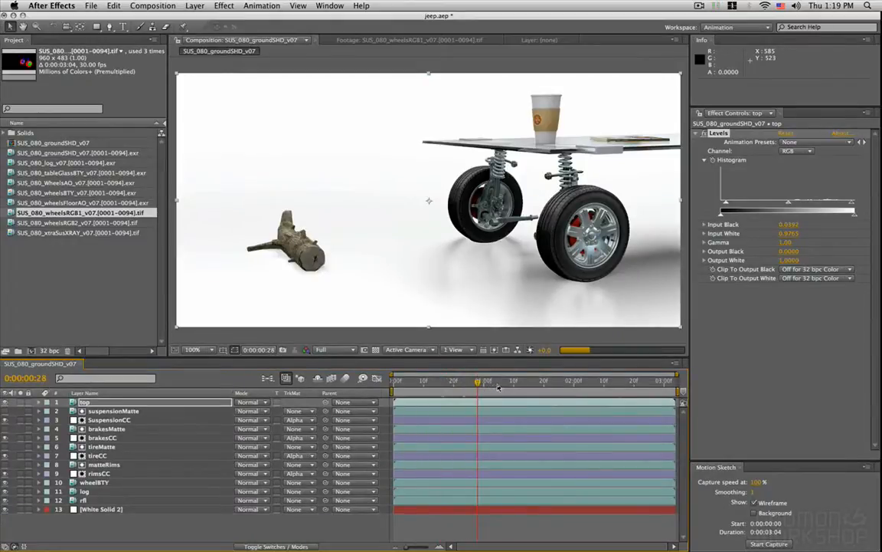
left_click(506, 383)
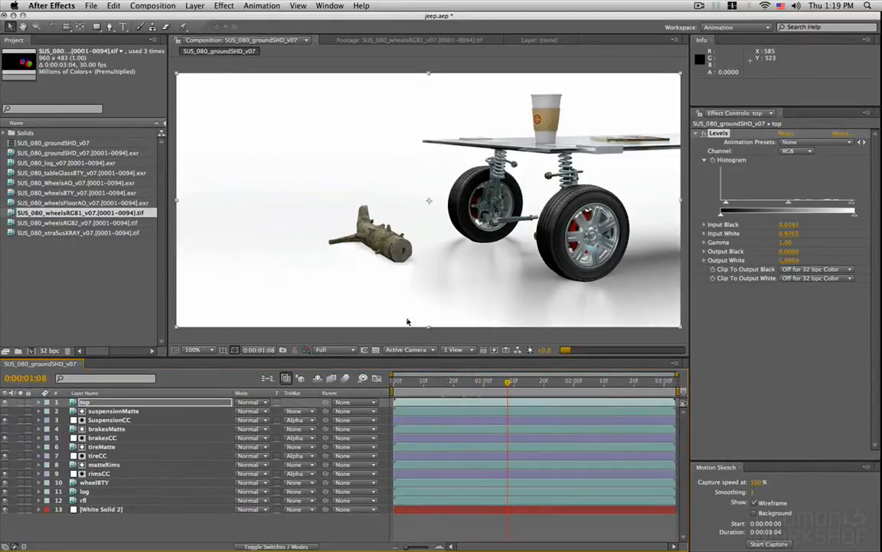
- Add the SUS_080_xtraSusXRAY_v07 sequence as the uppermost layer of the composition and name it xray
left_click(66, 233)
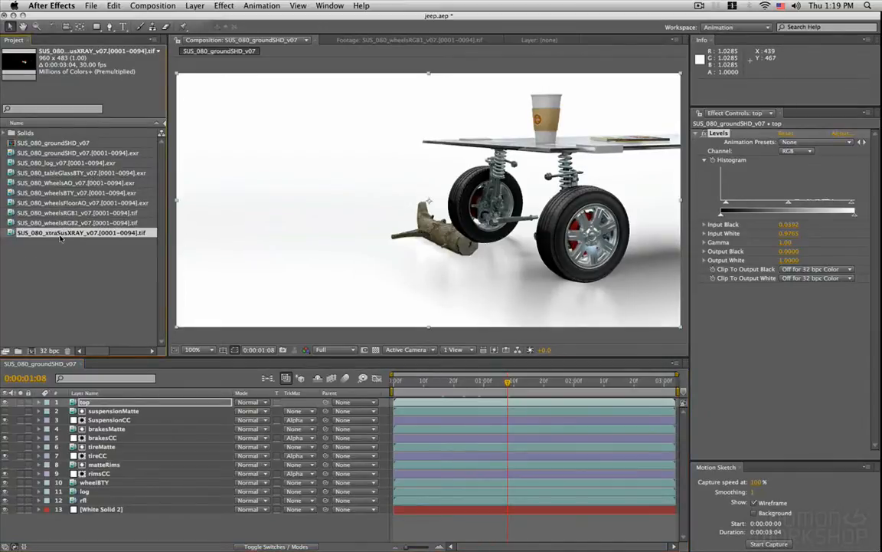
left_click_drag(61, 237, 419, 251)
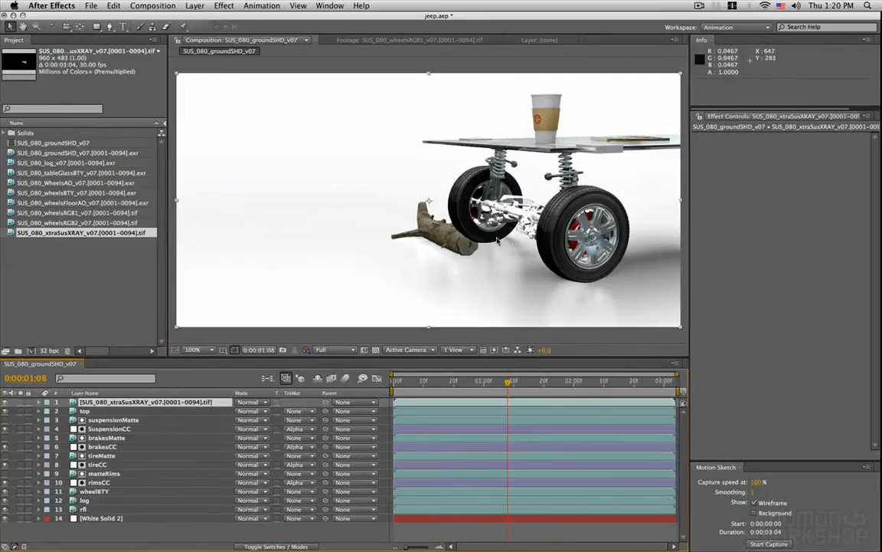
key("Return")
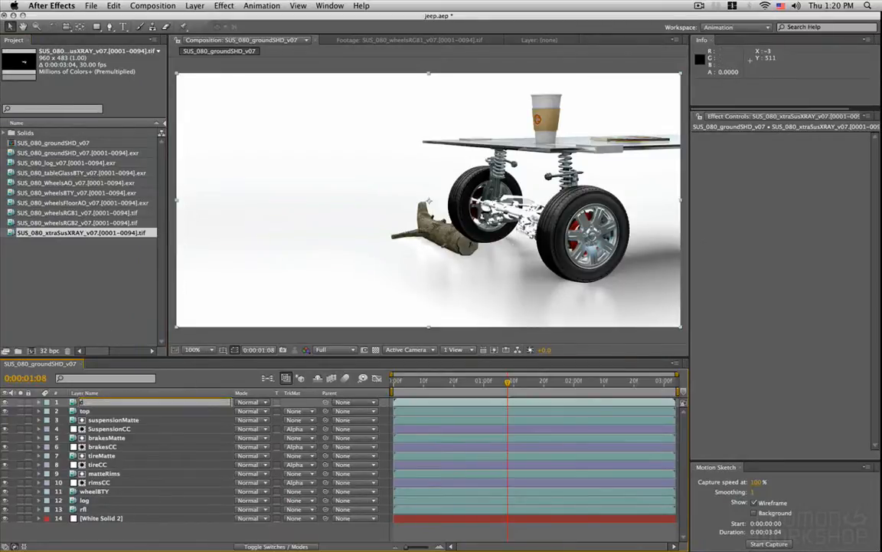
key("Return")
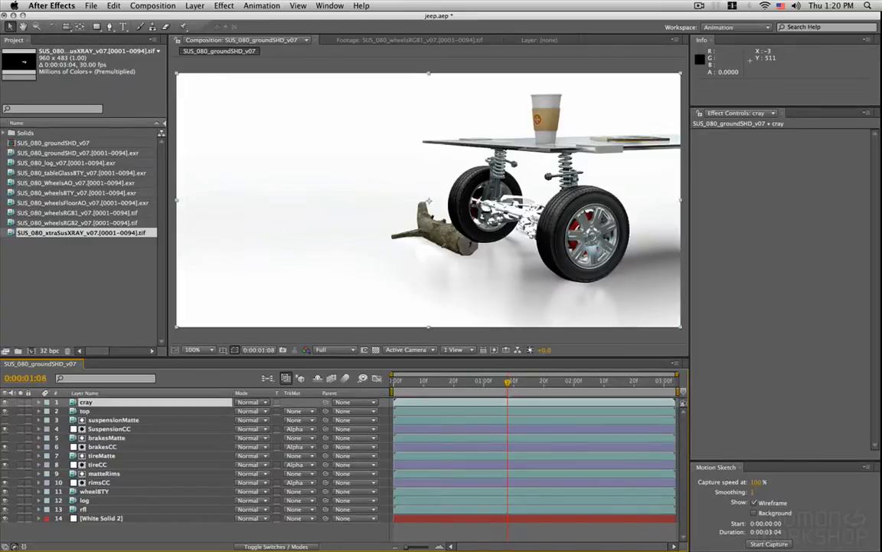
key("Return")
type("xray")
key("Return")
- Lower the xray layer's opacity to 68%
key("t")
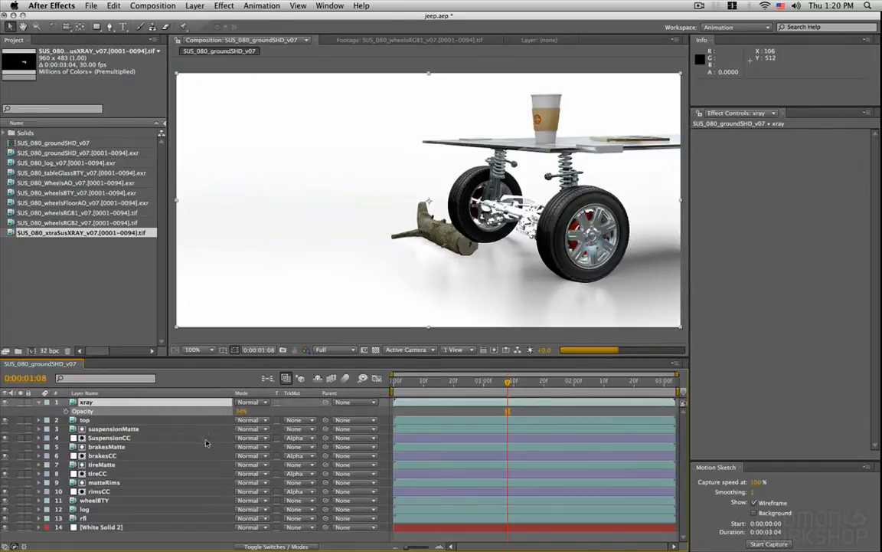
key("Return")
left_click_drag(259, 413, 258, 423)
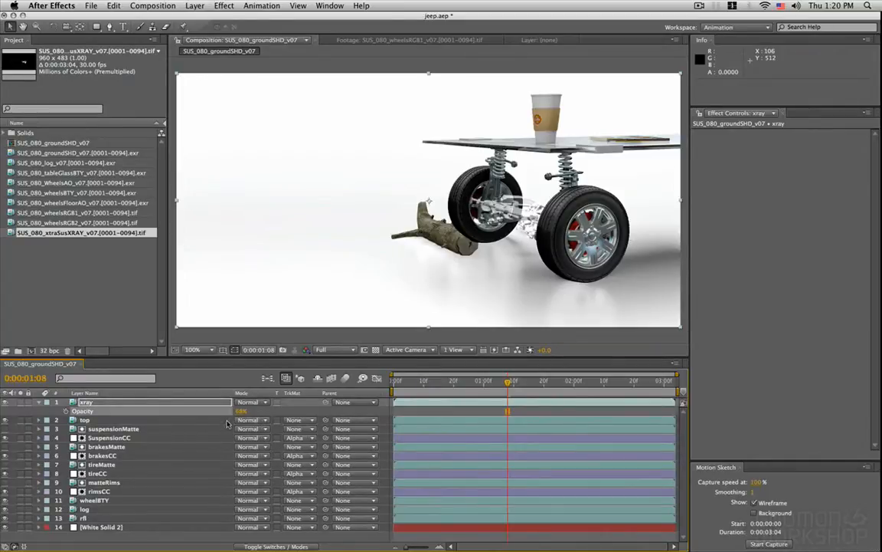
- Apply Levels to the xray layer's alpha channel with input black 0.0824, input white 0.9059, gamma 1.20 and output white 0.6392
left_click(224, 5)
mouse_move(260, 94)
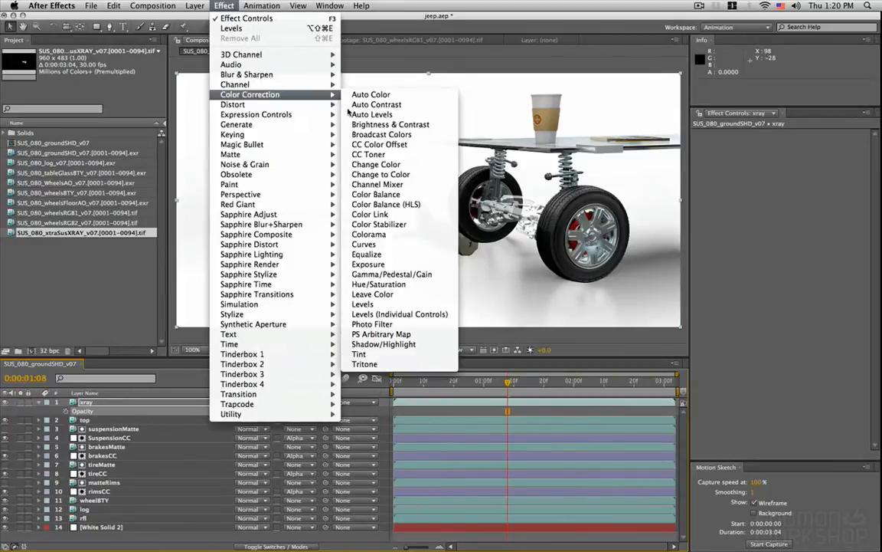
left_click(362, 303)
left_click(796, 150)
left_click(796, 180)
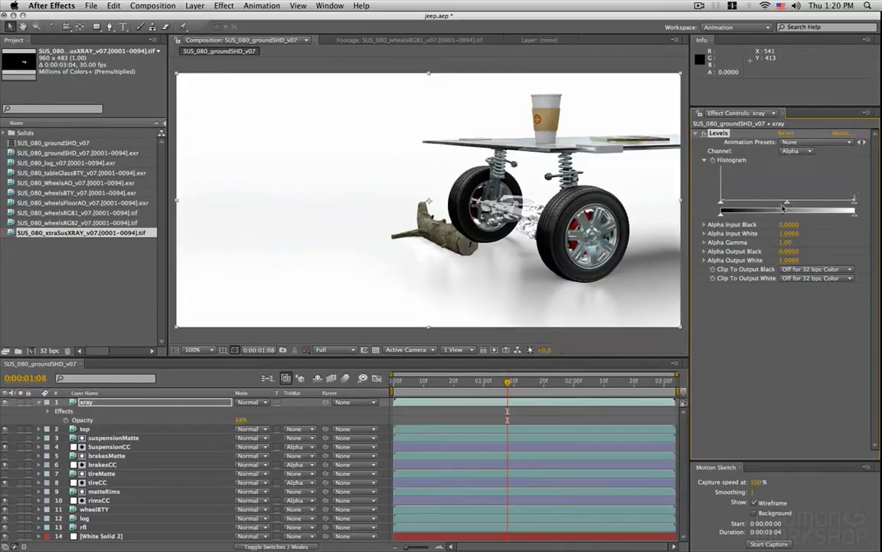
left_click_drag(774, 206, 771, 207)
mouse_move(854, 213)
left_mouse_down()
mouse_move(805, 213)
mouse_move(844, 204)
left_mouse_up()
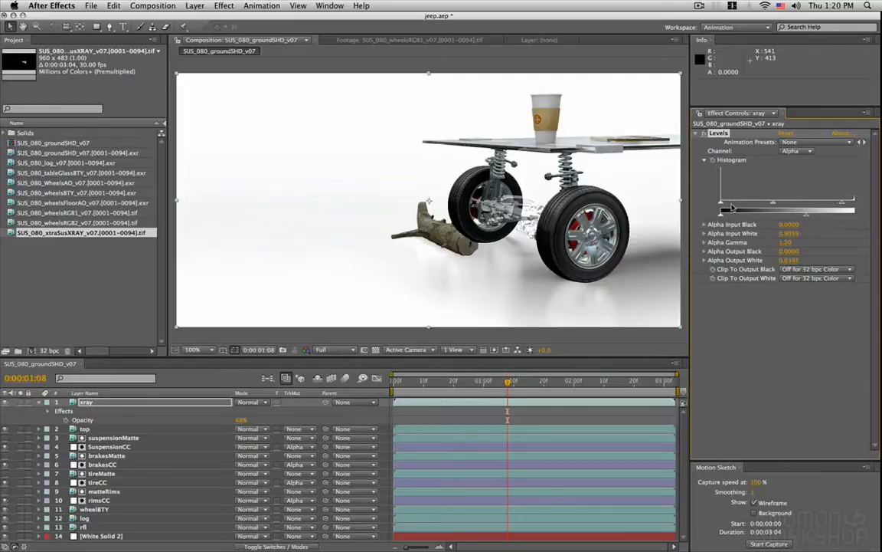
left_click_drag(734, 209, 736, 208)
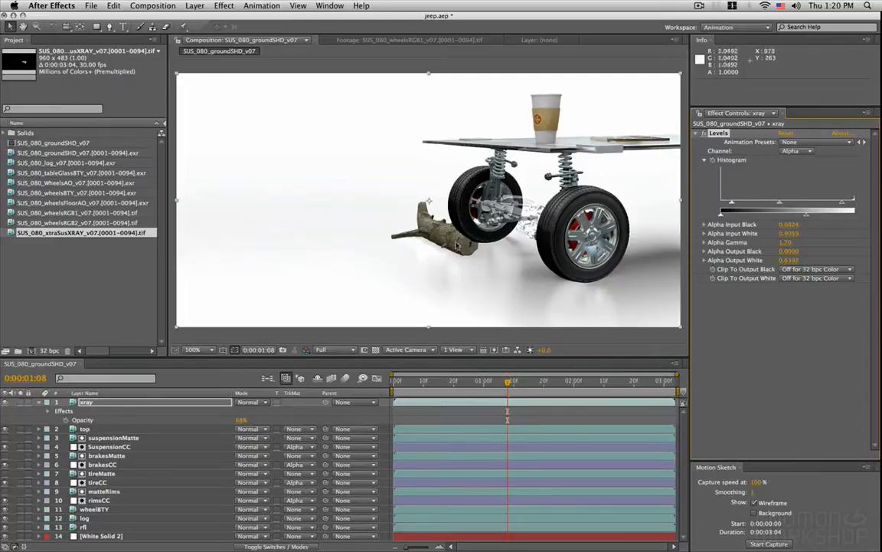
- Add a Curves effect to the xray layer and pull the red channel's midpoint slightly down
left_click(223, 5)
mouse_move(291, 94)
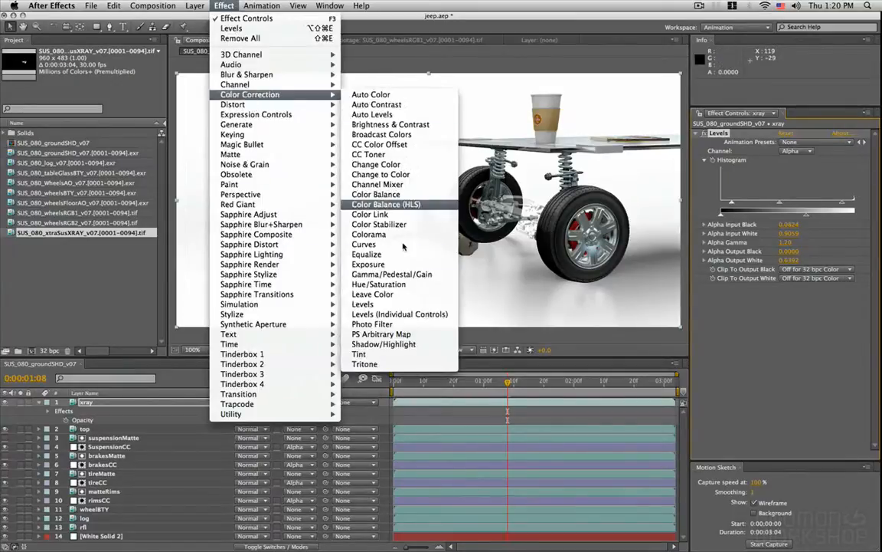
left_click(366, 228)
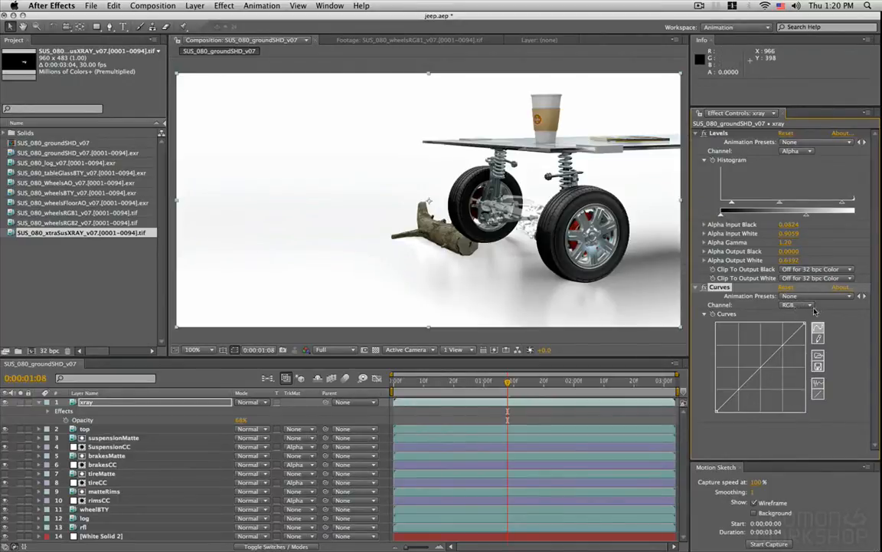
left_click(795, 305)
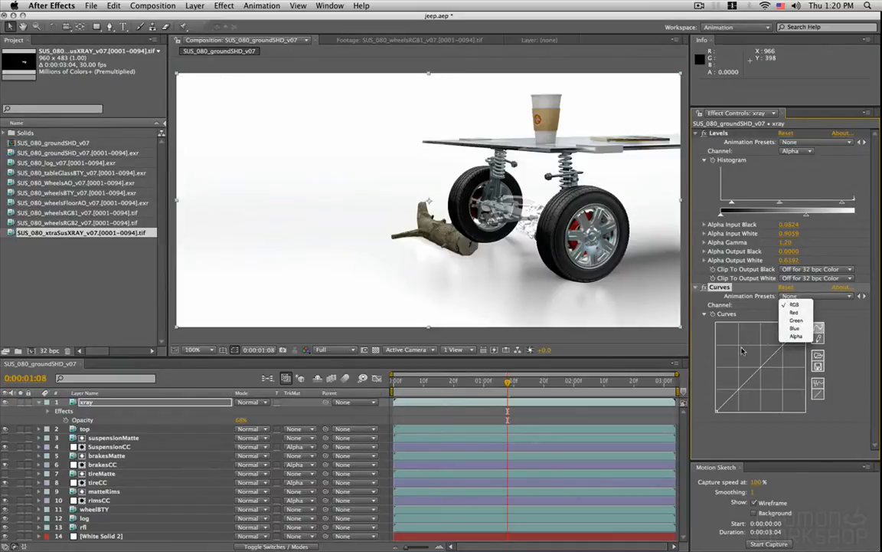
left_click(794, 313)
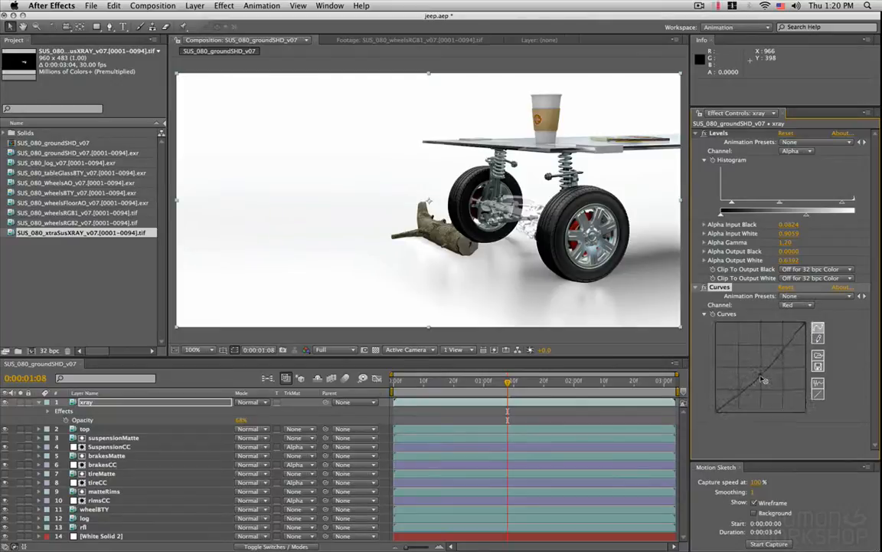
left_click_drag(761, 367, 761, 376)
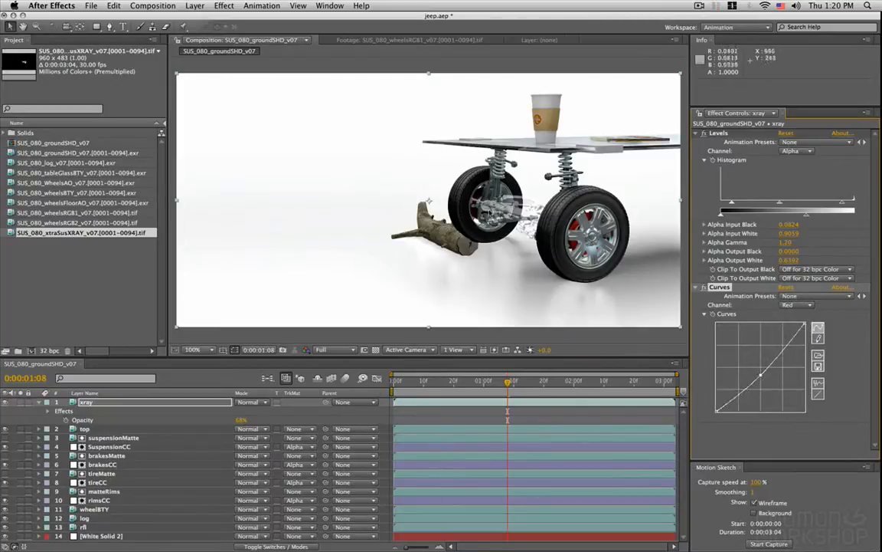
- Check the x-ray suspension at 0:00:00:25, 0:00:01:20 and 0:00:01:12
left_click(470, 386)
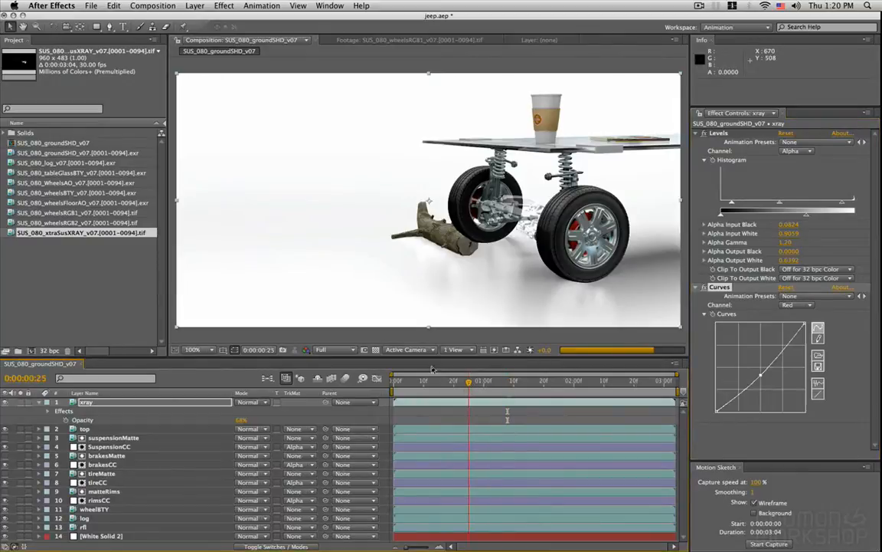
left_click(546, 383)
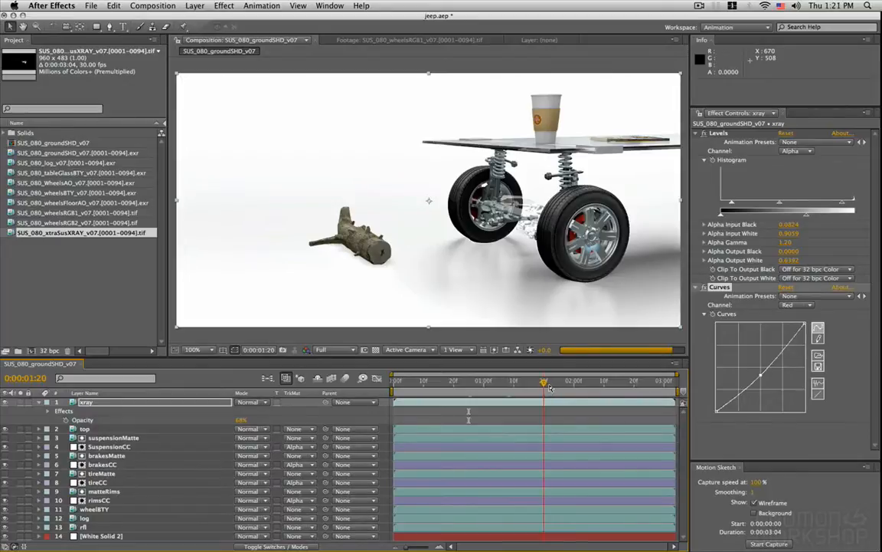
left_click(519, 383)
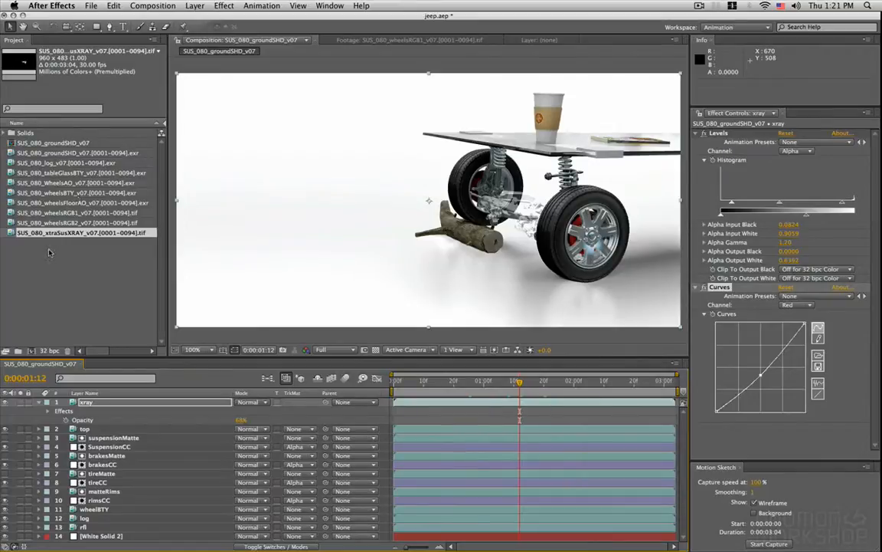
- Review the remaining render passes and view the wheelsFloorAO sequence as footage
left_click(61, 182)
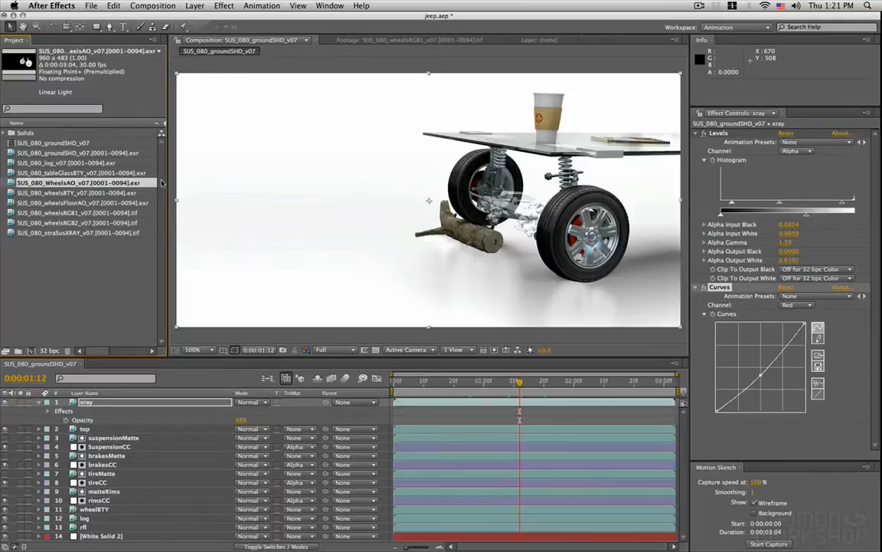
left_click(88, 233)
double_click(71, 212)
double_click(74, 202)
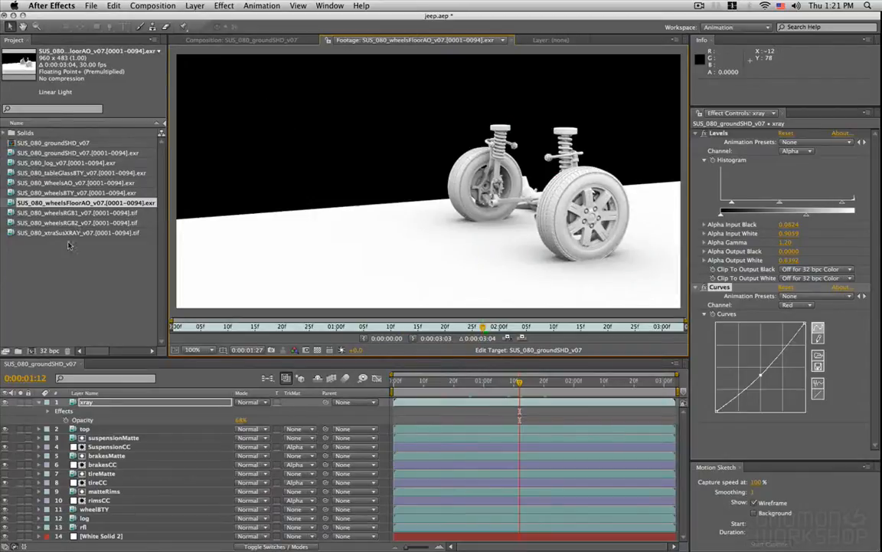
- Add the SUS_080_wheelsFloorAO_v07 pass to the composition in Multiply mode, directly beneath the top layer
left_click_drag(73, 202, 151, 378)
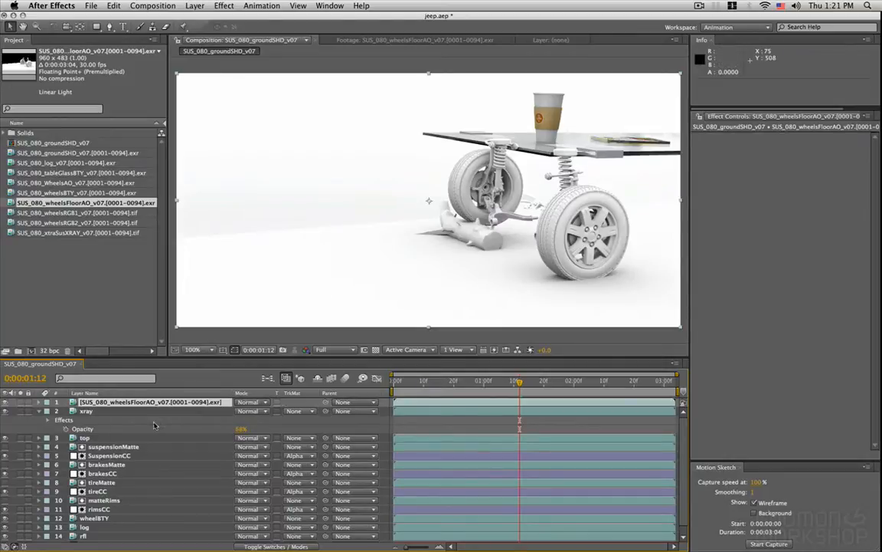
left_click(248, 403)
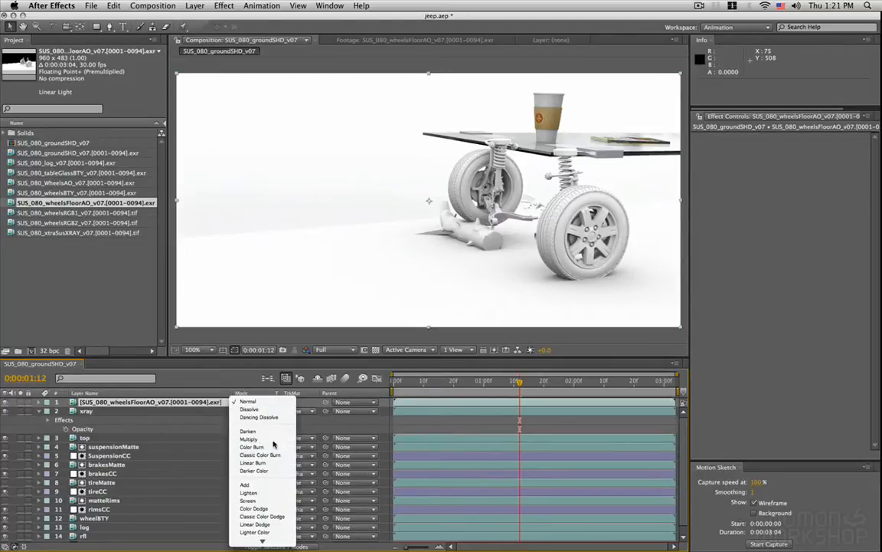
left_click(244, 400)
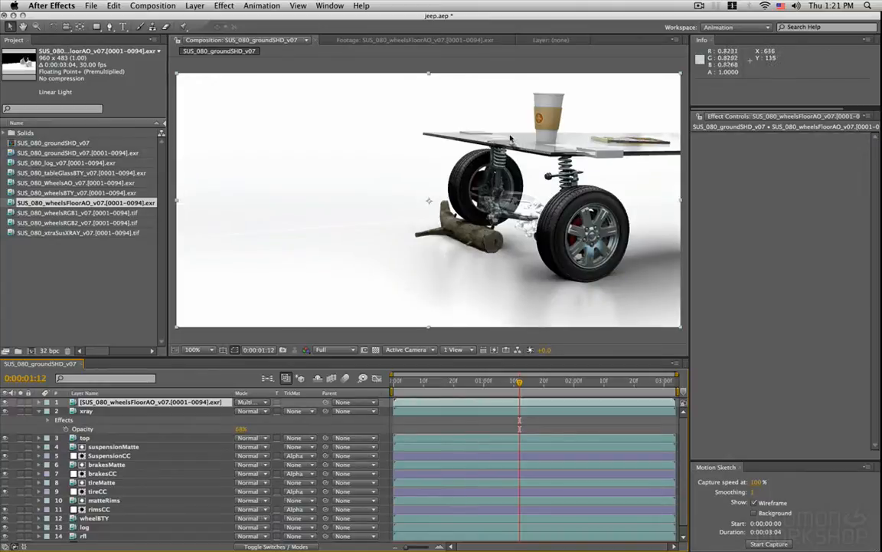
left_click_drag(132, 403, 179, 443)
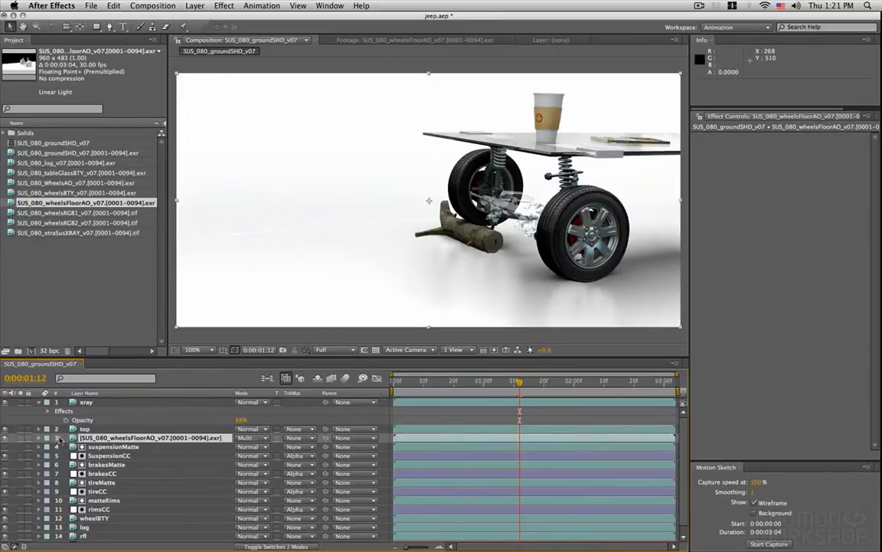
- Rename the SUS_080_wheelsFloorAO_v07 layer as AO
left_click(5, 439)
key("Return")
type("AO")
key("Return")
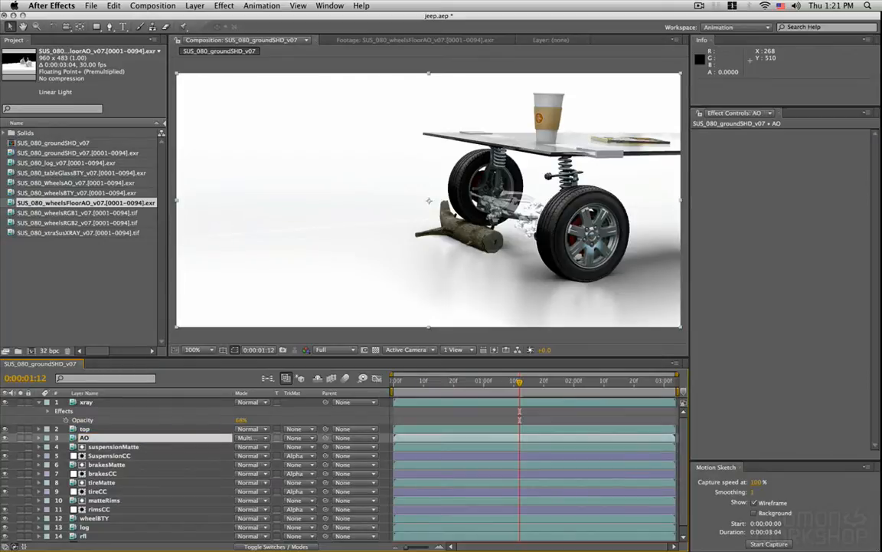
- Lower the AO layer's opacity to 58%
left_click(224, 6)
left_click(152, 326)
key("t")
left_click_drag(240, 447, 221, 448)
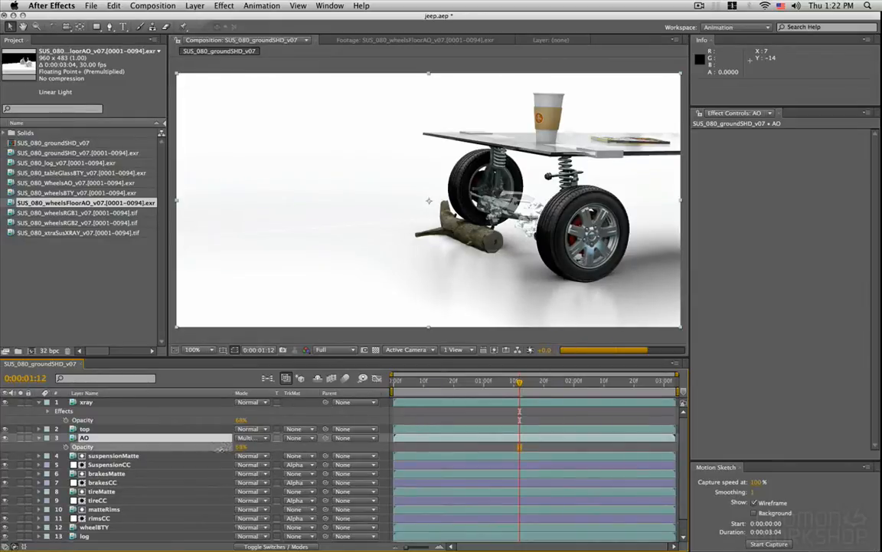
- Add a Curves effect to the AO layer, raise the curve's upper midtones, and compare the composite with and without the layer
left_click(206, 6)
left_click(216, 9)
left_click(223, 6)
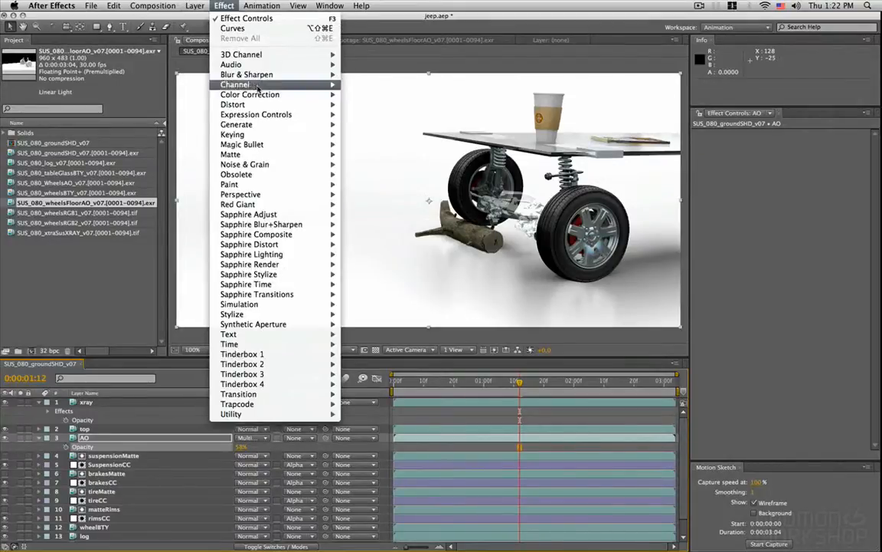
left_click(239, 29)
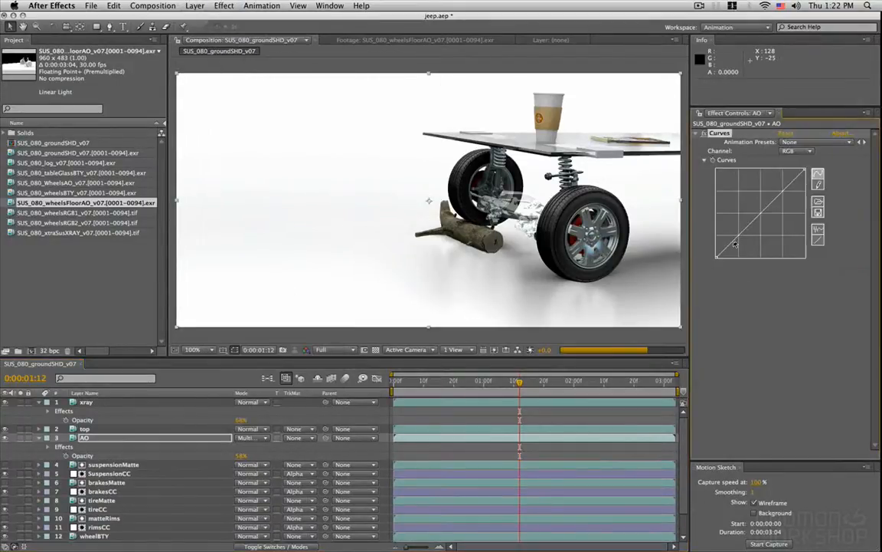
left_click(736, 243)
mouse_move(781, 193)
left_mouse_down()
mouse_move(781, 204)
mouse_move(765, 200)
left_mouse_up()
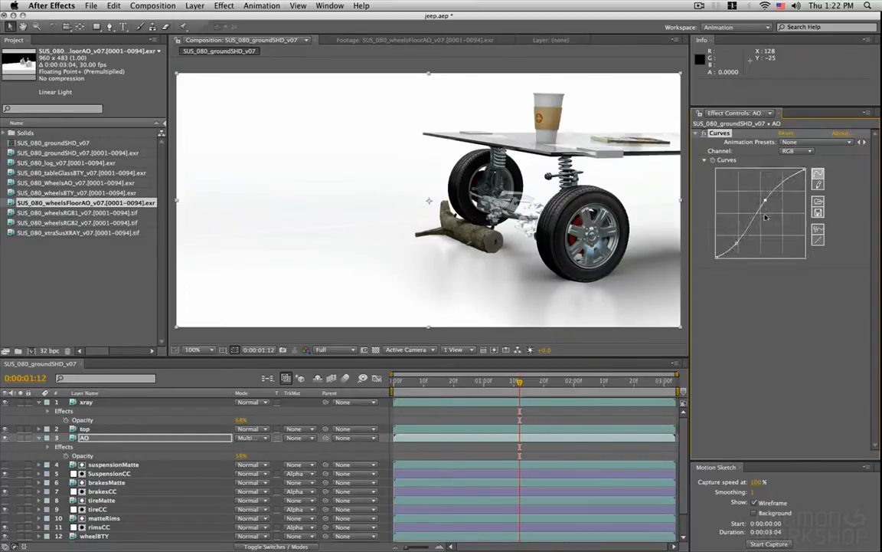
left_click_drag(736, 244, 732, 240)
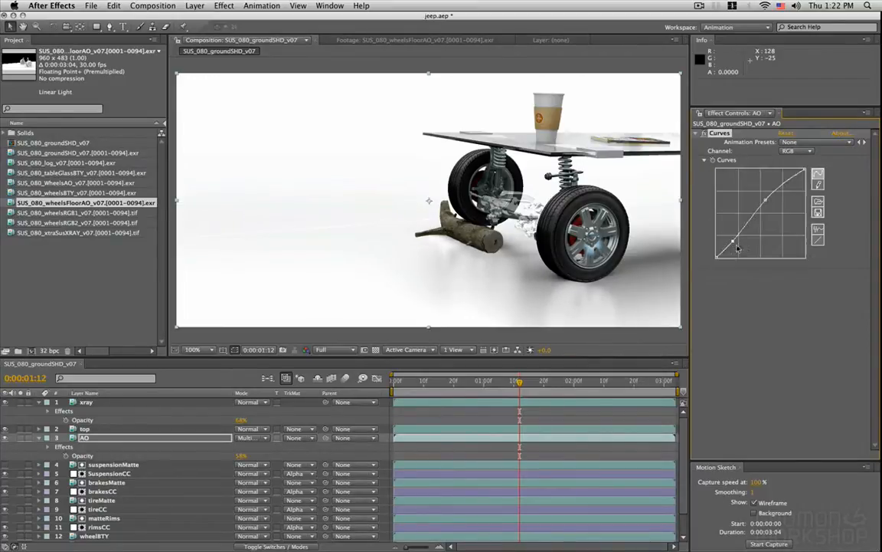
left_click(5, 438)
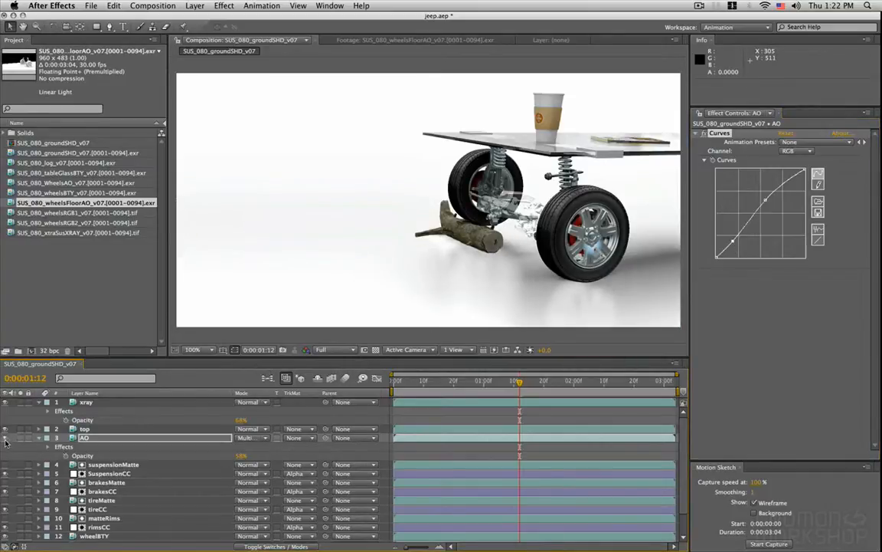
left_click(5, 438)
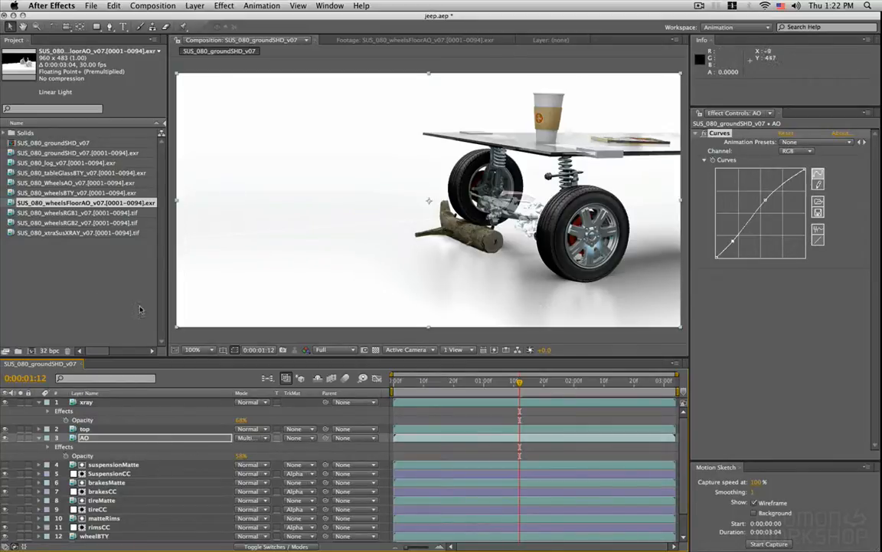
- Add a Simple Choker effect to the AO layer with Choke Matte 6.80 and compare the result with the layer hidden
left_click(224, 5)
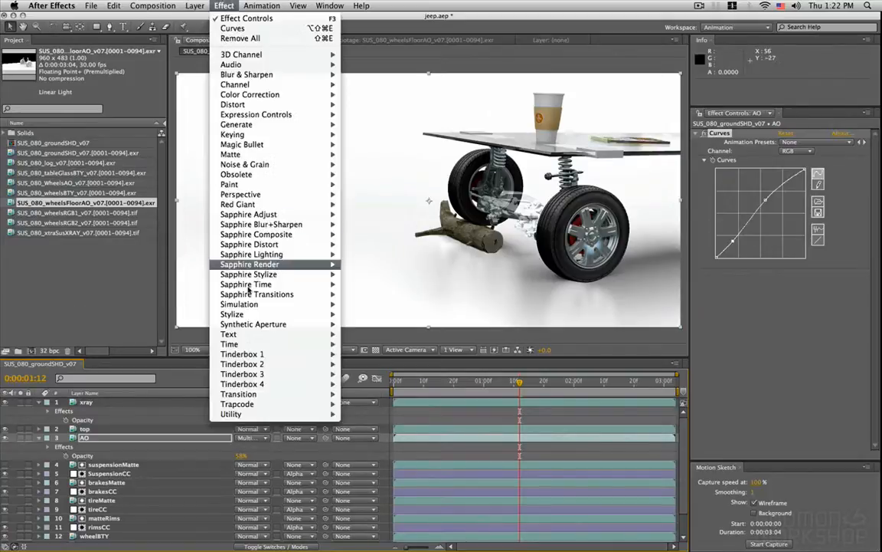
mouse_move(268, 156)
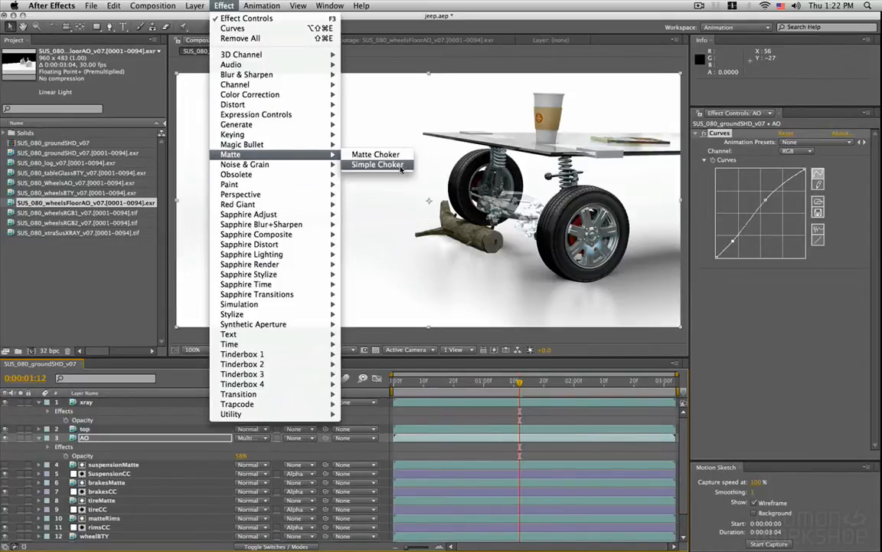
left_click(360, 163)
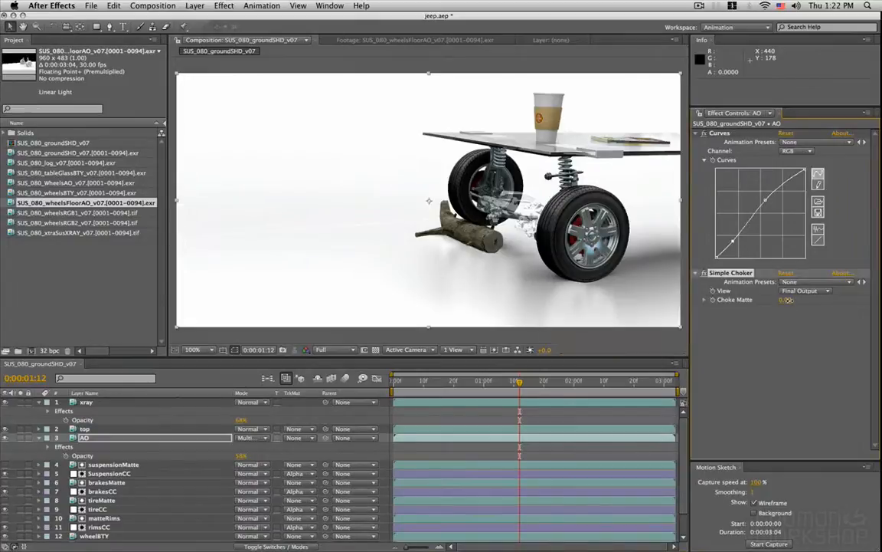
left_click_drag(826, 301, 815, 313)
scroll(473, 282, "down", 1)
scroll(471, 282, "up", 1)
left_click(5, 438)
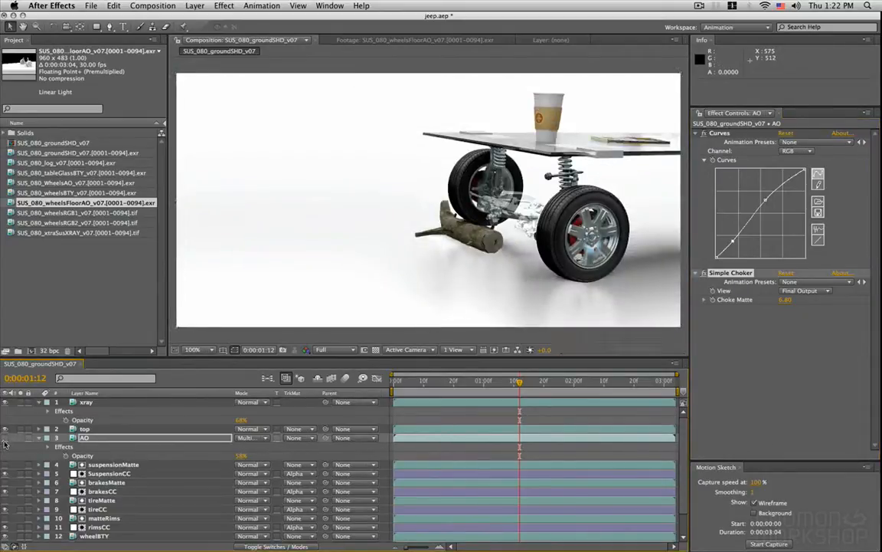
left_click(4, 443)
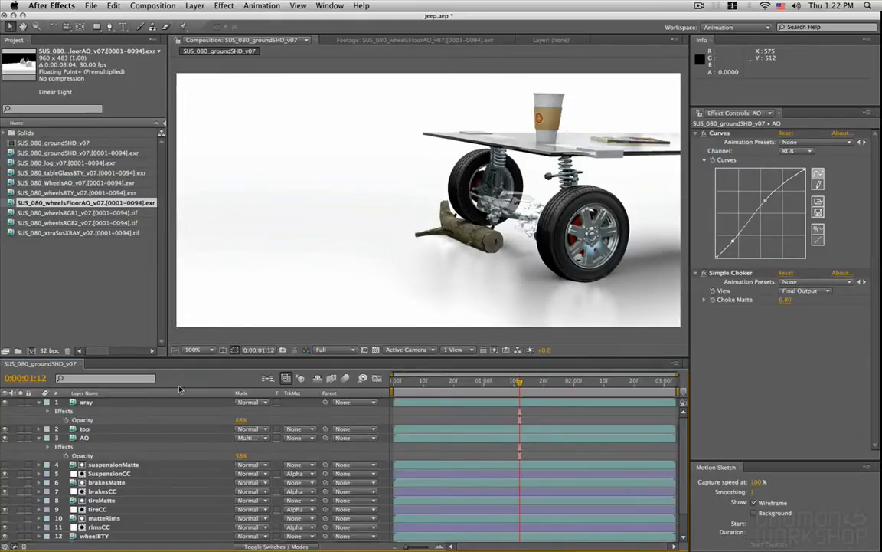
- Check the log and wheels in the composite at 0:00:00:12
left_click_drag(514, 387, 472, 392)
key("h")
mouse_move(459, 291)
left_mouse_down()
mouse_move(459, 237)
mouse_move(466, 263)
mouse_move(453, 279)
left_mouse_up()
key("v")
left_click(429, 381)
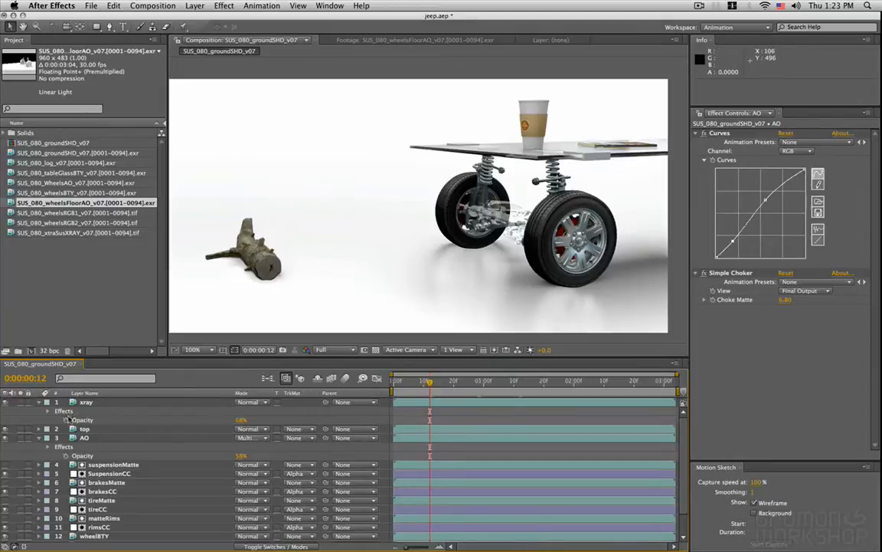
- Collapse the xray and AO layer properties and examine the log and rfl layers, hiding rfl to judge its ground shadow and reflection
left_click(46, 402)
left_click(47, 420)
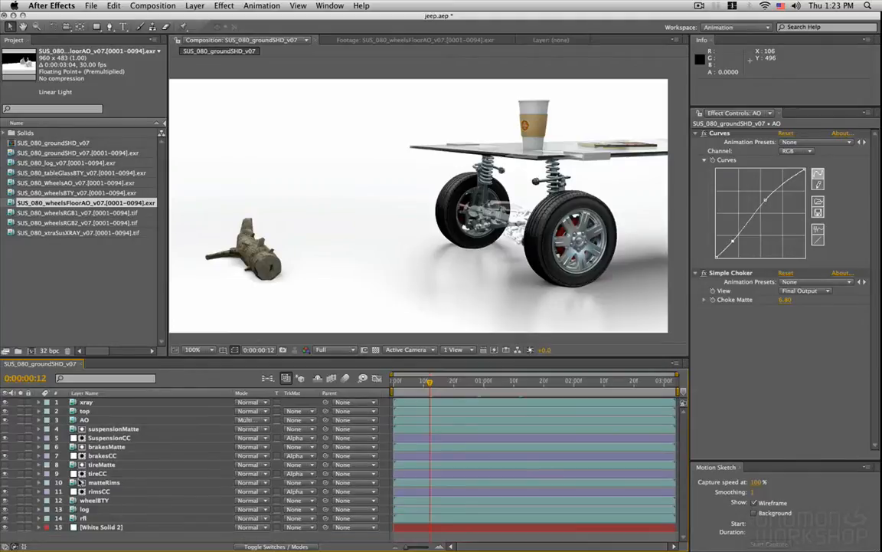
left_click(106, 510)
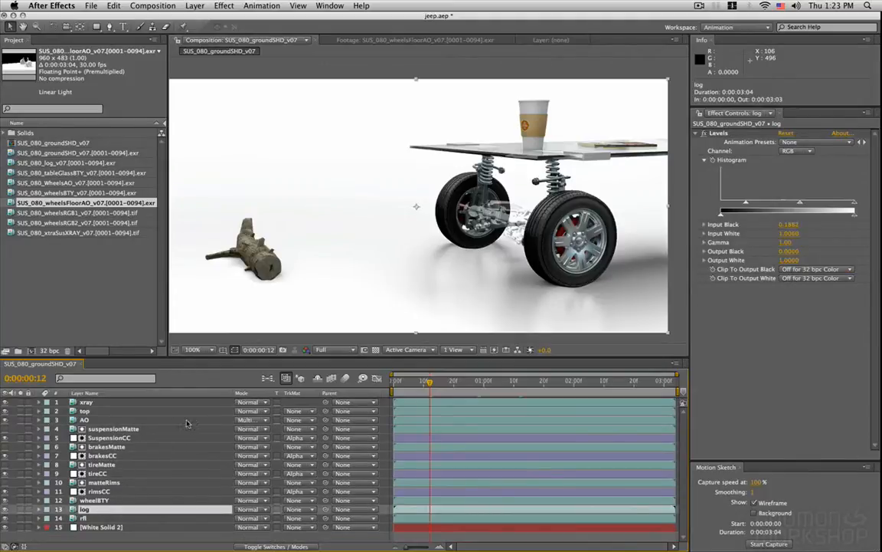
left_click(28, 519)
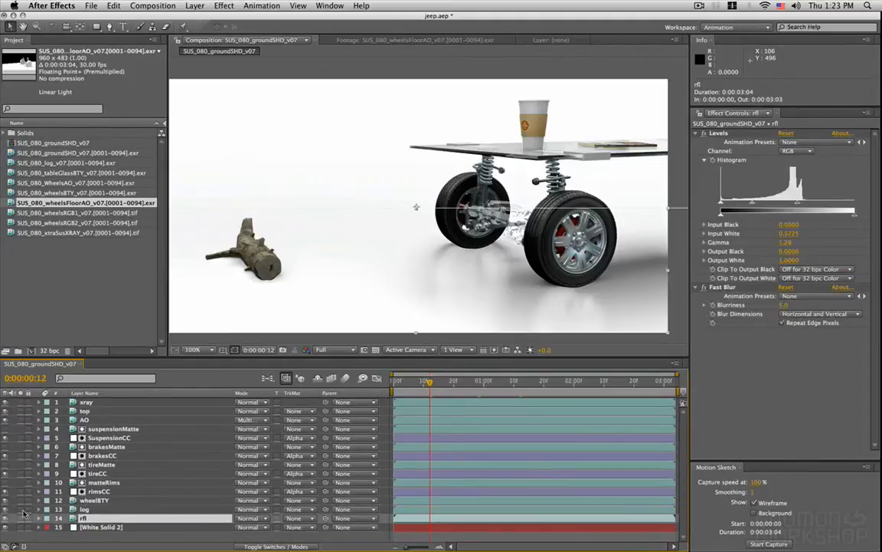
left_click(4, 519)
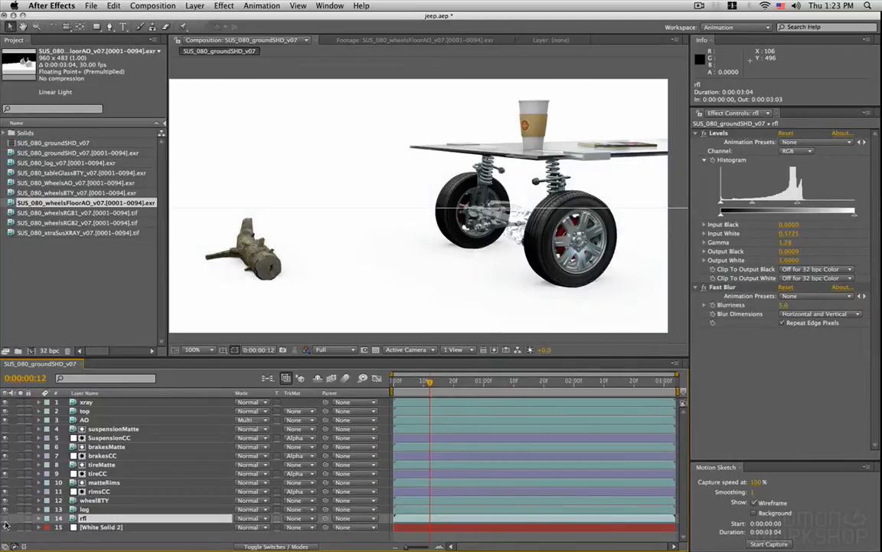
key("F2")
- Duplicate the rfl layer and reveal the duplicate's opacity
left_click(85, 518)
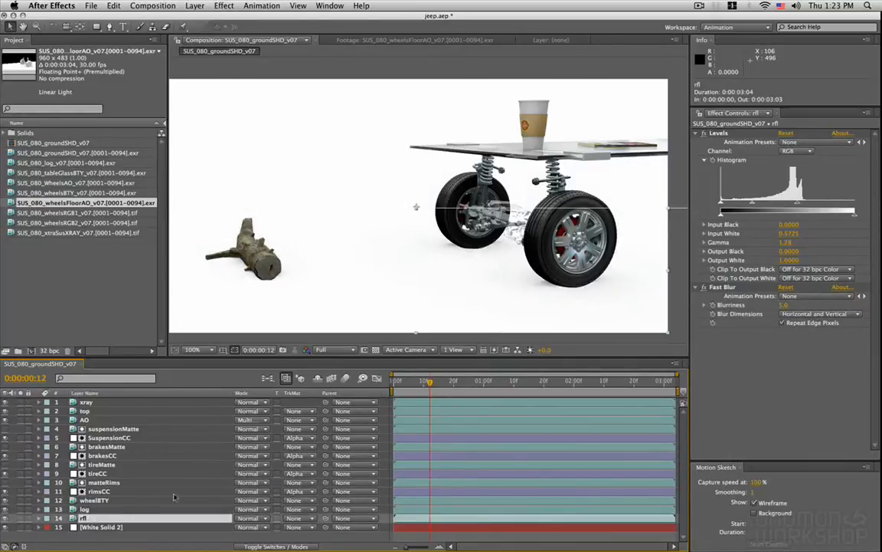
key("super+d")
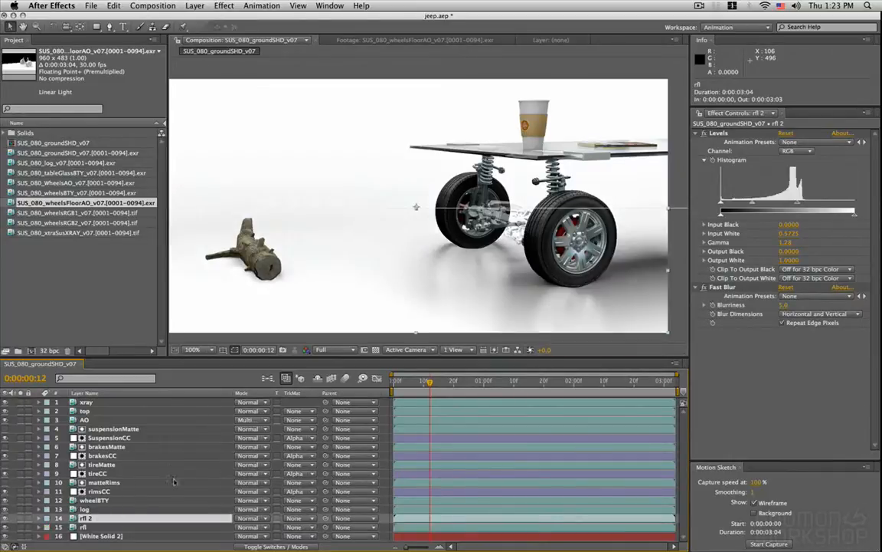
key("t")
left_click(242, 528)
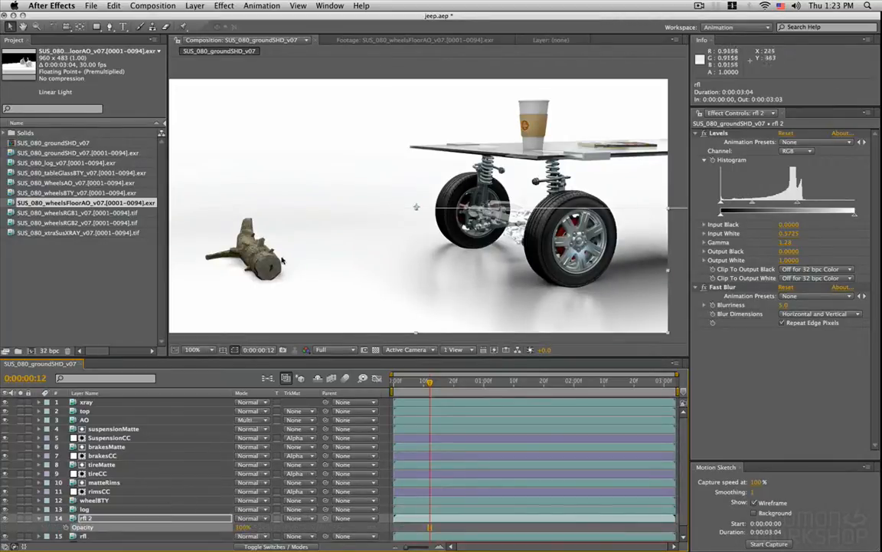
- Draw a closed freeform mask around the log on the rfl 2 layer and set Mask 1's feather to 138 pixels
left_click(109, 27)
left_click(214, 199)
left_click(268, 192)
left_click(335, 306)
left_click(184, 294)
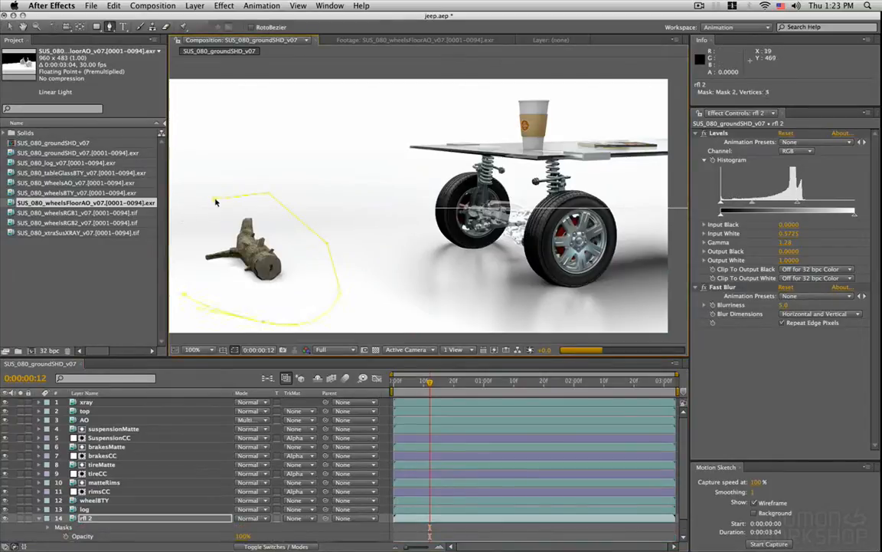
left_click(183, 337)
left_click(173, 219)
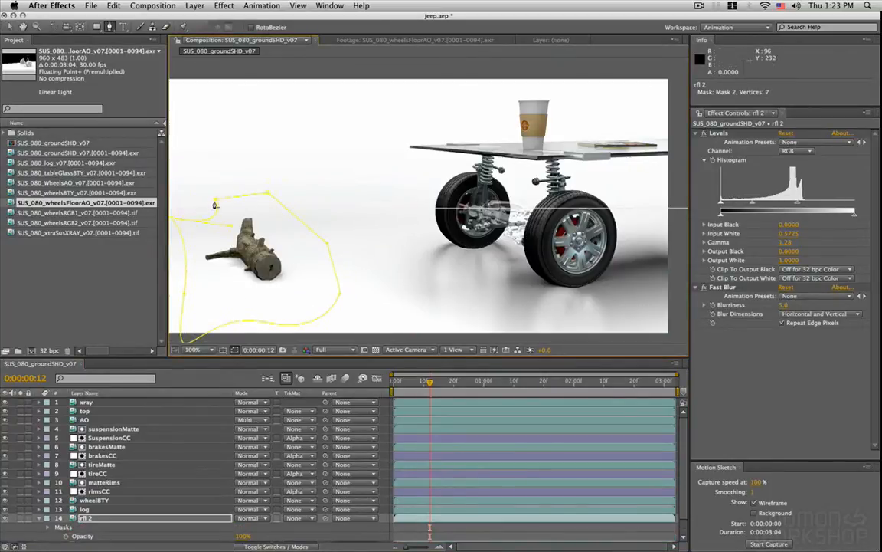
key("f")
mouse_move(277, 536)
left_mouse_down()
mouse_move(288, 536)
mouse_move(268, 536)
left_mouse_up()
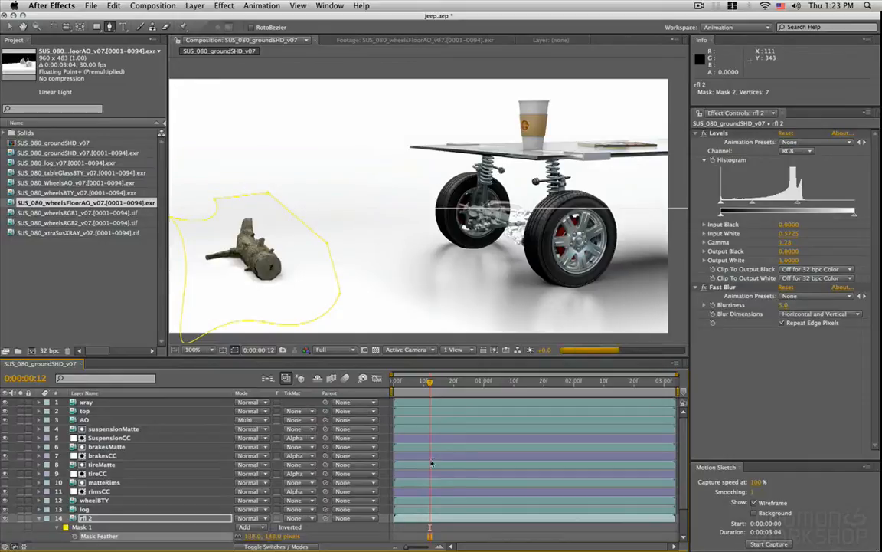
- Keyframe Mask 1's path at 0:00:00:12 and try to shift the log mask at 0:00:00:00
key("m")
left_click(84, 536)
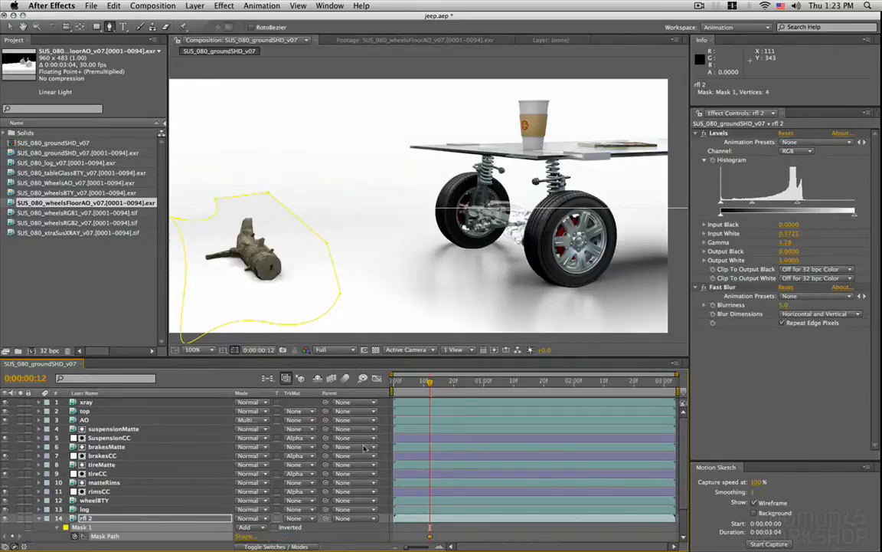
left_click(396, 382)
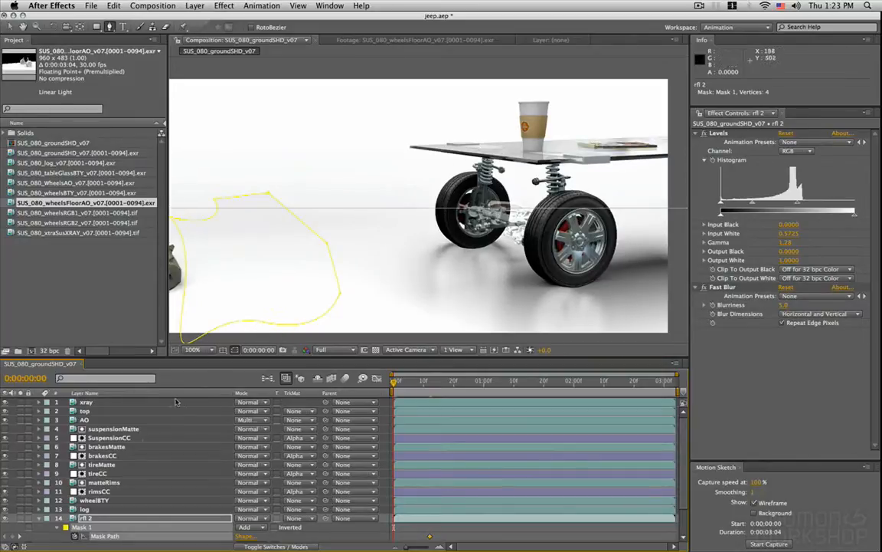
key("v")
left_click_drag(262, 321, 178, 337)
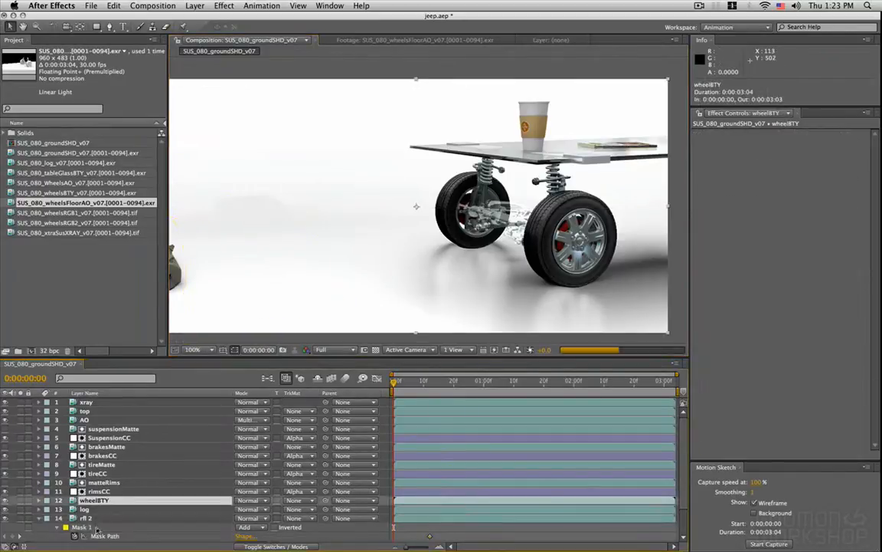
left_click(340, 294)
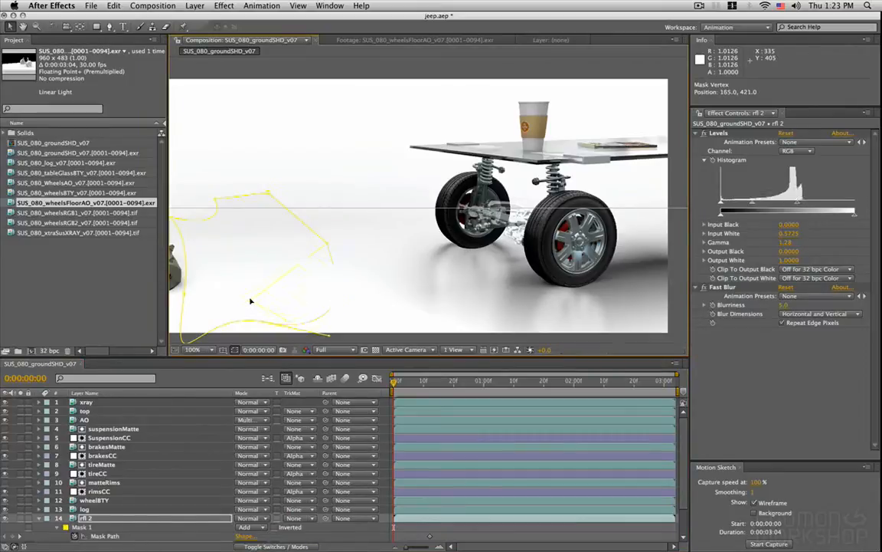
key("cmd+z")
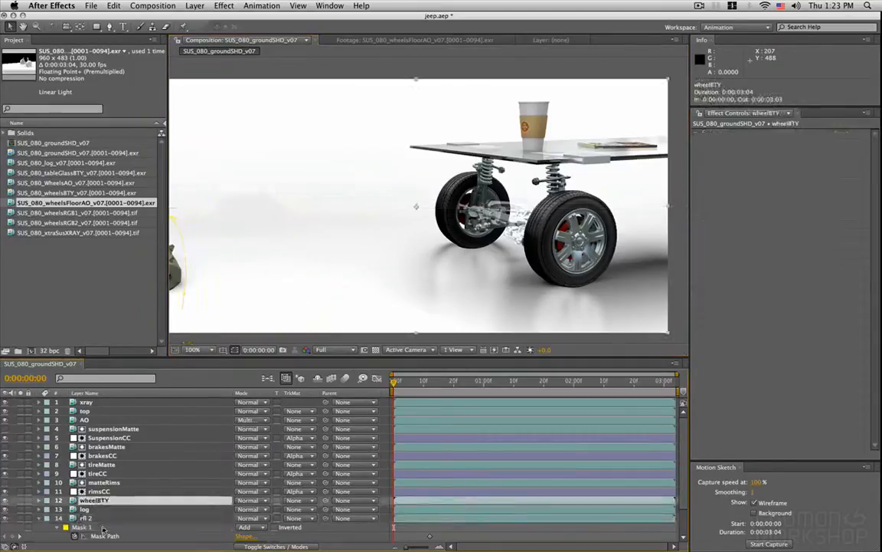
- Move Mask 2 of rfl 2 over the log at 0:00:00:00 and keyframe its path instead of Mask 1's
scroll(440, 230, "left", 5)
scroll(440, 230, "down", 4)
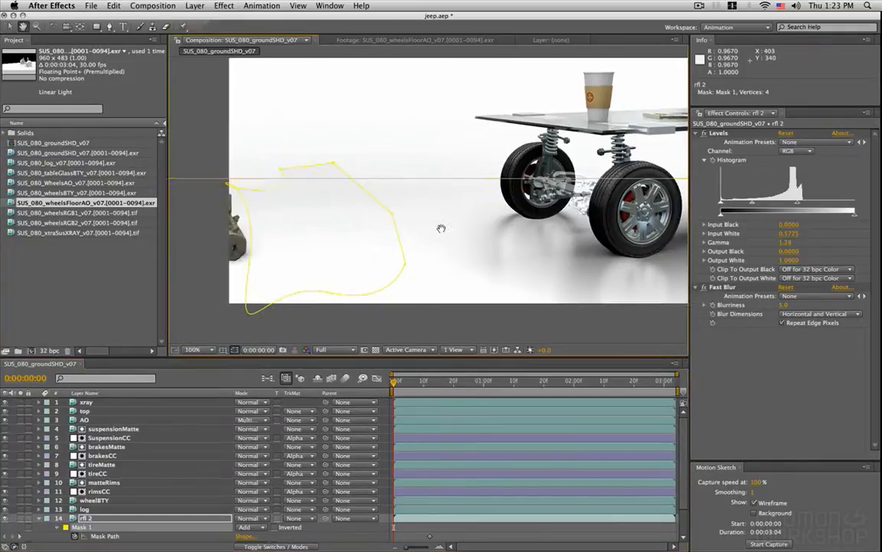
key("cmd+d")
key("v")
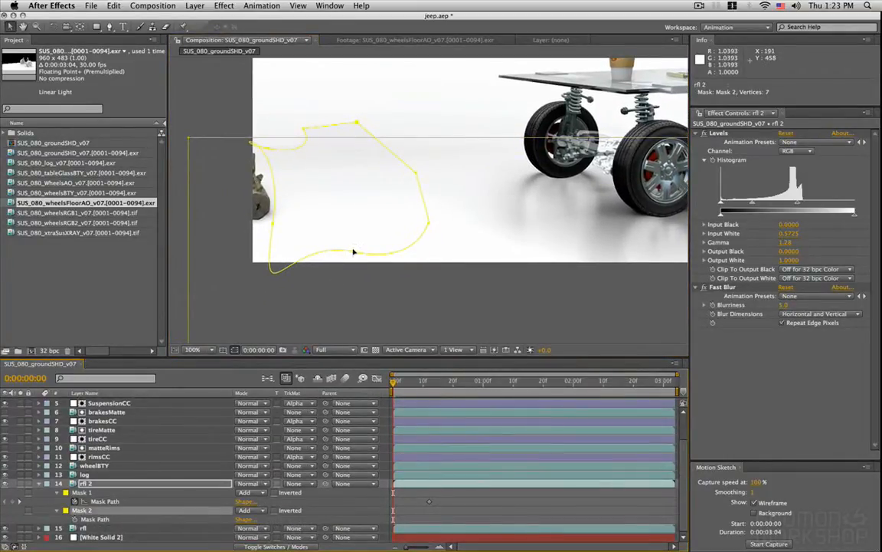
left_click_drag(272, 257, 250, 278)
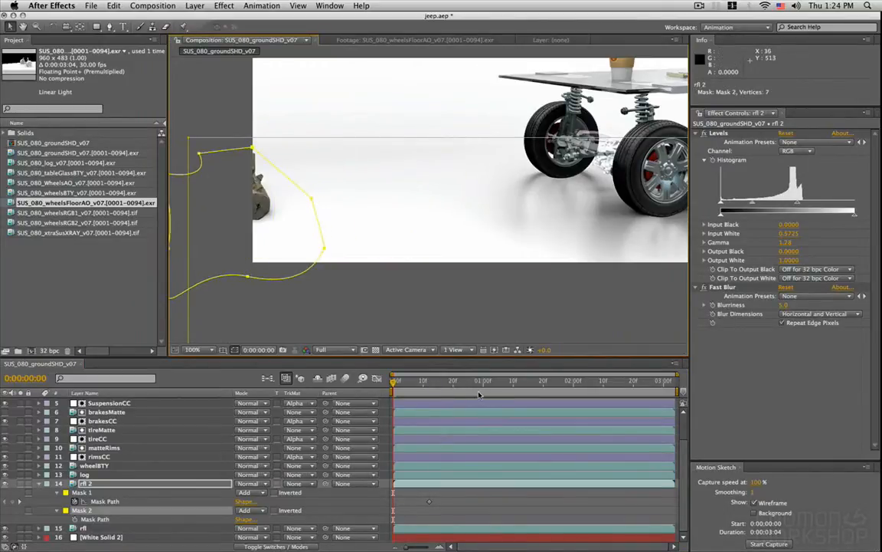
left_click(95, 501)
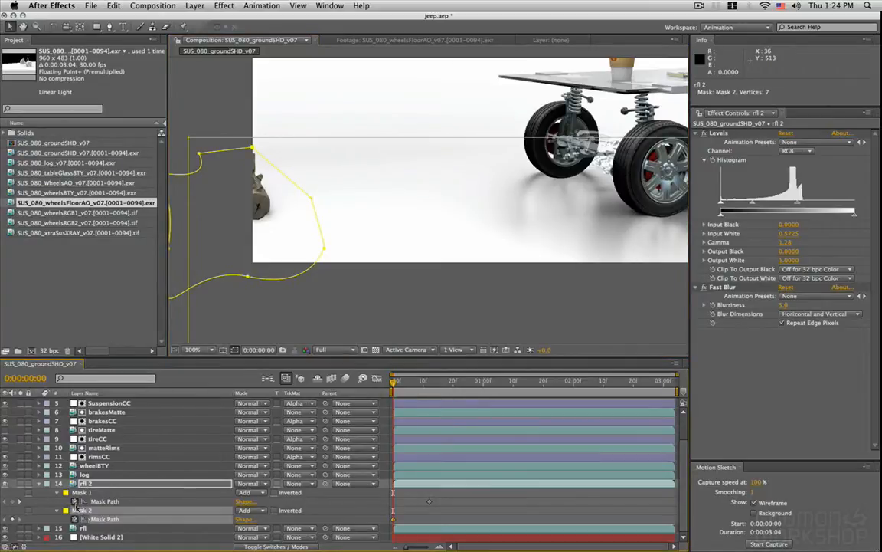
- Move Mask 2 of the rfl 2 layer over the log at 0:00:00:29 to keyframe its path there
left_click(482, 384)
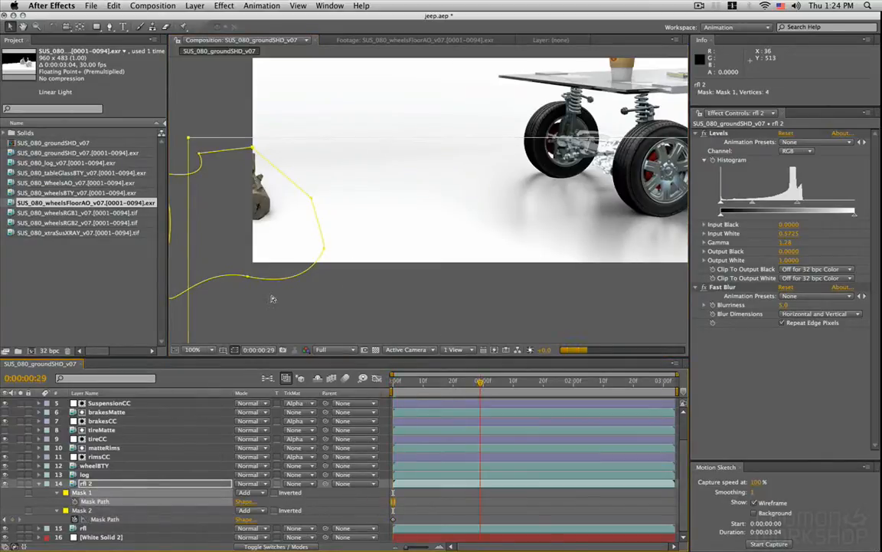
left_click_drag(250, 281, 249, 280)
key("super+z")
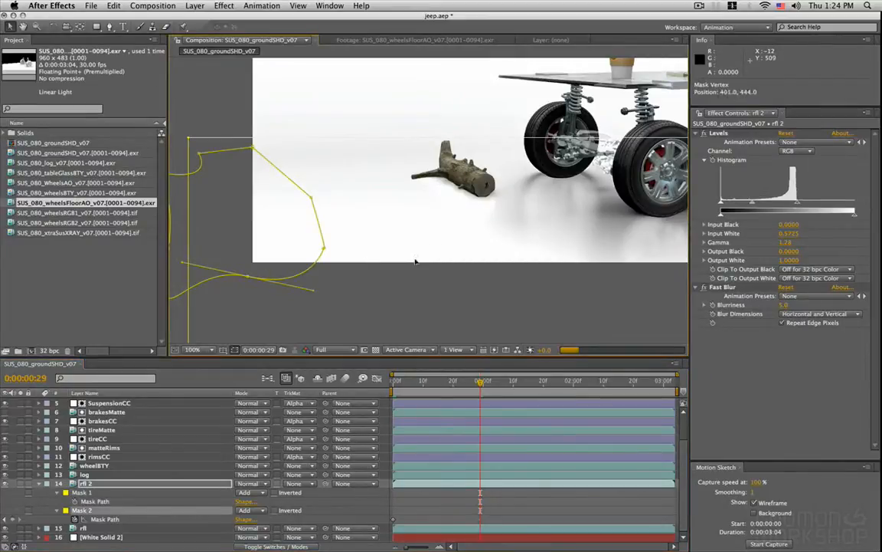
left_click(115, 465)
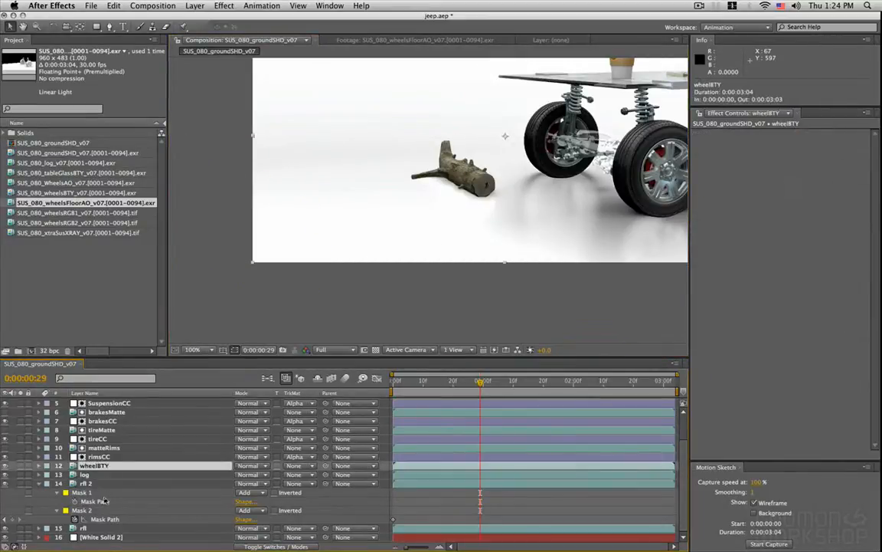
left_click(101, 511)
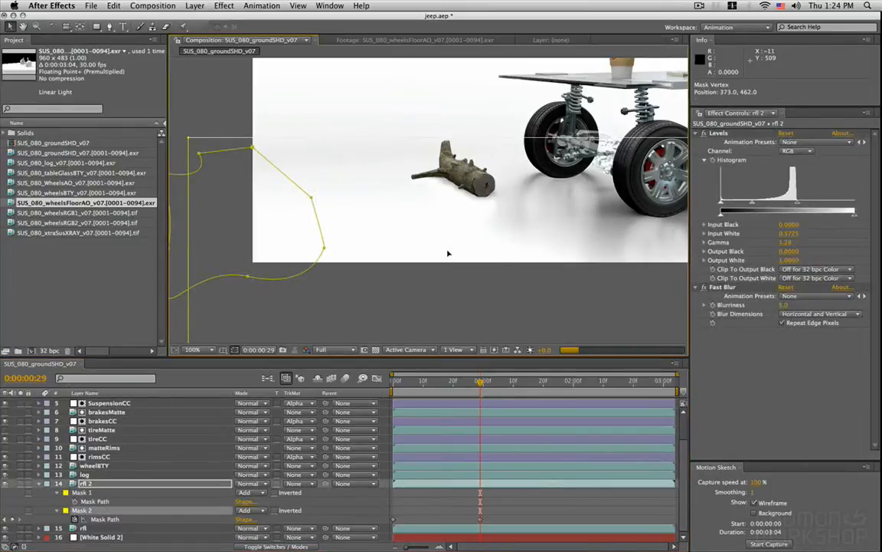
key("super+shift+z")
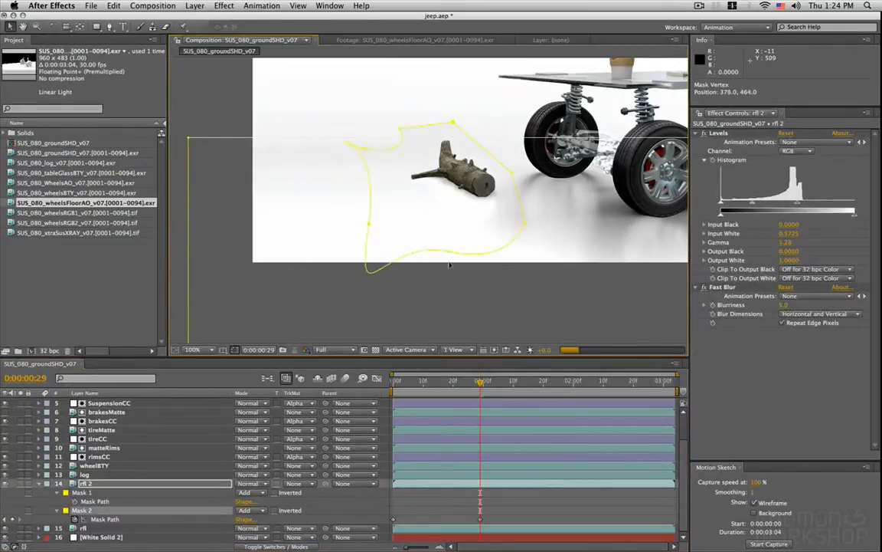
key("super+shift+z")
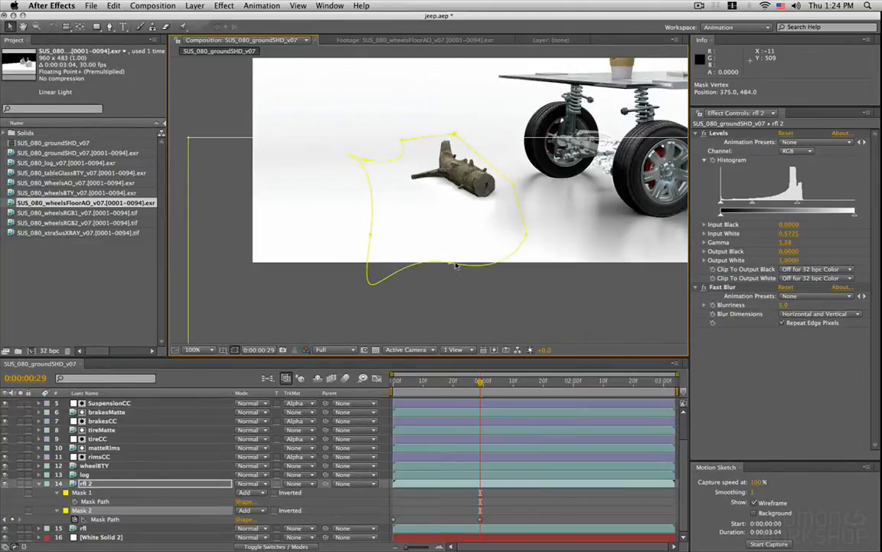
- Reveal the mask feather of the rfl 2 layer and set Mask 2's feather to 64 pixels
key("f")
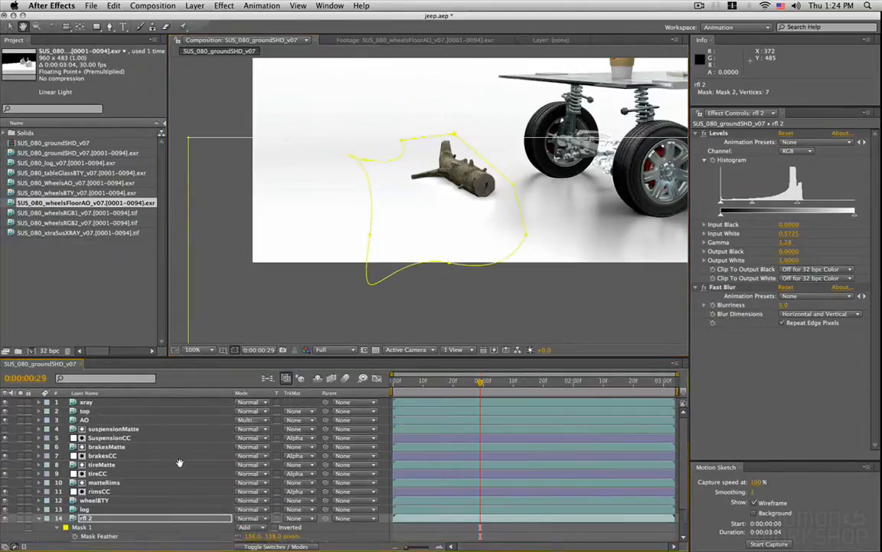
scroll(230, 463, "down", 2)
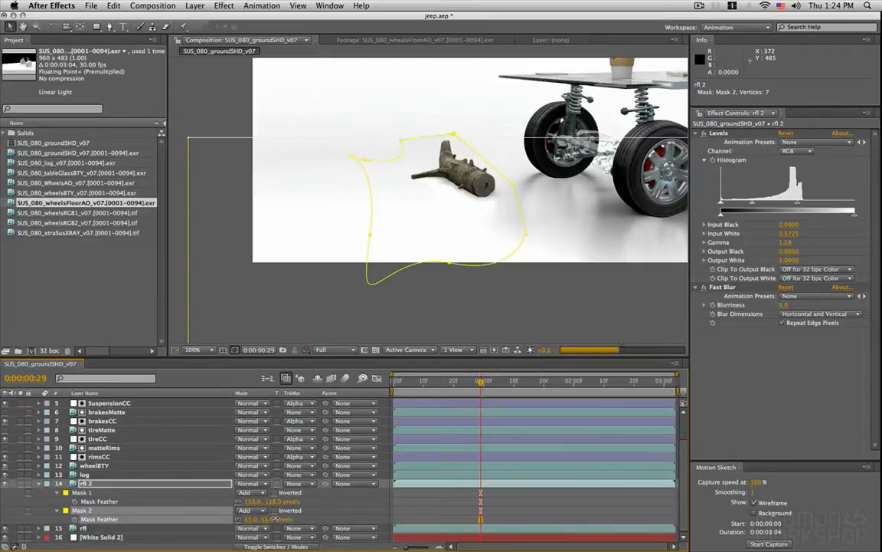
left_click_drag(261, 518, 270, 518)
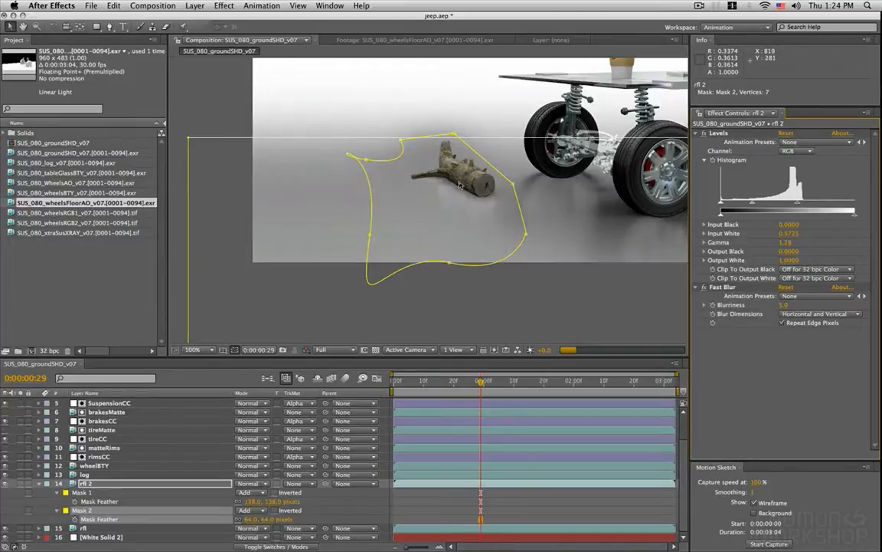
- Collapse the rfl 2 layer's properties and review the composite's animation from 0:00:01:20 onward
left_click_drag(536, 247, 503, 296)
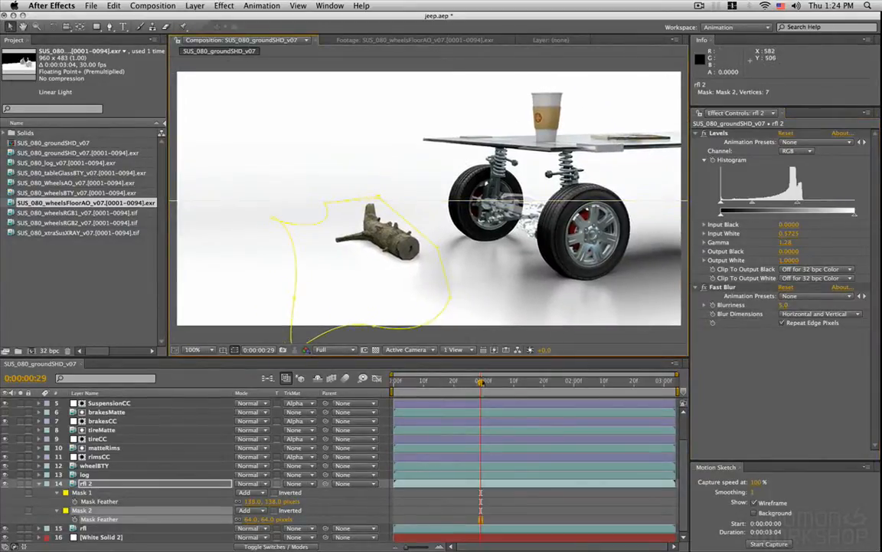
left_click(465, 460)
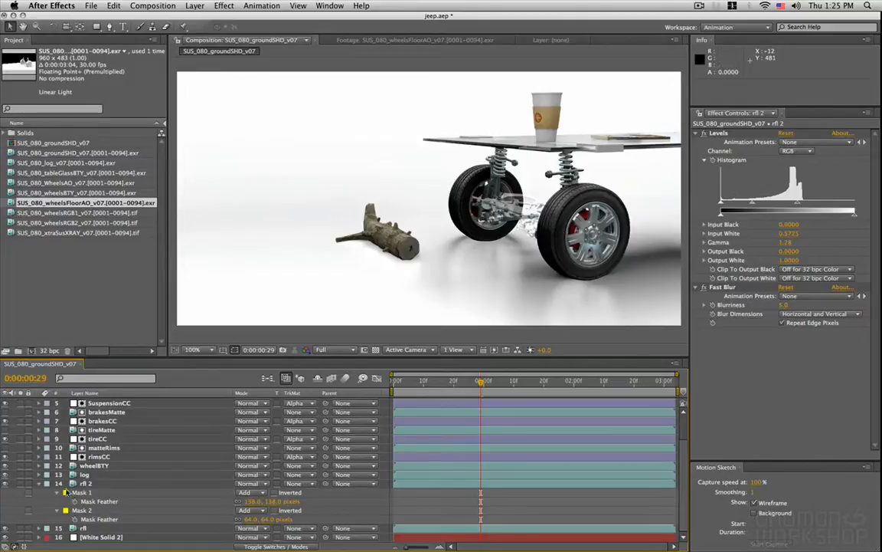
left_click(39, 484)
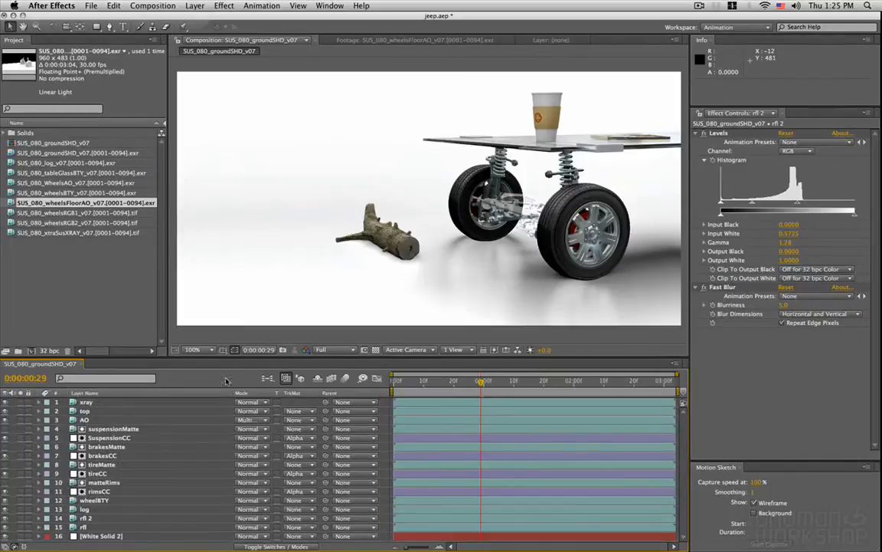
left_click(543, 382)
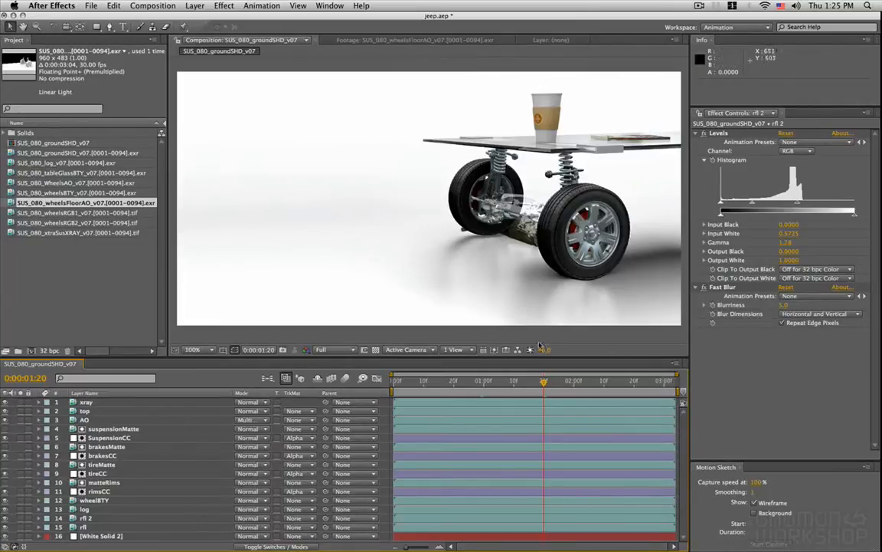
key("space")
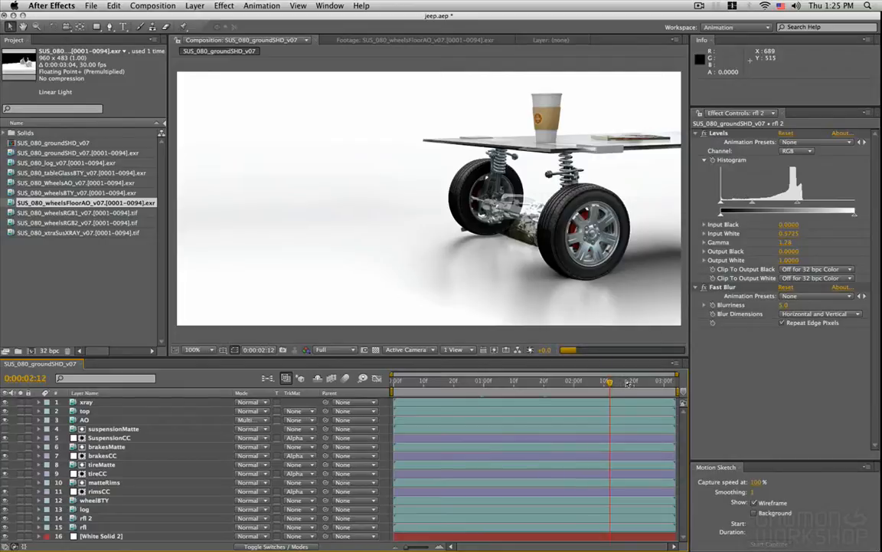